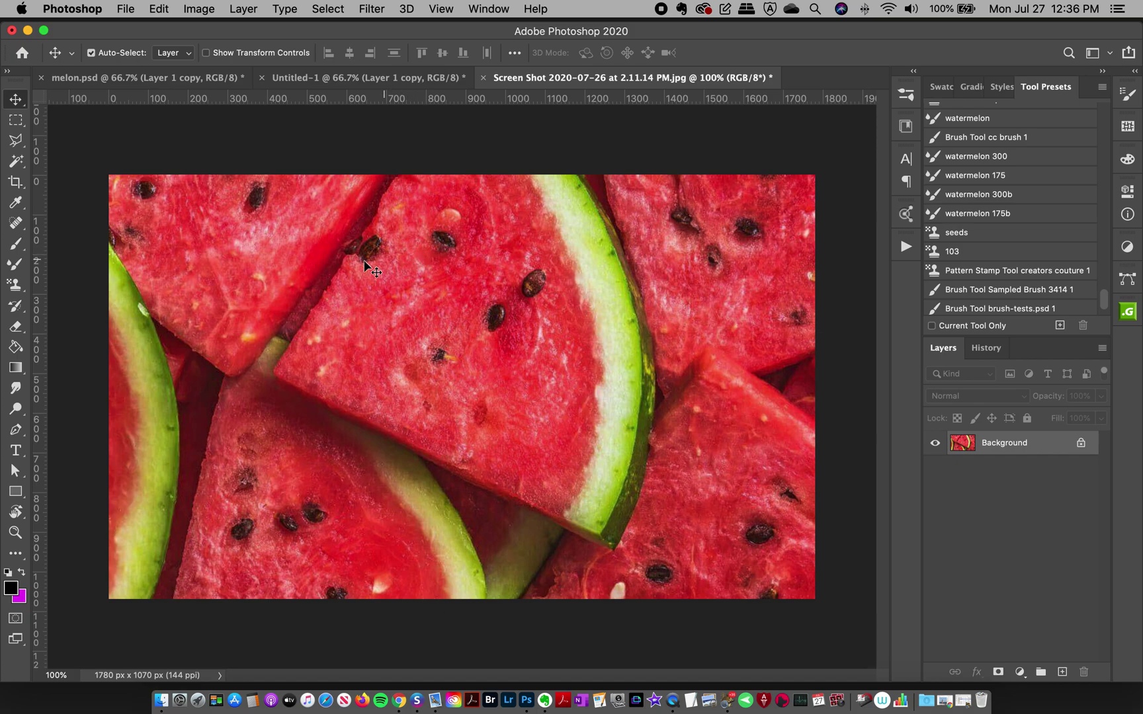
Switch to melon.psd and preview the alternate gradient backgrounds by toggling the gradient fill layers' visibility.
{"action": "left_click", "coordinate": [158, 79]}
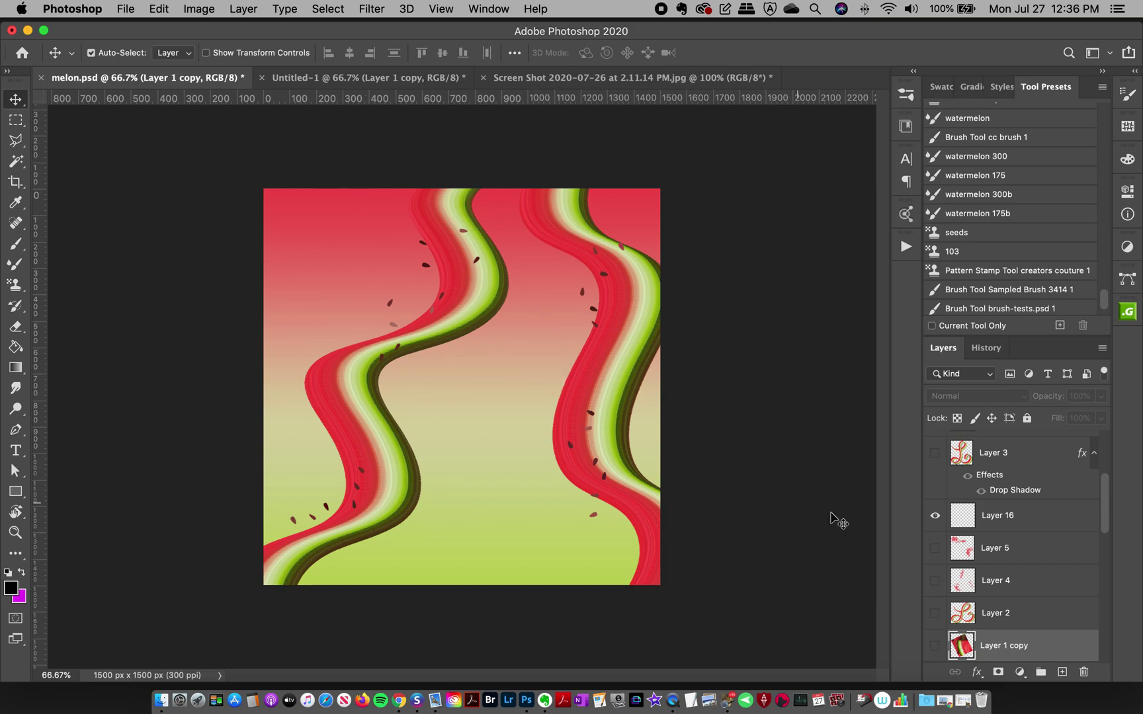
{"action": "scroll", "coordinate": [1102, 529], "scroll_direction": "down", "scroll_amount": 2}
{"action": "scroll", "coordinate": [1101, 562], "scroll_direction": "down", "scroll_amount": 6}
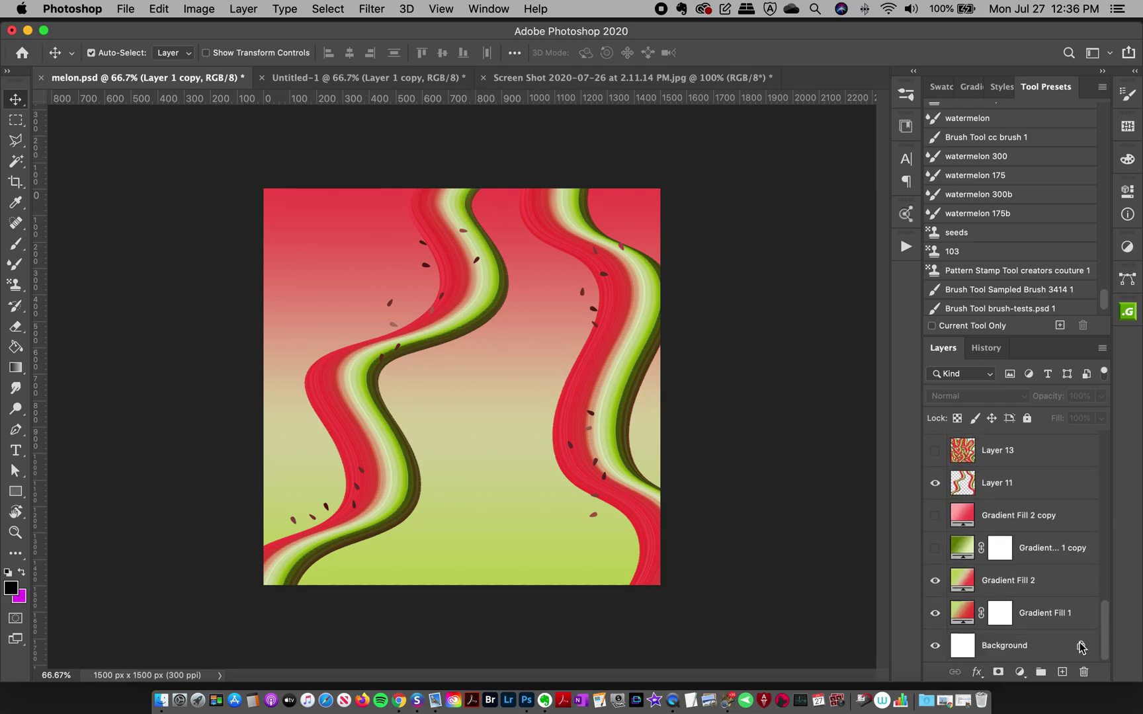
{"action": "left_click", "coordinate": [934, 549]}
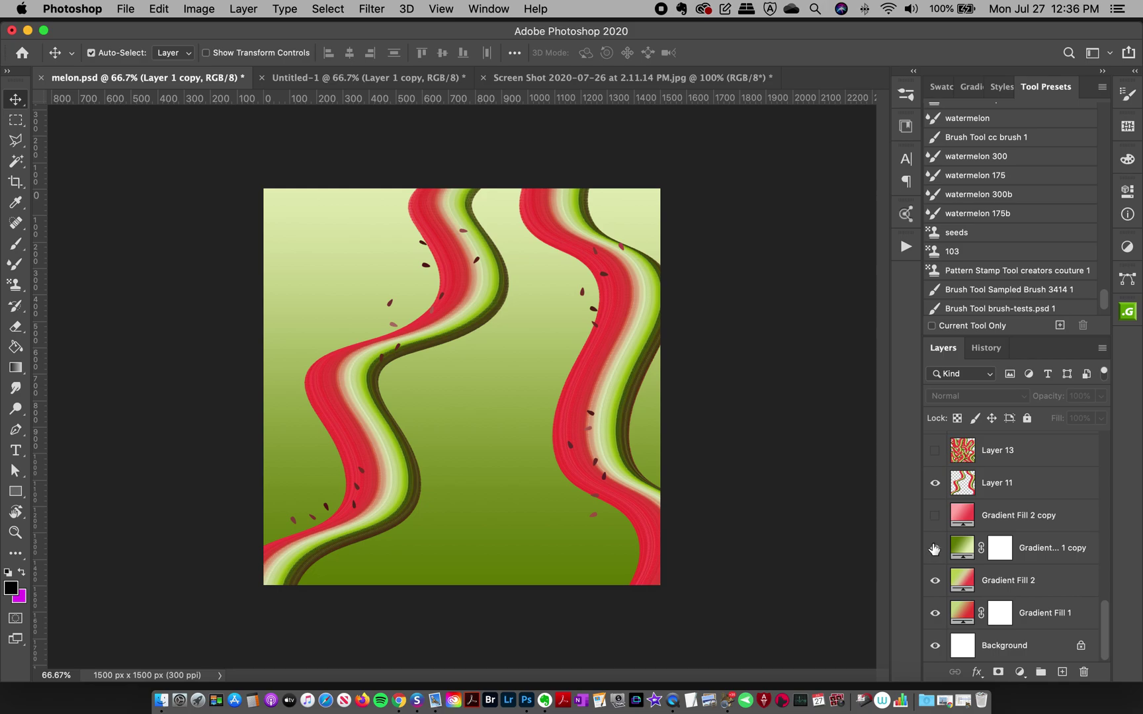
{"action": "left_click", "coordinate": [935, 515]}
{"action": "left_click", "coordinate": [935, 515]}
{"action": "left_click", "coordinate": [934, 548]}
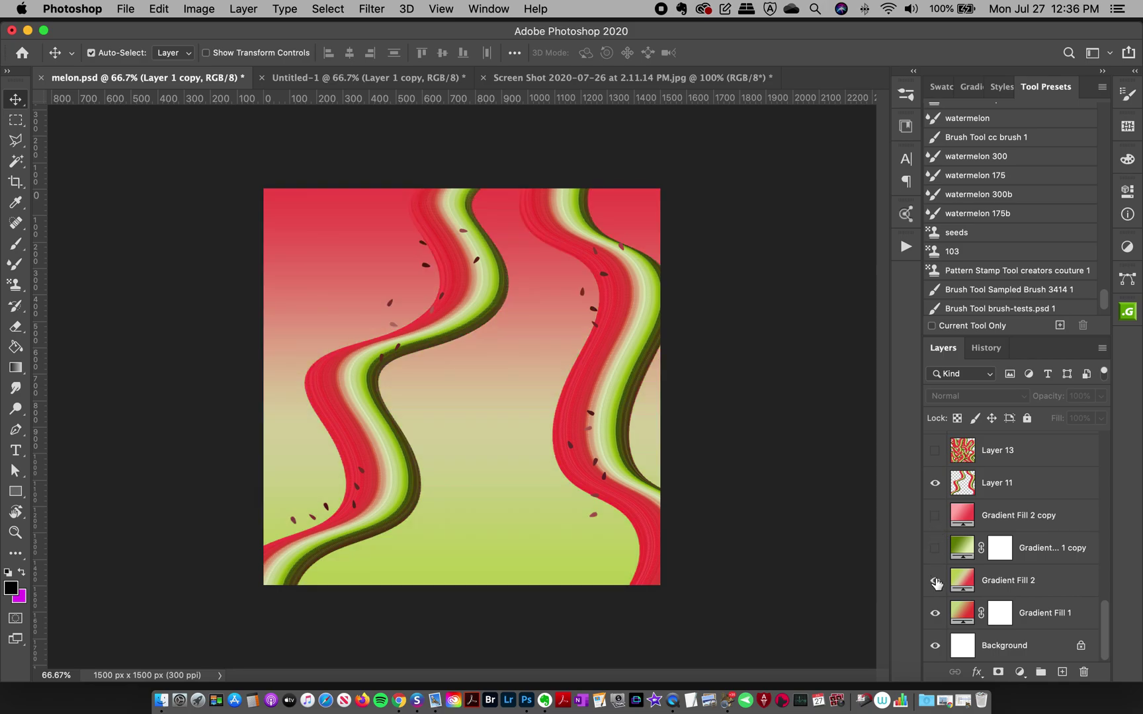
{"action": "left_click", "coordinate": [933, 580]}
{"action": "left_click", "coordinate": [933, 581]}
Show the Ellipse 1 layer, move the black ellipse lower on the canvas, and hide the layer again.
{"action": "left_click_drag", "start_coordinate": [1103, 622], "coordinate": [1104, 448]}
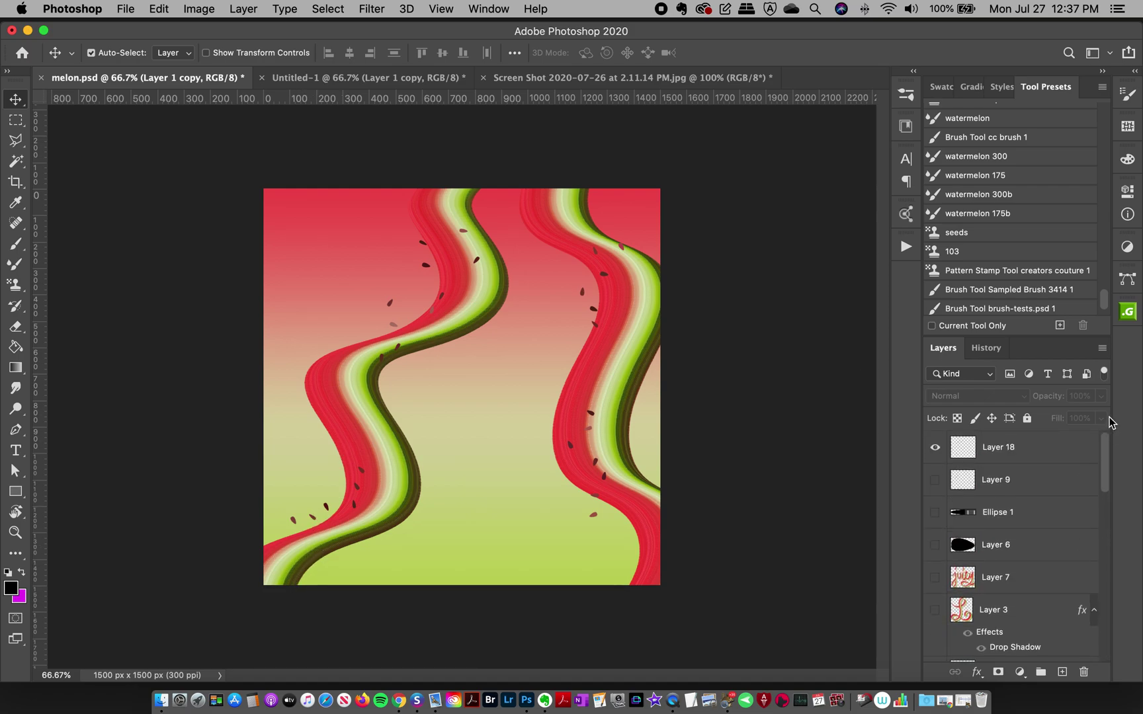
{"action": "left_click", "coordinate": [935, 513]}
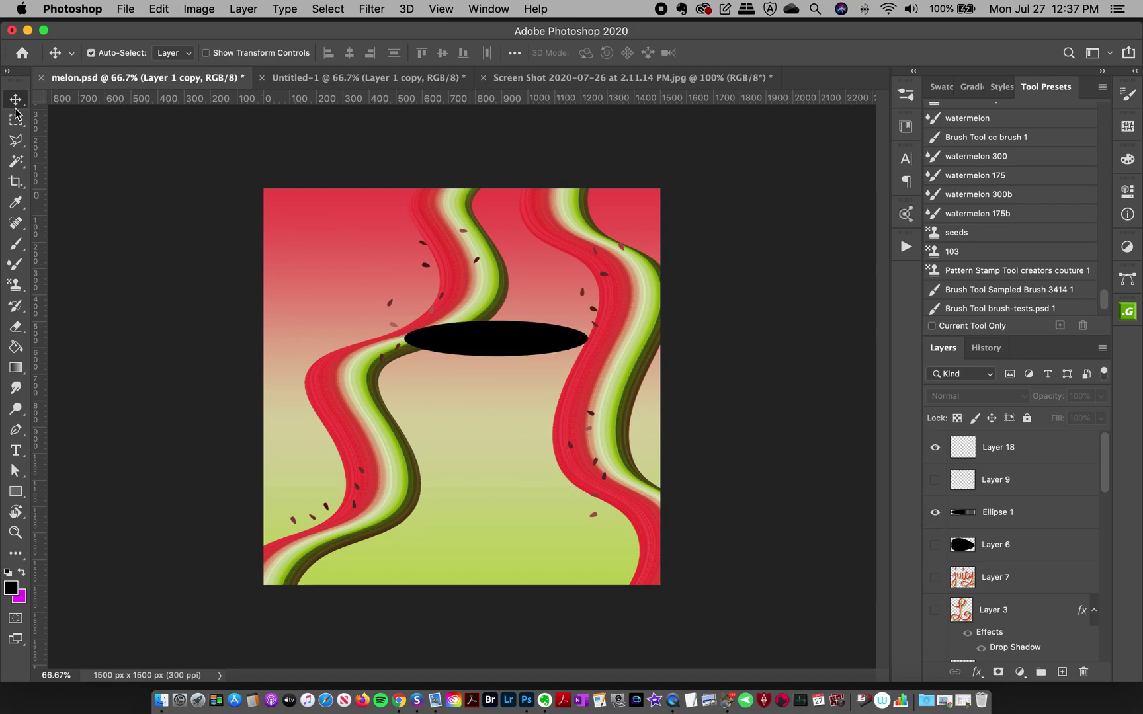
{"action": "left_click_drag", "start_coordinate": [444, 325], "coordinate": [400, 432]}
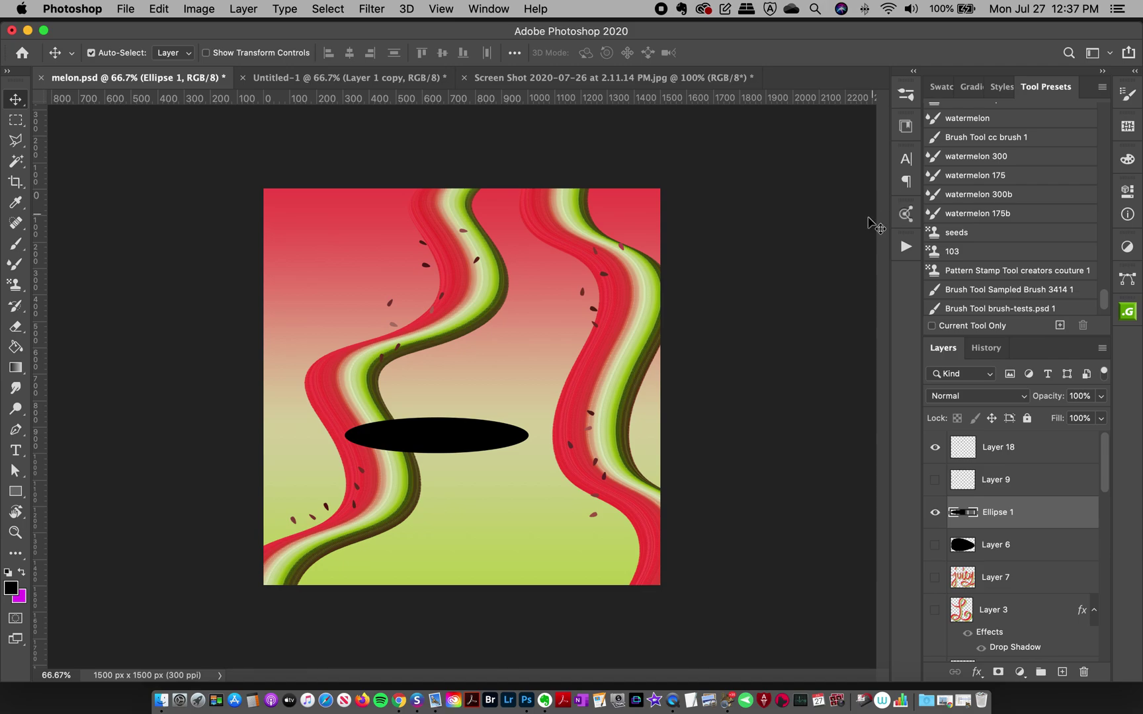
{"action": "left_click", "coordinate": [934, 513]}
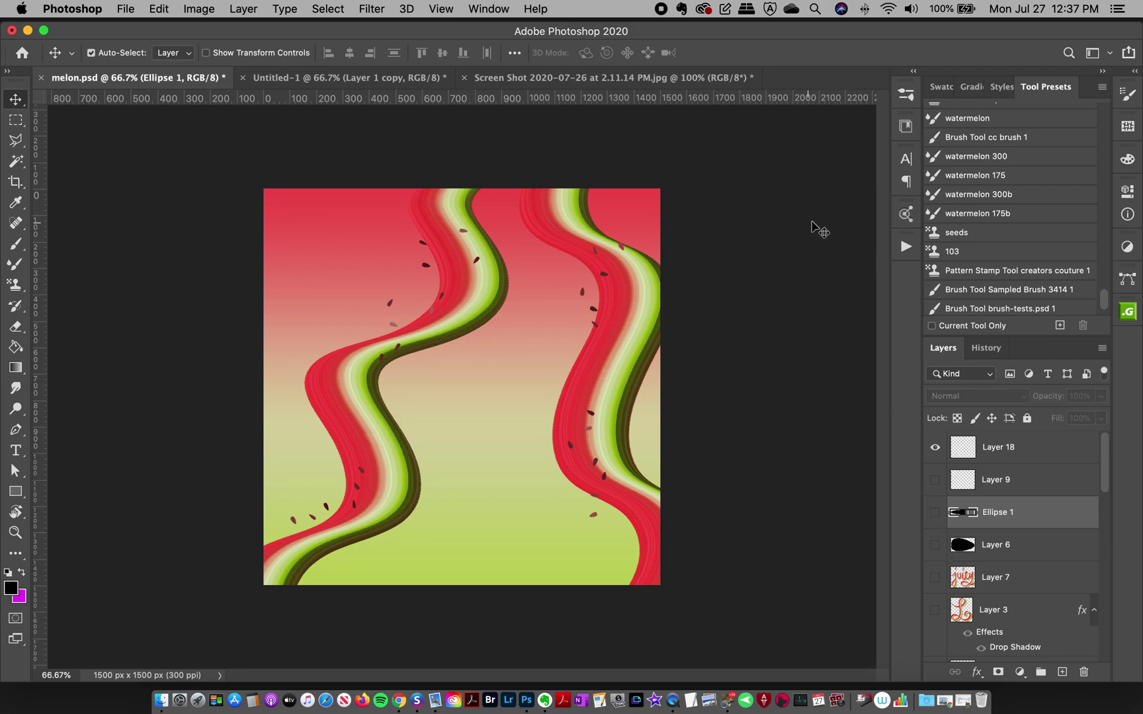
Choose the watermelon 175 Mixer Brush preset and make Layer 18 the active layer.
{"action": "left_click", "coordinate": [964, 158]}
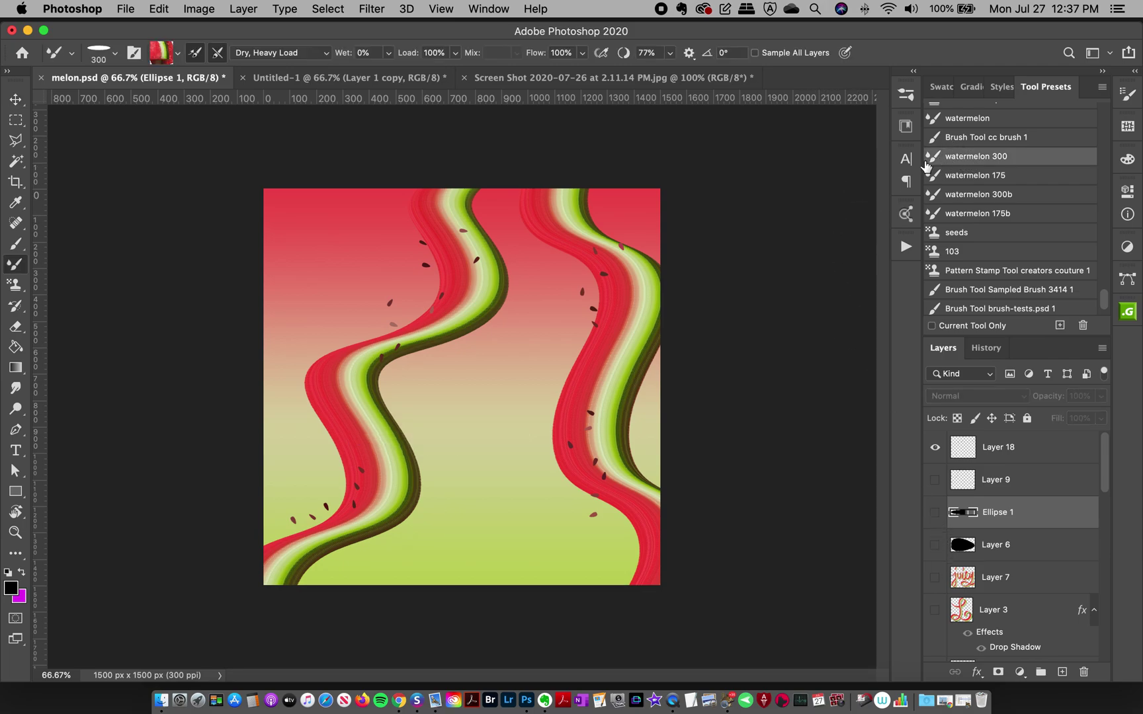
{"action": "left_click", "coordinate": [15, 99]}
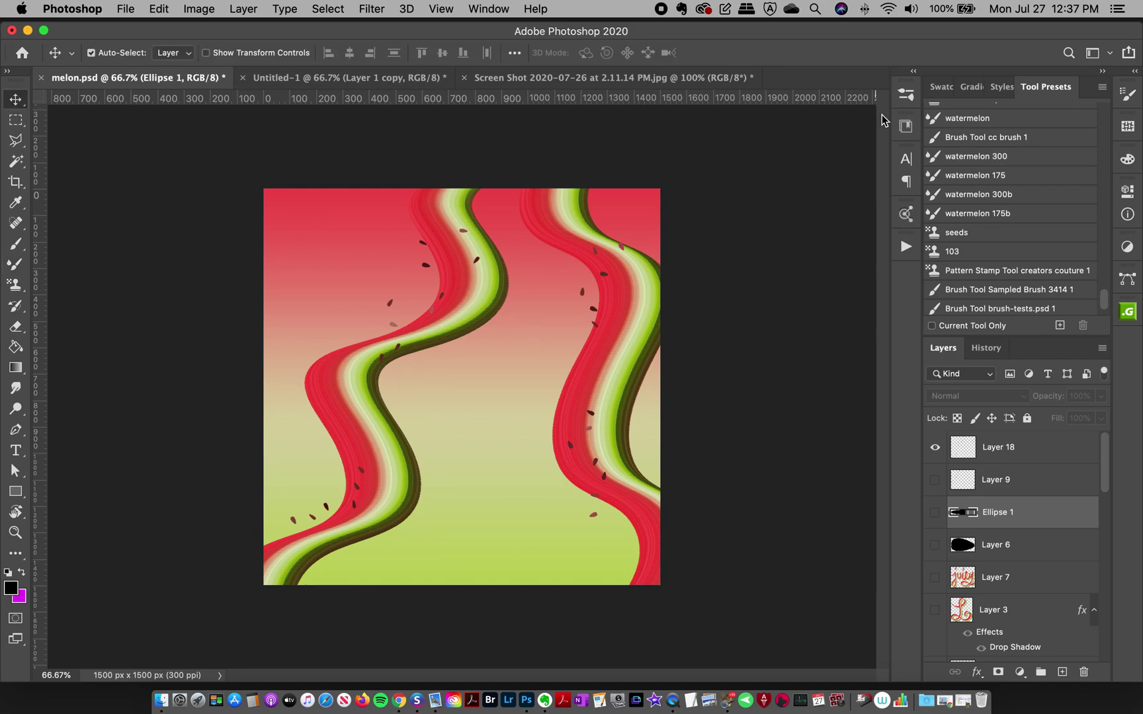
{"action": "left_click", "coordinate": [957, 178]}
{"action": "left_click", "coordinate": [1011, 451]}
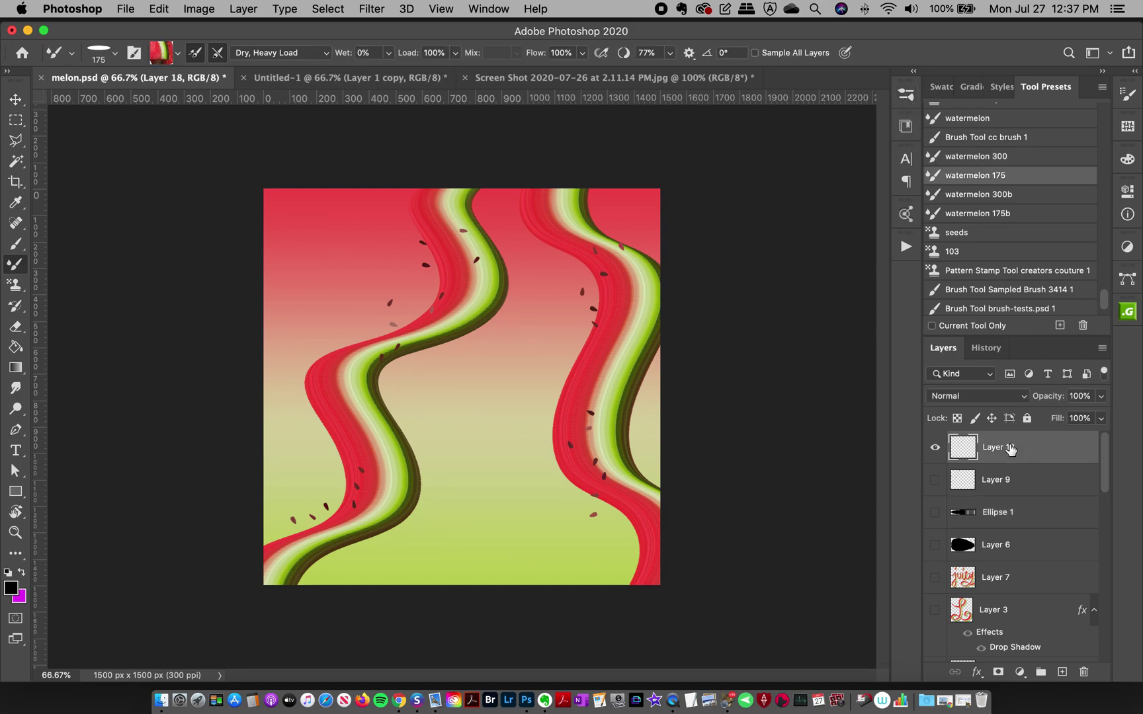
Examine the watermelon 175 brush's tip shape, shape dynamics and texture settings.
{"action": "left_click", "coordinate": [906, 94]}
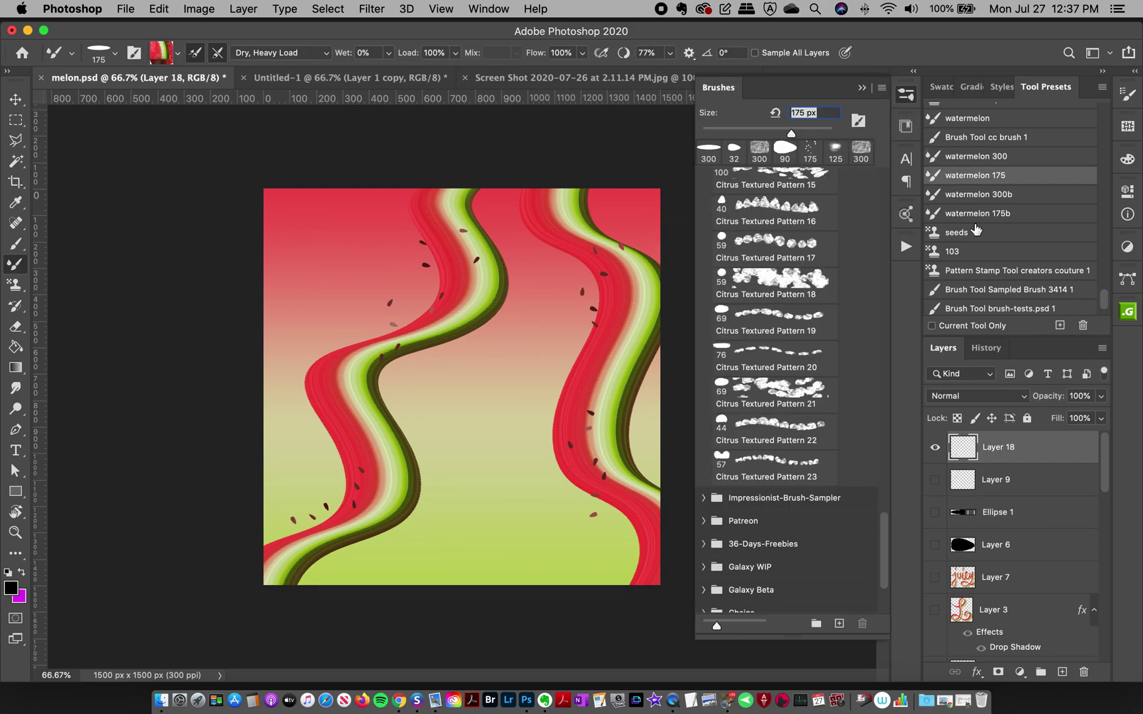
{"action": "left_click", "coordinate": [915, 97]}
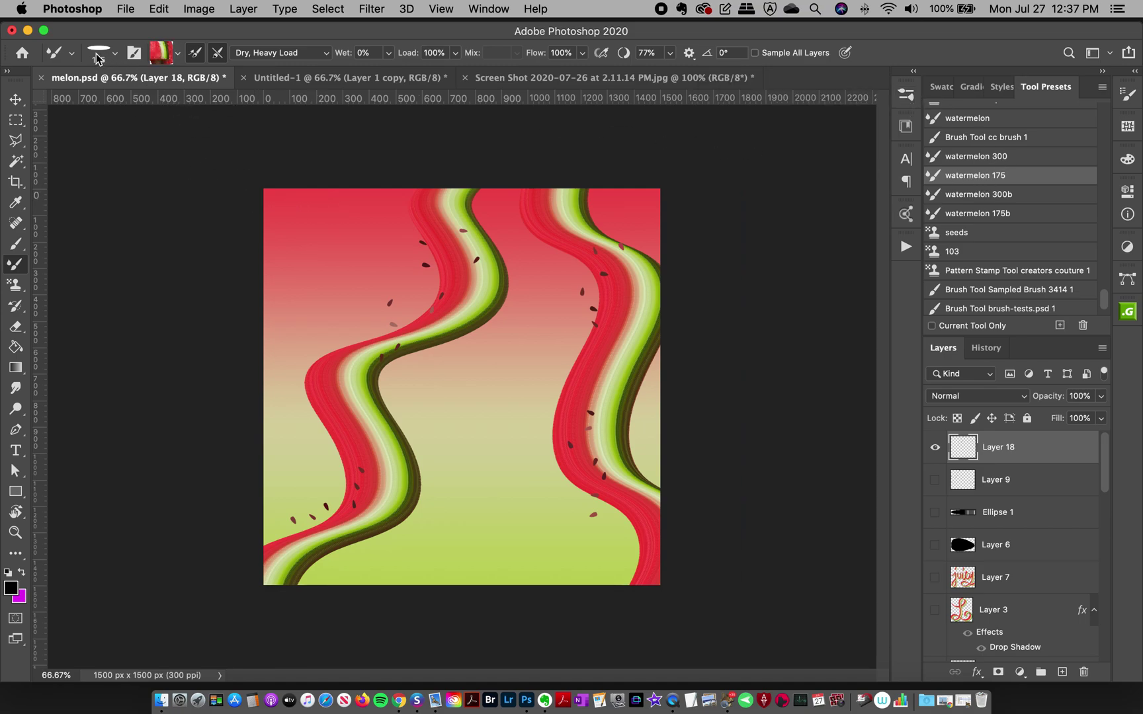
{"action": "left_click", "coordinate": [1127, 95]}
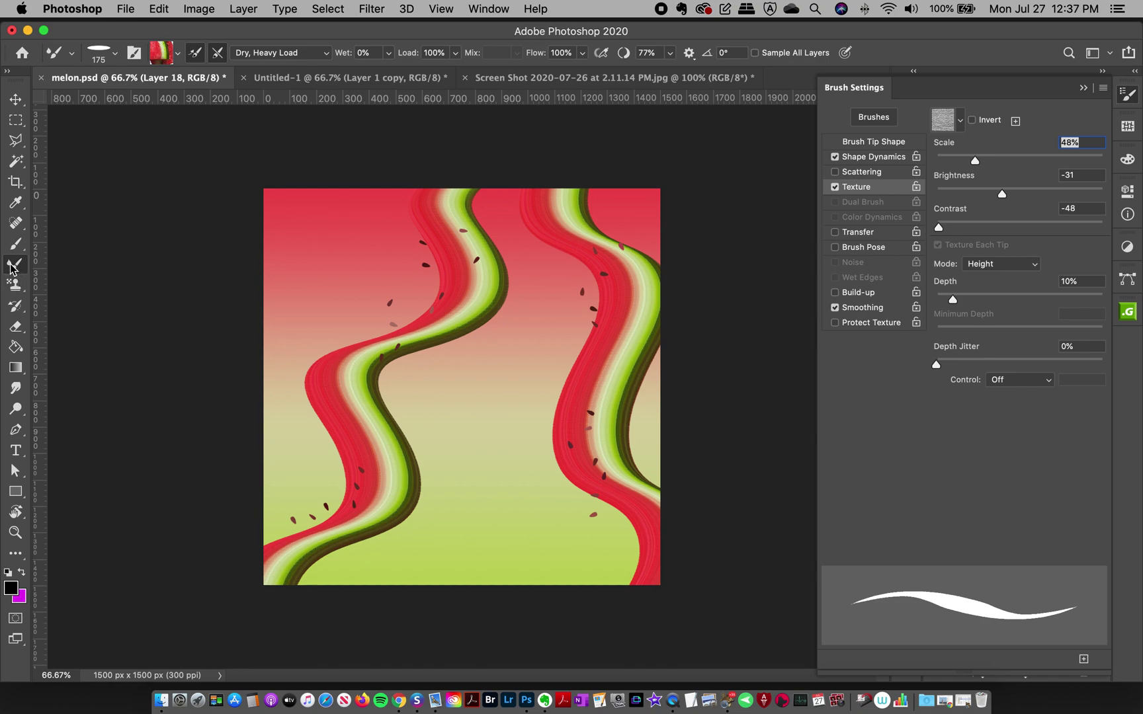
{"action": "left_click", "coordinate": [889, 142]}
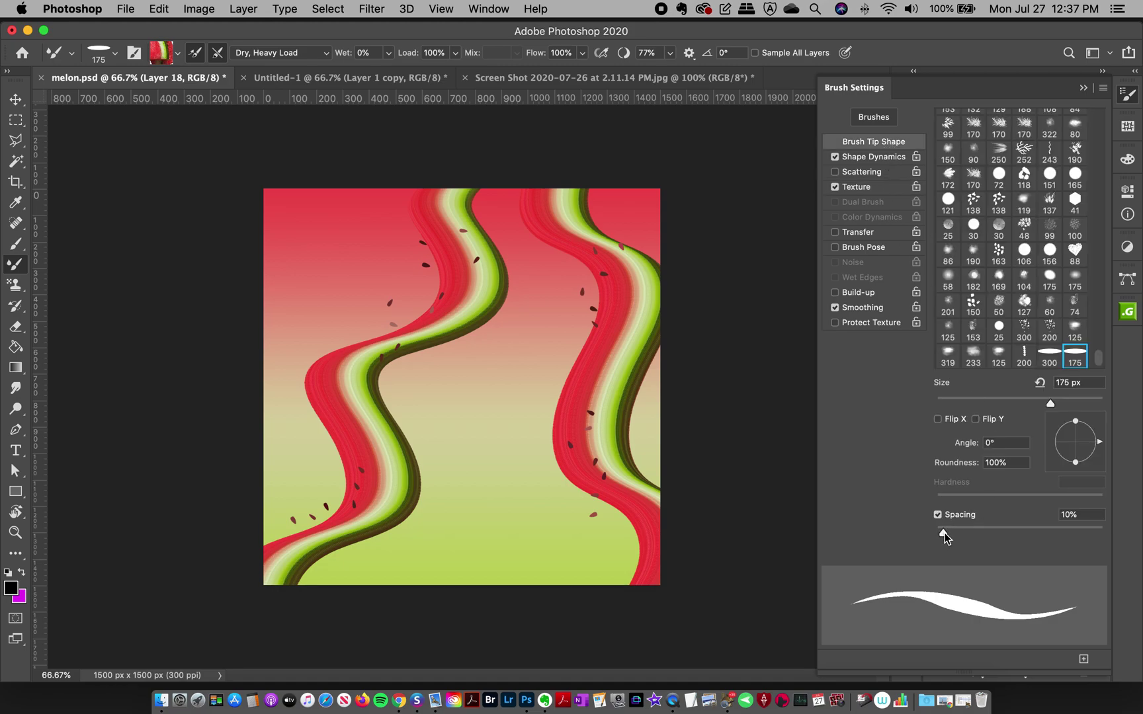
{"action": "left_click", "coordinate": [894, 157]}
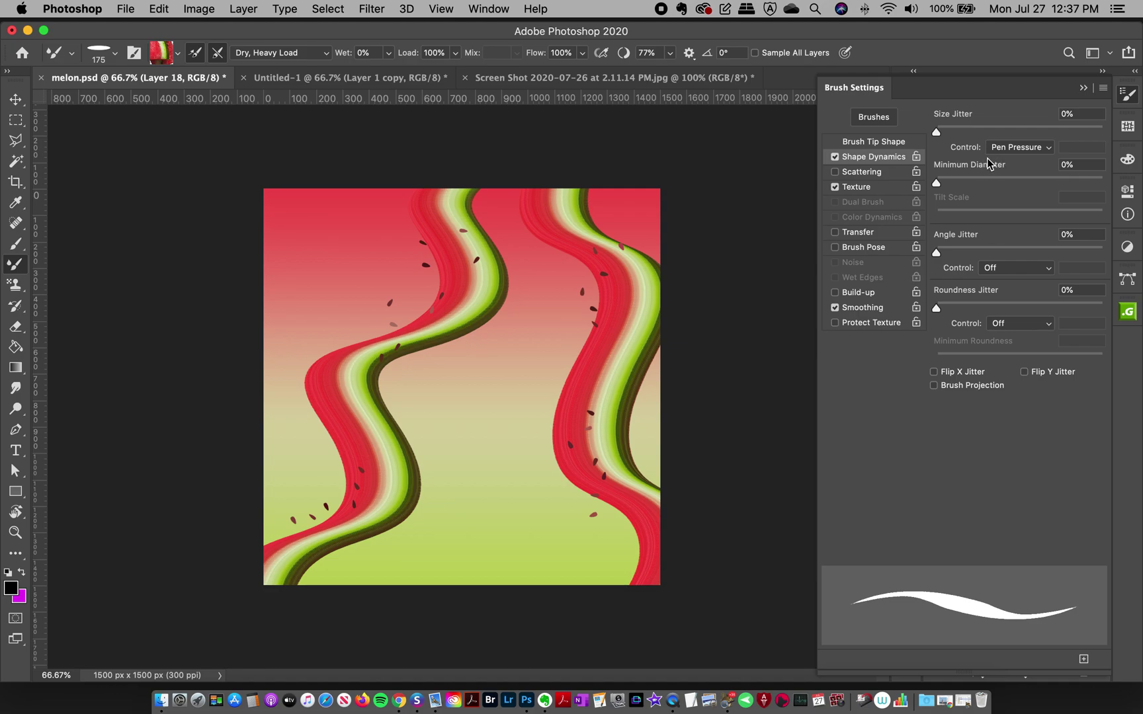
{"action": "left_click", "coordinate": [880, 188]}
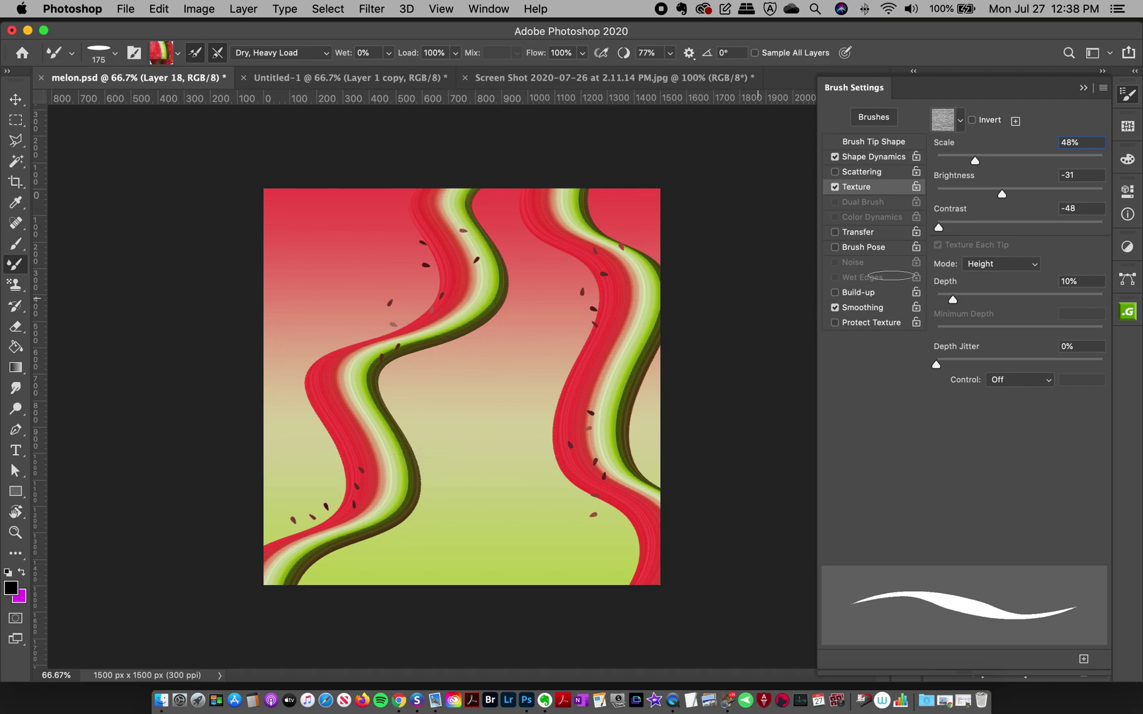
{"action": "left_click", "coordinate": [1122, 98]}
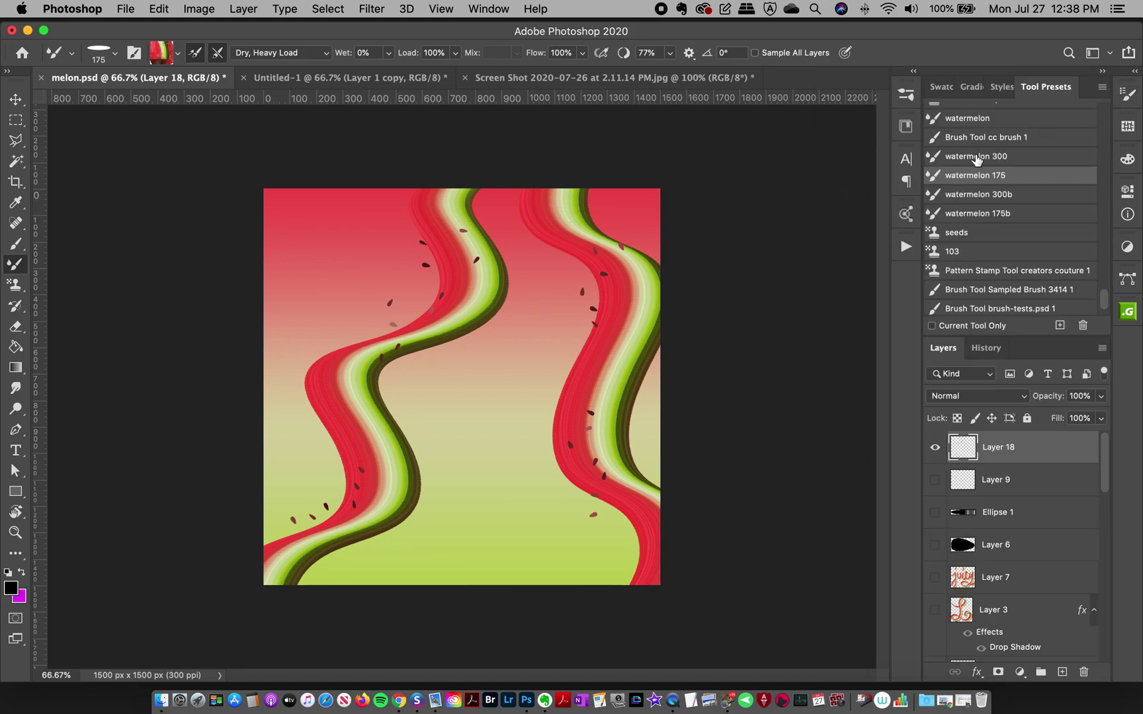
Choose the watermelon 300 preset and compare the melon.psd artwork with the watermelon screenshot.
{"action": "left_click", "coordinate": [985, 164]}
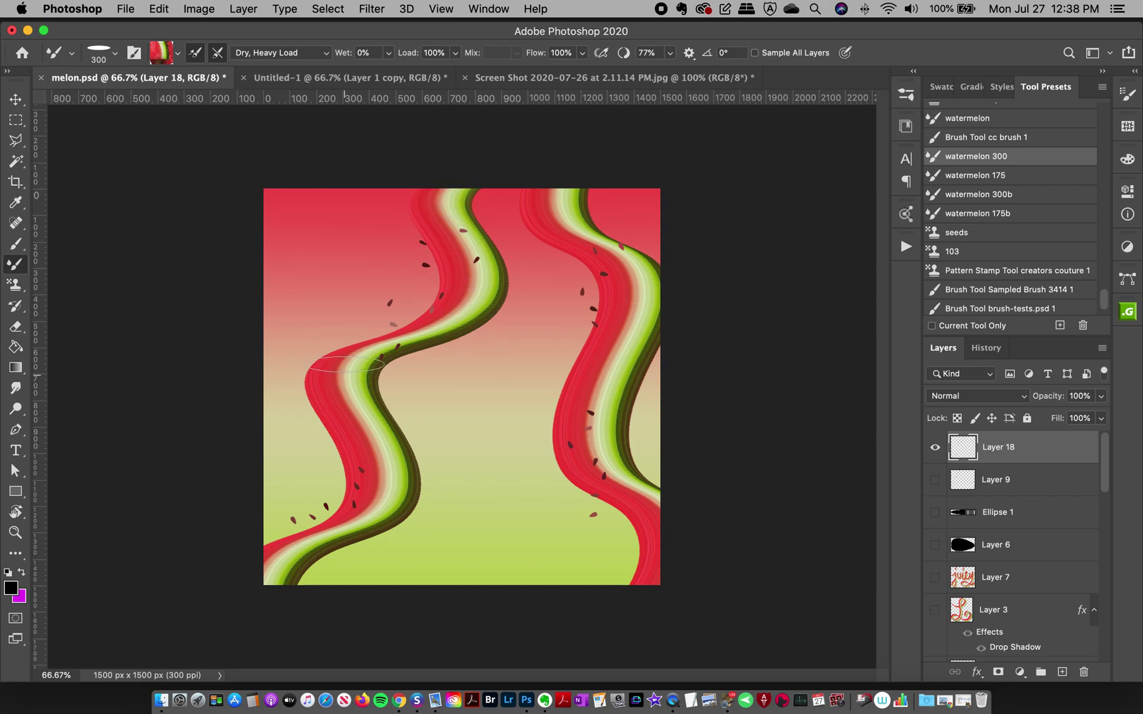
{"action": "left_click", "coordinate": [489, 78]}
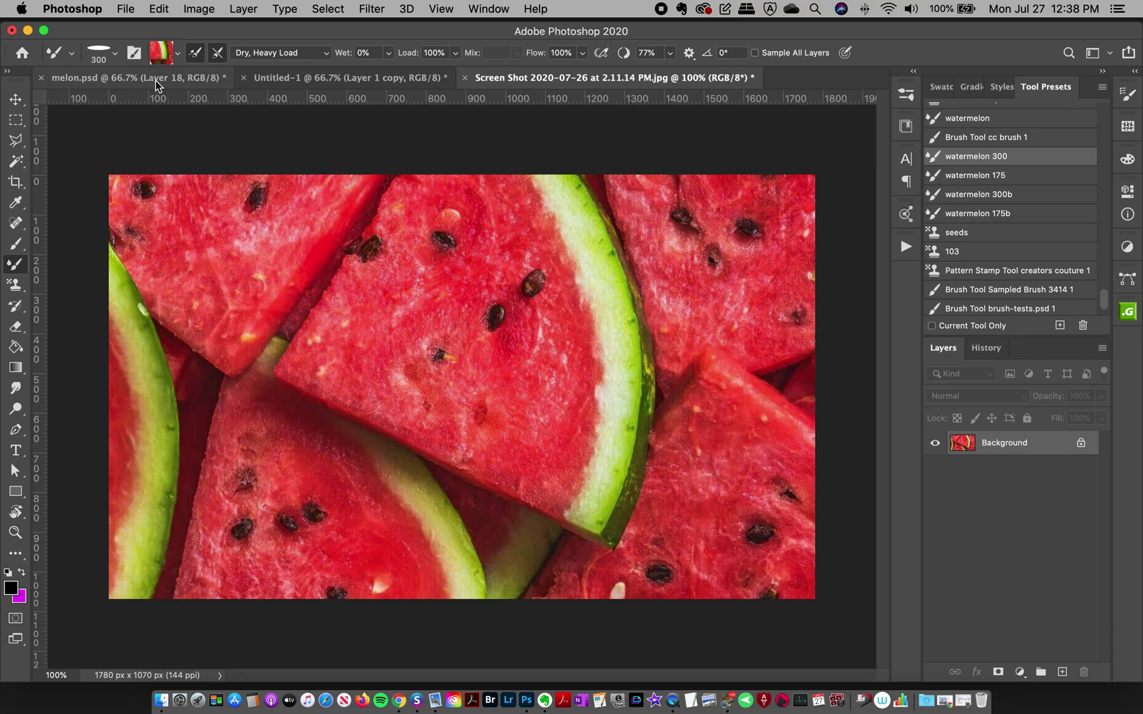
{"action": "left_click", "coordinate": [132, 77]}
{"action": "left_click", "coordinate": [510, 77]}
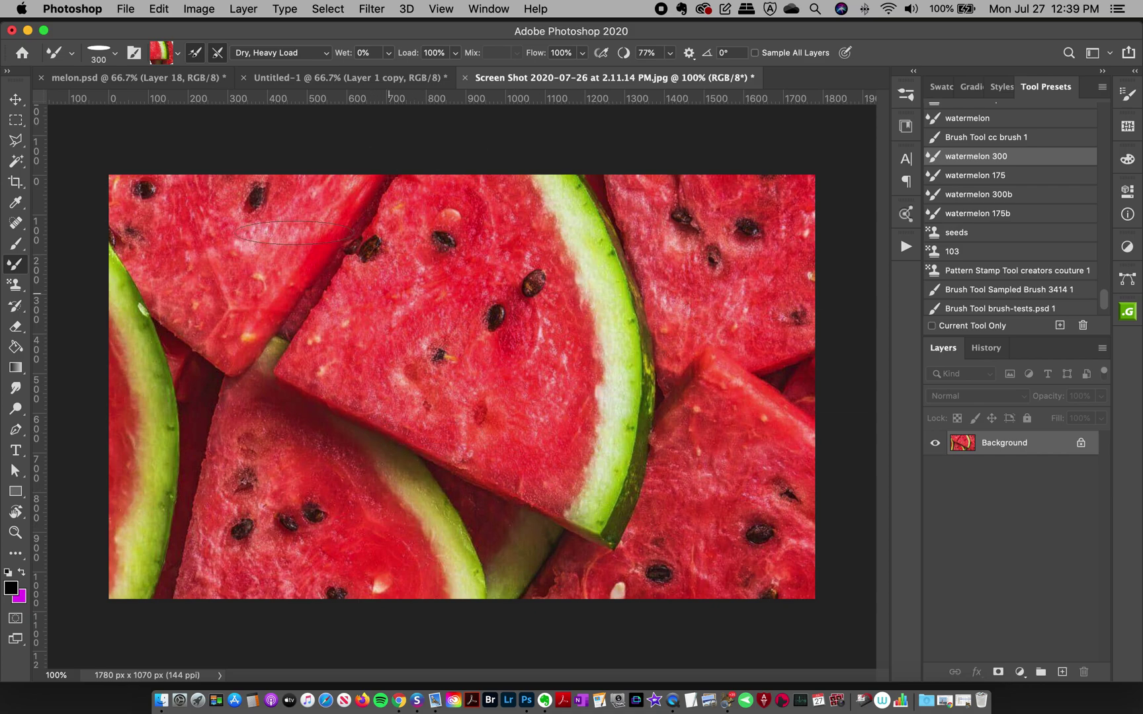
In Untitled-1, reposition the Layer 2 watermelon photo and add a horizontal guide across the middle of the canvas.
{"action": "left_click", "coordinate": [322, 78]}
{"action": "left_click", "coordinate": [957, 488]}
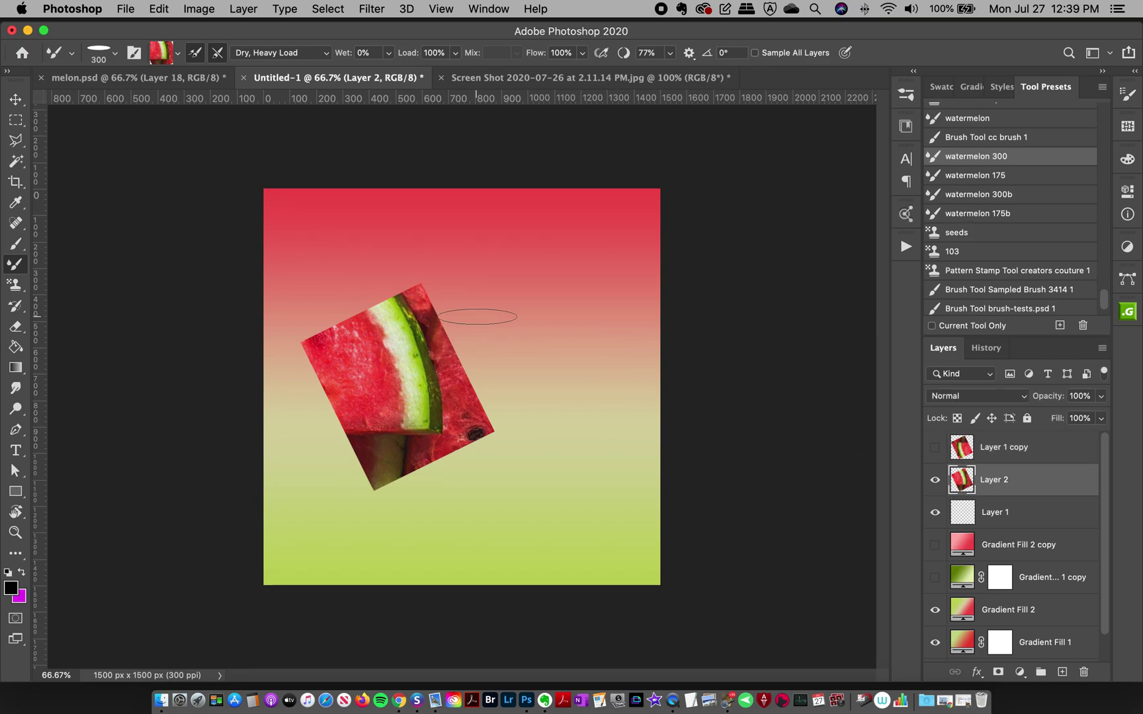
{"action": "key", "text": "v"}
{"action": "left_click_drag", "start_coordinate": [413, 352], "coordinate": [424, 410]}
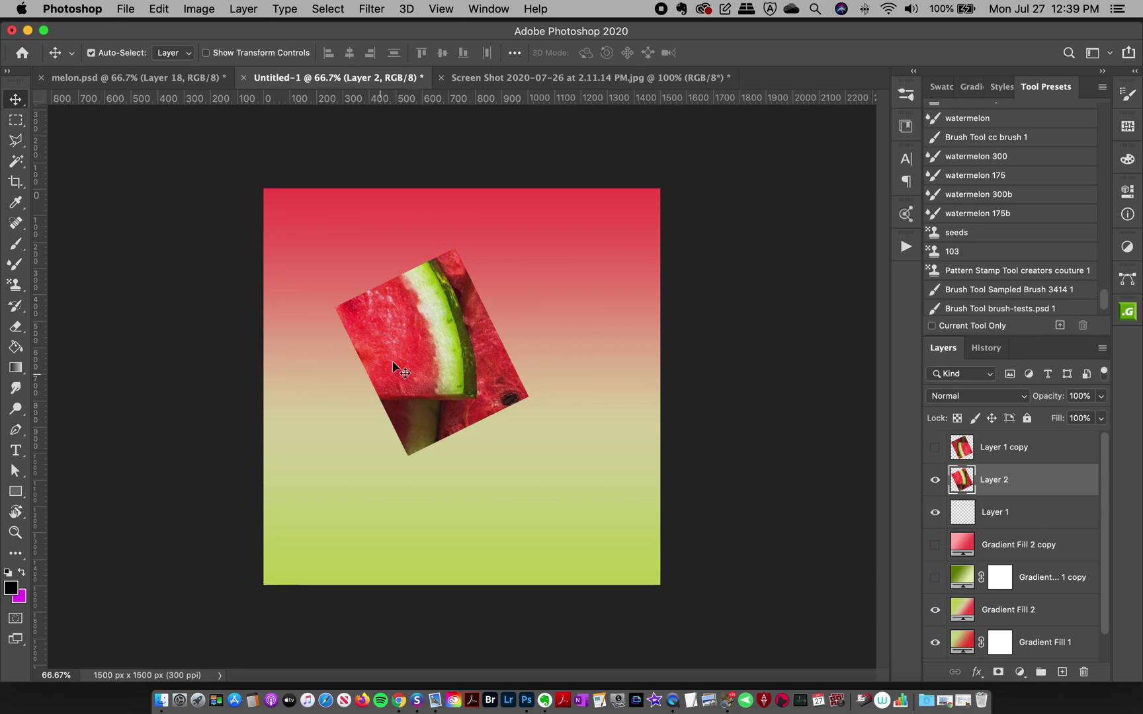
{"action": "left_click_drag", "start_coordinate": [476, 100], "coordinate": [478, 387]}
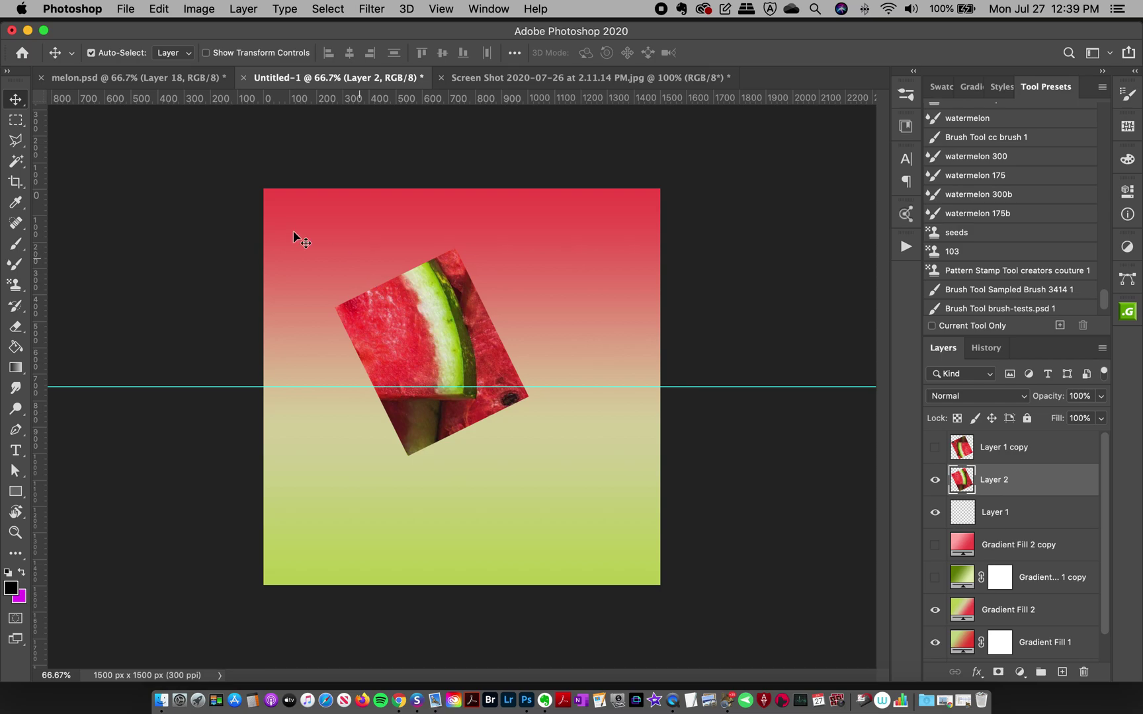
Choose the watermelon 300 Mixer Brush preset and add a new layer above Layer 2.
{"action": "left_click", "coordinate": [14, 267]}
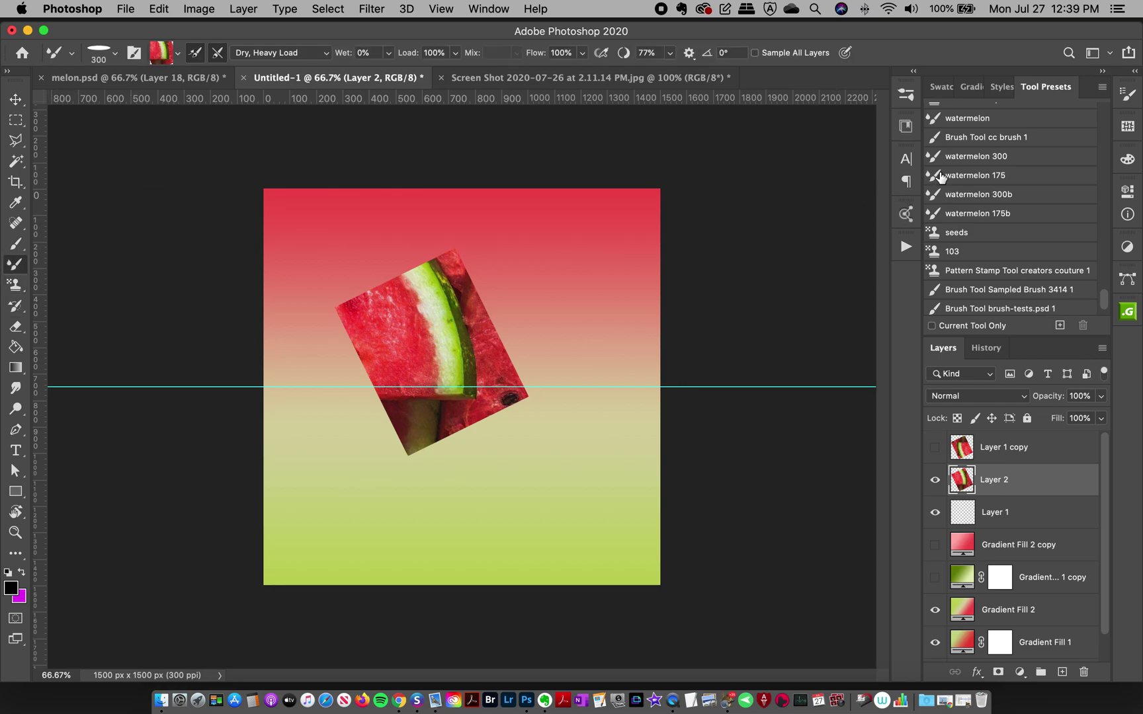
{"action": "left_click", "coordinate": [964, 158]}
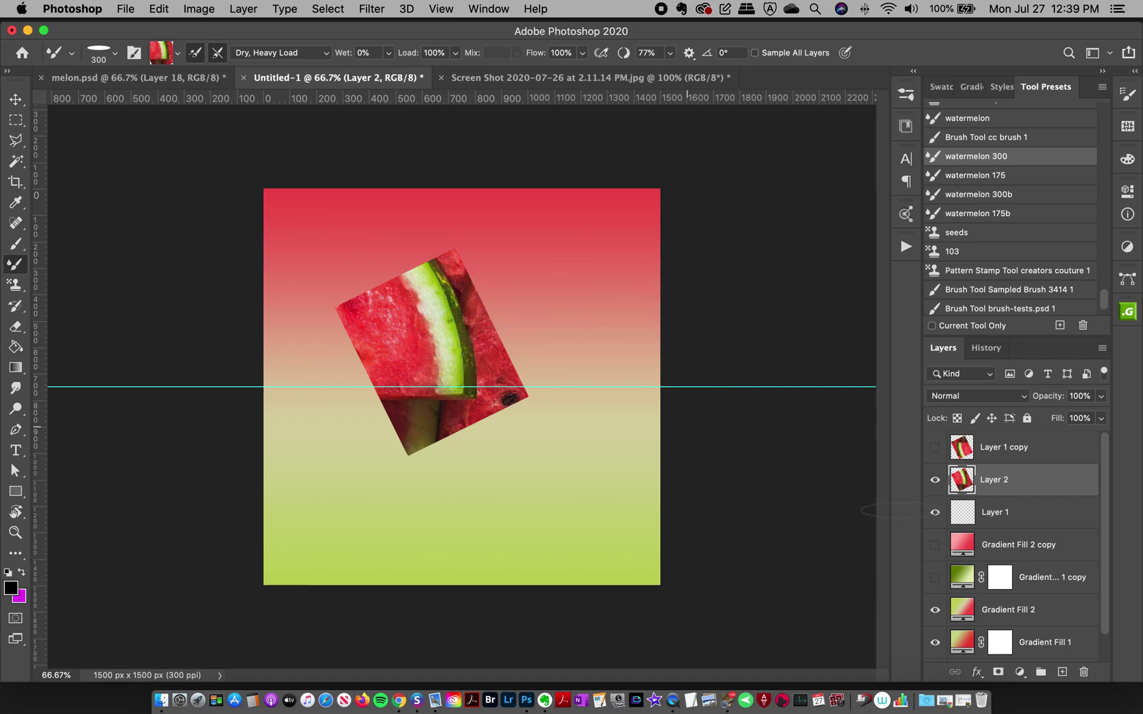
{"action": "left_click", "coordinate": [1062, 671]}
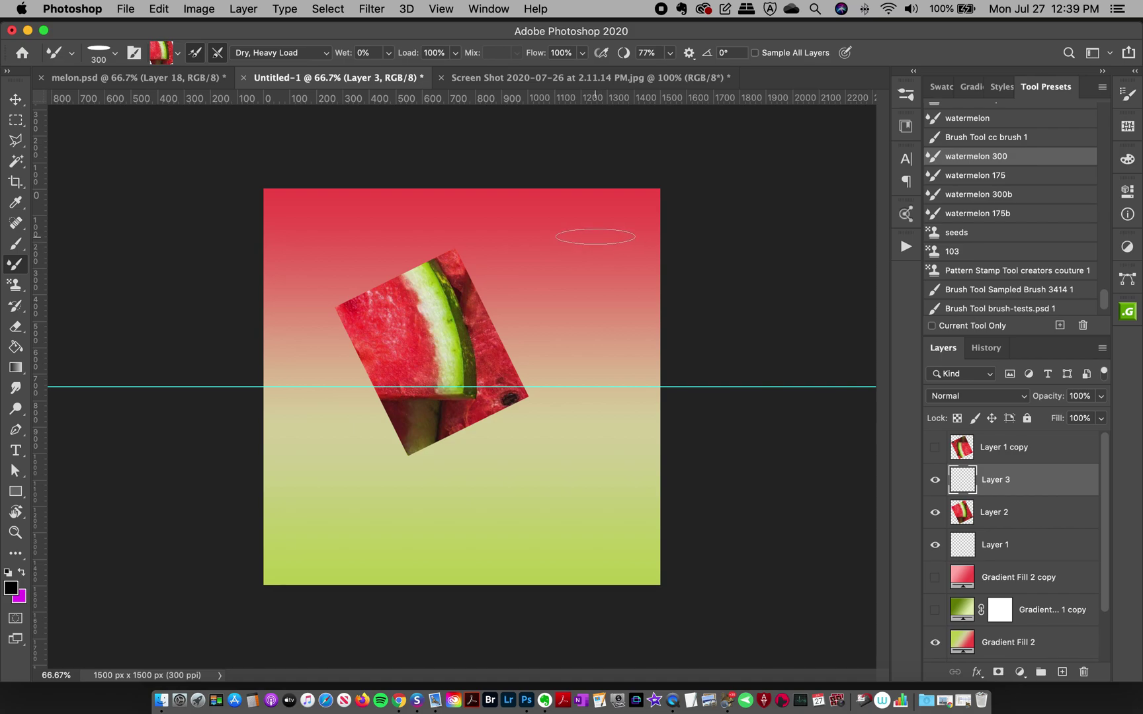
Paint a wavy watermelon ribbon down the right part of the canvas on Layer 3, and undo it.
{"action": "mouse_move", "coordinate": [596, 235]}
{"action": "left_mouse_down"}
{"action": "mouse_move", "coordinate": [553, 305]}
{"action": "mouse_move", "coordinate": [600, 362]}
{"action": "mouse_move", "coordinate": [599, 380]}
{"action": "left_mouse_up"}
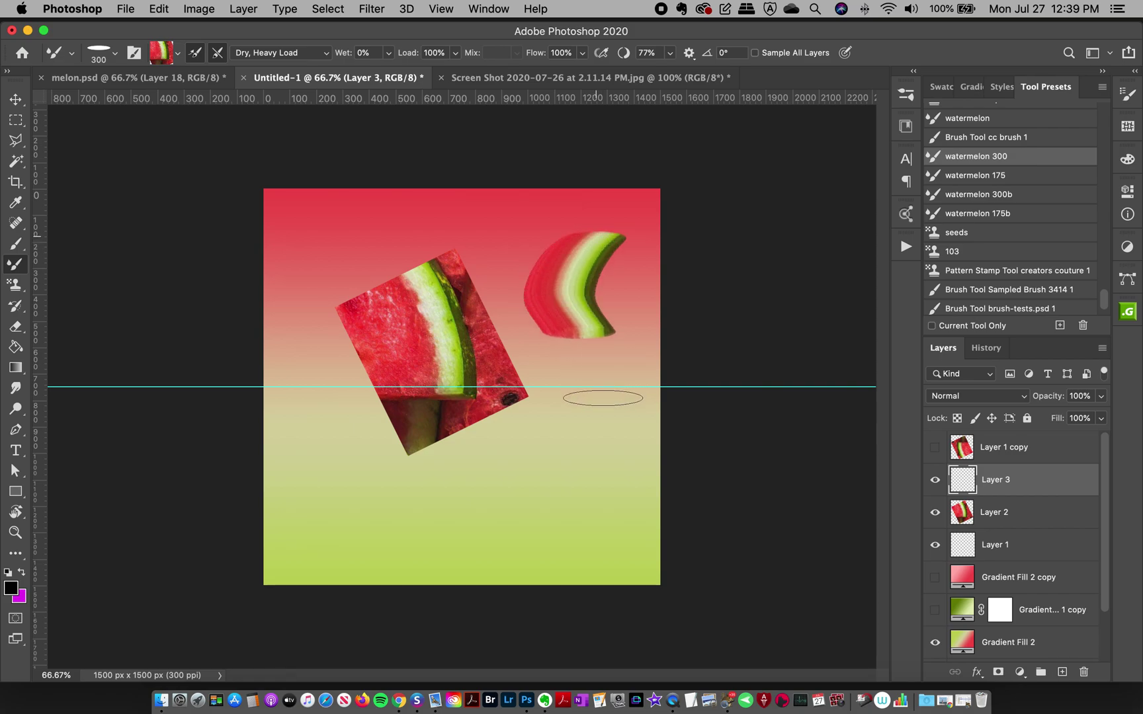
{"action": "mouse_move", "coordinate": [564, 432]}
{"action": "left_mouse_down"}
{"action": "mouse_move", "coordinate": [540, 481]}
{"action": "mouse_move", "coordinate": [561, 558]}
{"action": "mouse_move", "coordinate": [503, 627]}
{"action": "left_mouse_up"}
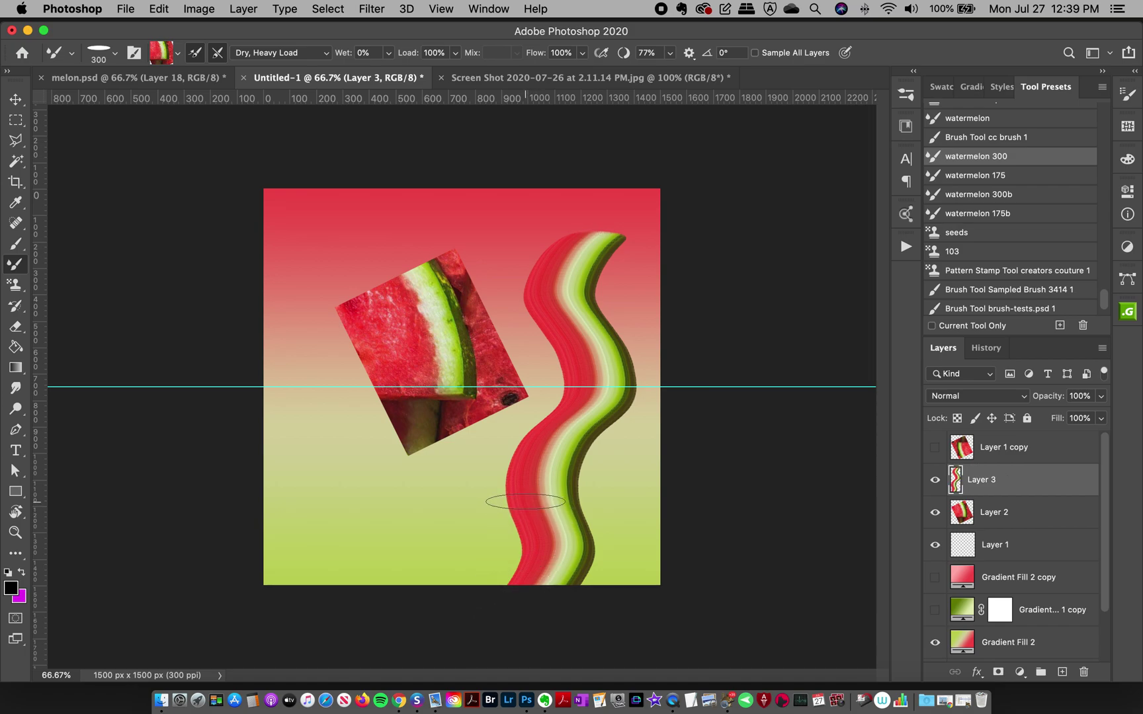
{"action": "key", "text": "super+z"}
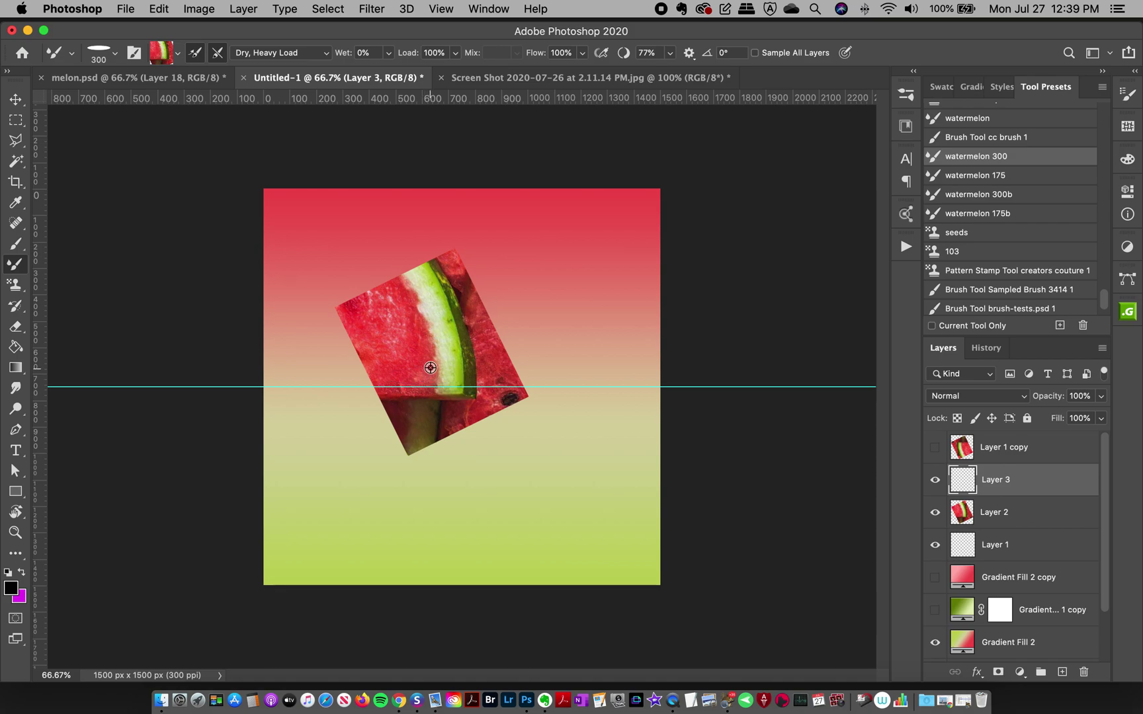
Make Layer 2 active and sample the watermelon flesh and rind from the photo into the Mixer Brush.
{"action": "left_click", "coordinate": [988, 519]}
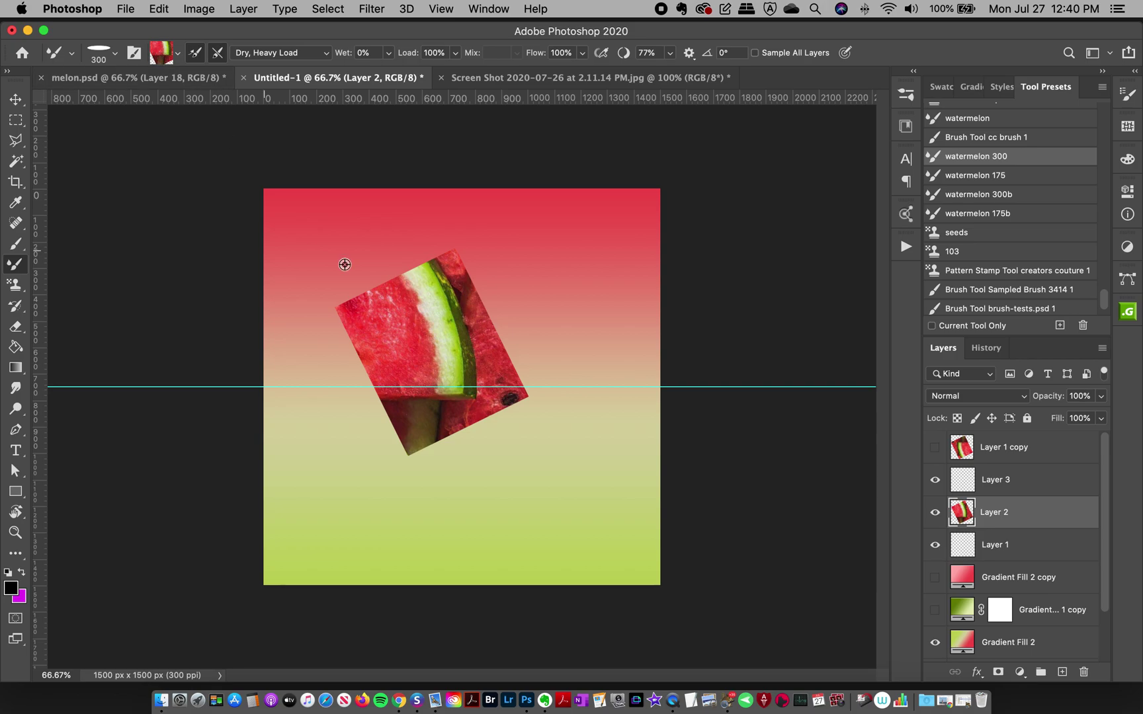
{"action": "left_click", "coordinate": [421, 371], "text": "alt"}
{"action": "left_click", "coordinate": [437, 323], "text": "alt"}
{"action": "left_click", "coordinate": [433, 351], "text": "alt"}
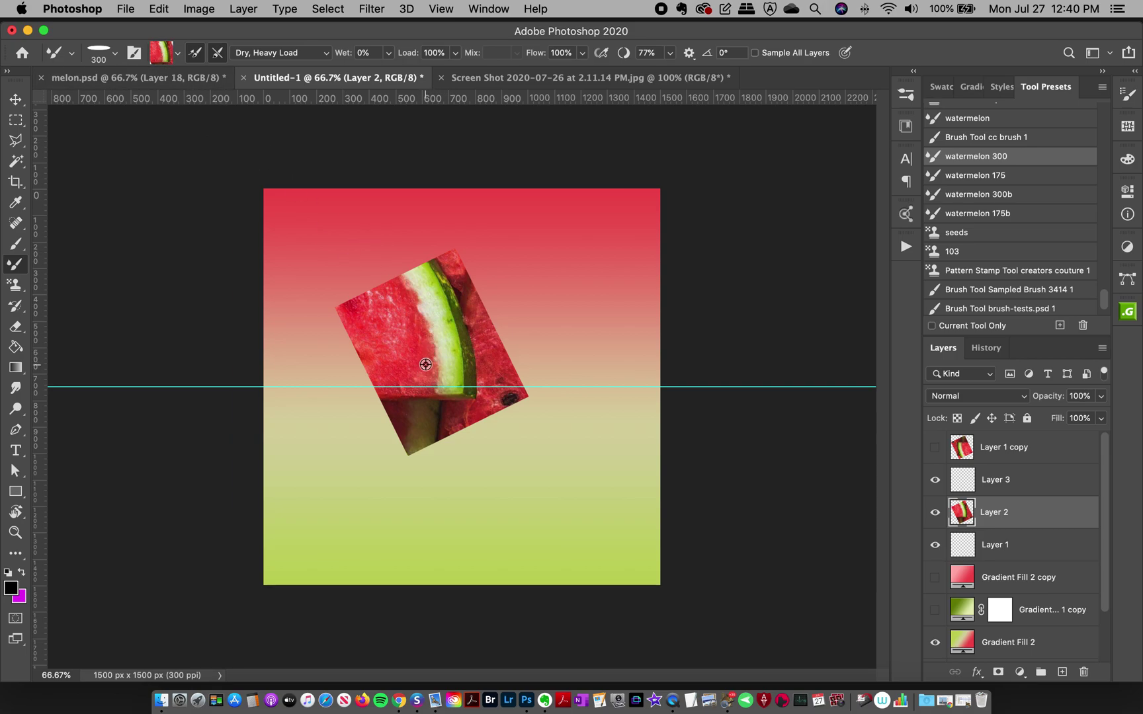
{"action": "left_click", "coordinate": [425, 377], "text": "alt"}
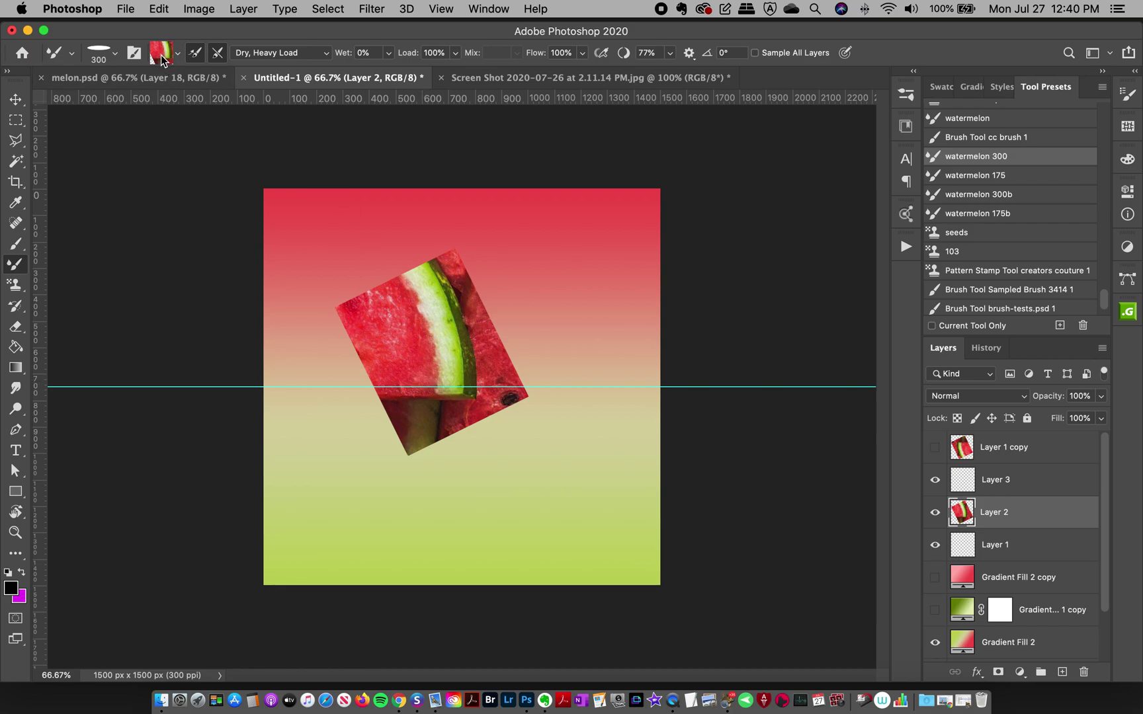
Move the Layer 2 watermelon photo horizontally toward the canvas's left edge.
{"action": "left_click", "coordinate": [992, 488]}
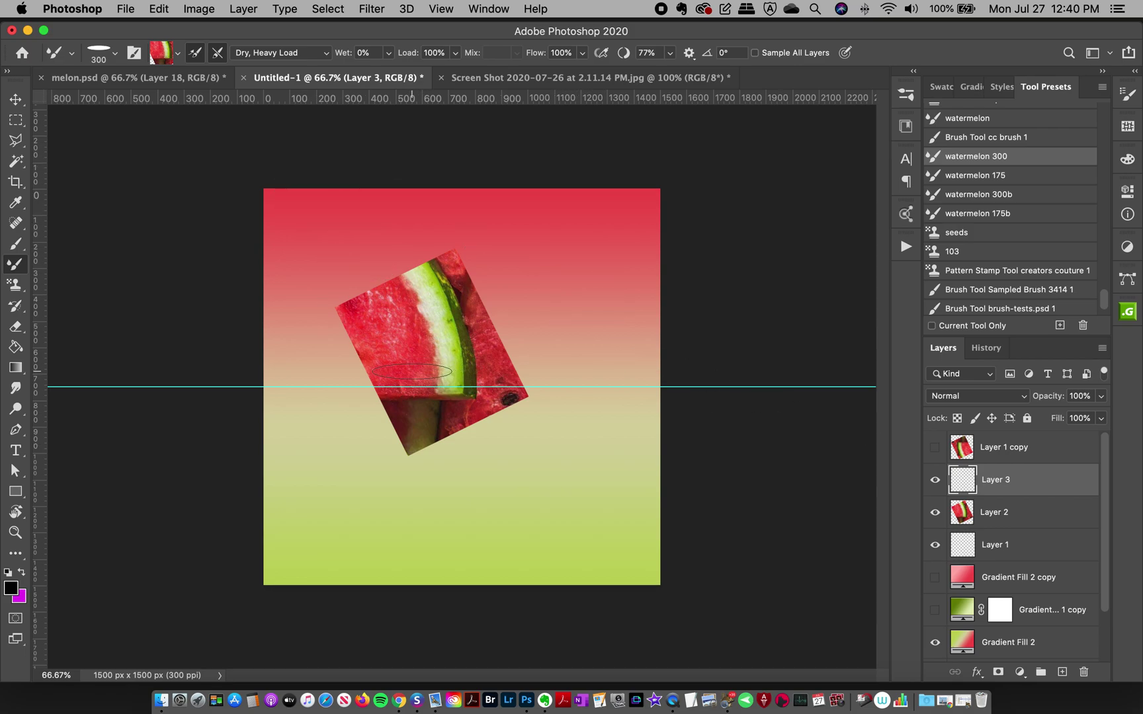
{"action": "left_click", "coordinate": [12, 102]}
{"action": "left_click_drag", "start_coordinate": [422, 342], "coordinate": [385, 344]}
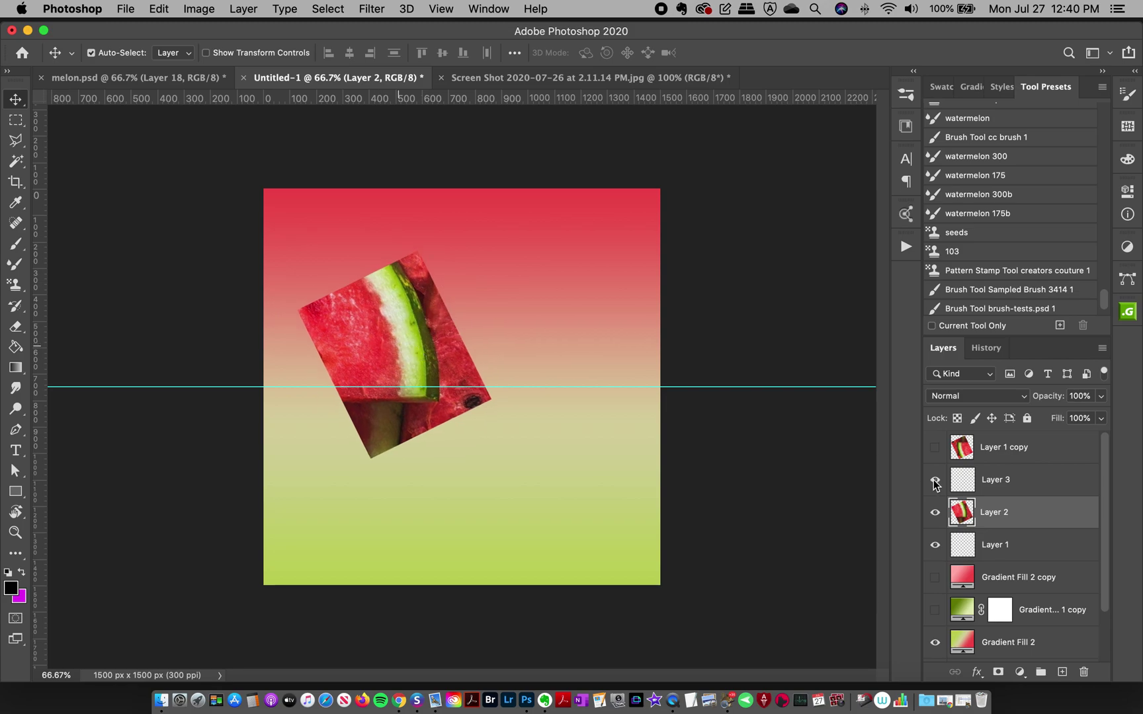
Try to sample the watermelon photo into the Mixer Brush while the empty Layer 3 is active.
{"action": "left_click", "coordinate": [1001, 486]}
{"action": "left_click", "coordinate": [15, 263]}
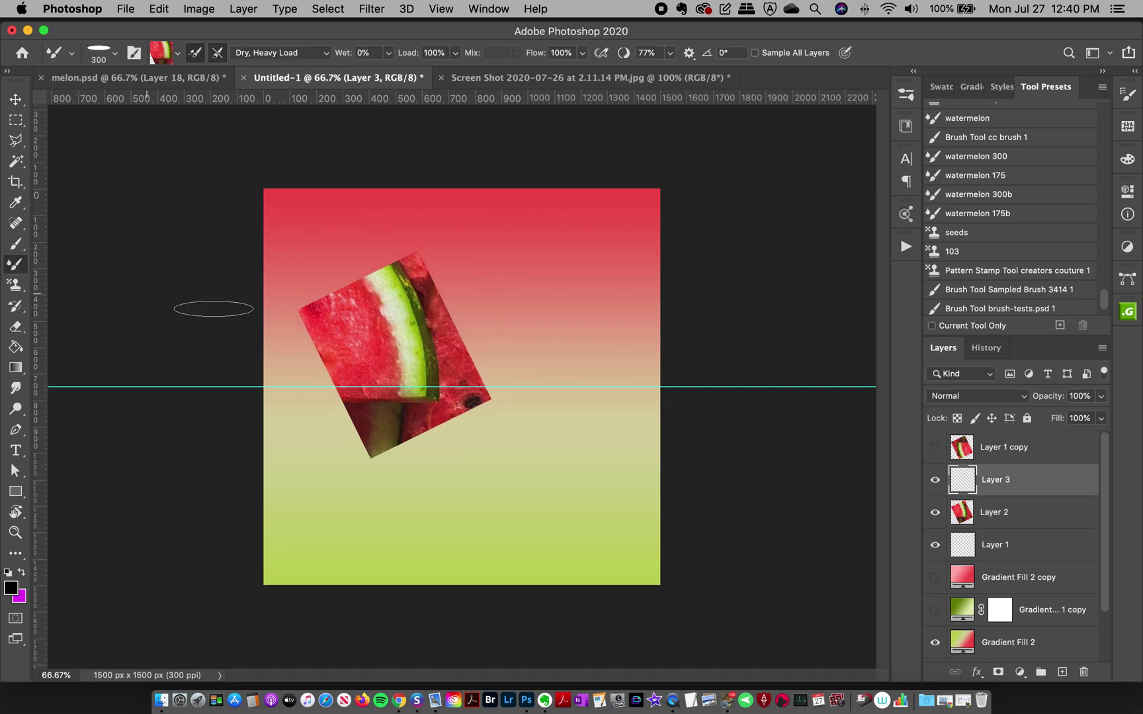
{"action": "left_click", "coordinate": [374, 366], "text": "alt"}
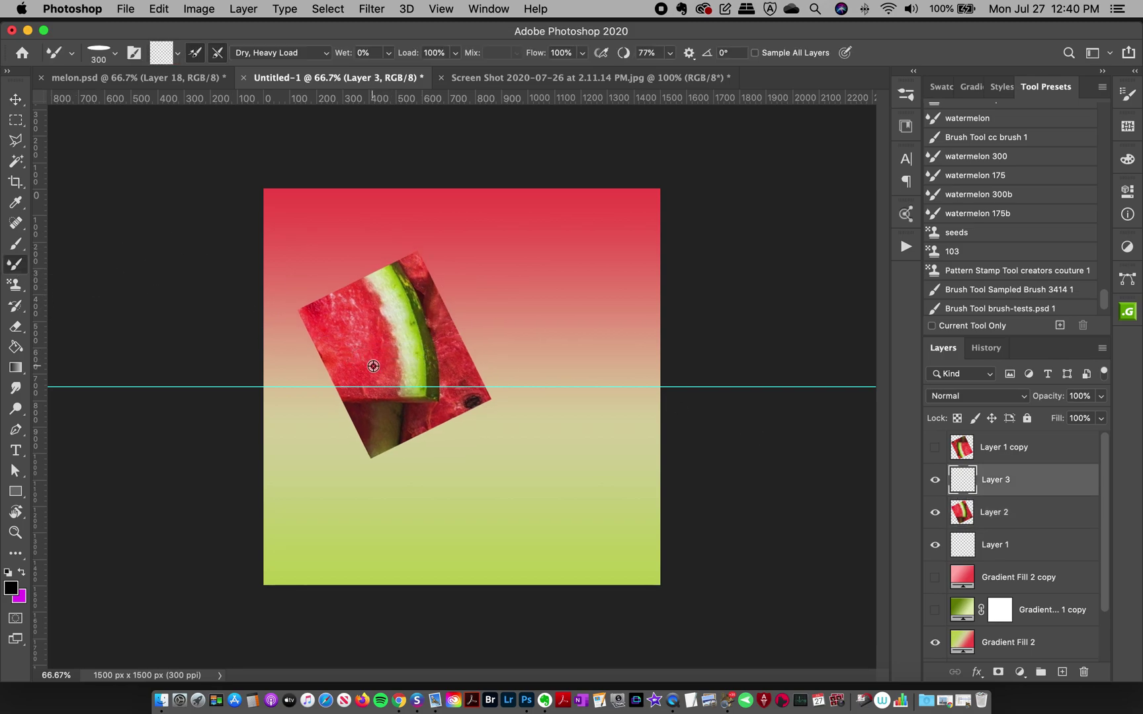
Sample the photo's red flesh and pale rind from Layer 2 into the Mixer Brush, and make Layer 3 active again.
{"action": "left_click", "coordinate": [980, 518]}
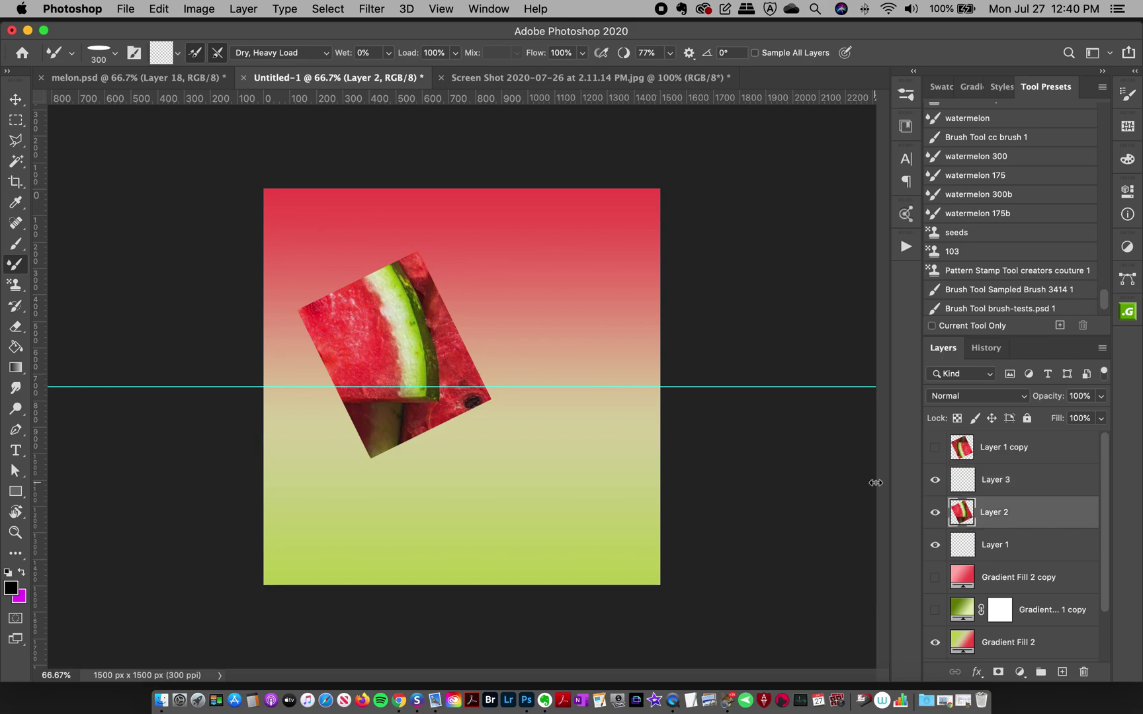
{"action": "left_click", "coordinate": [381, 361], "text": "alt"}
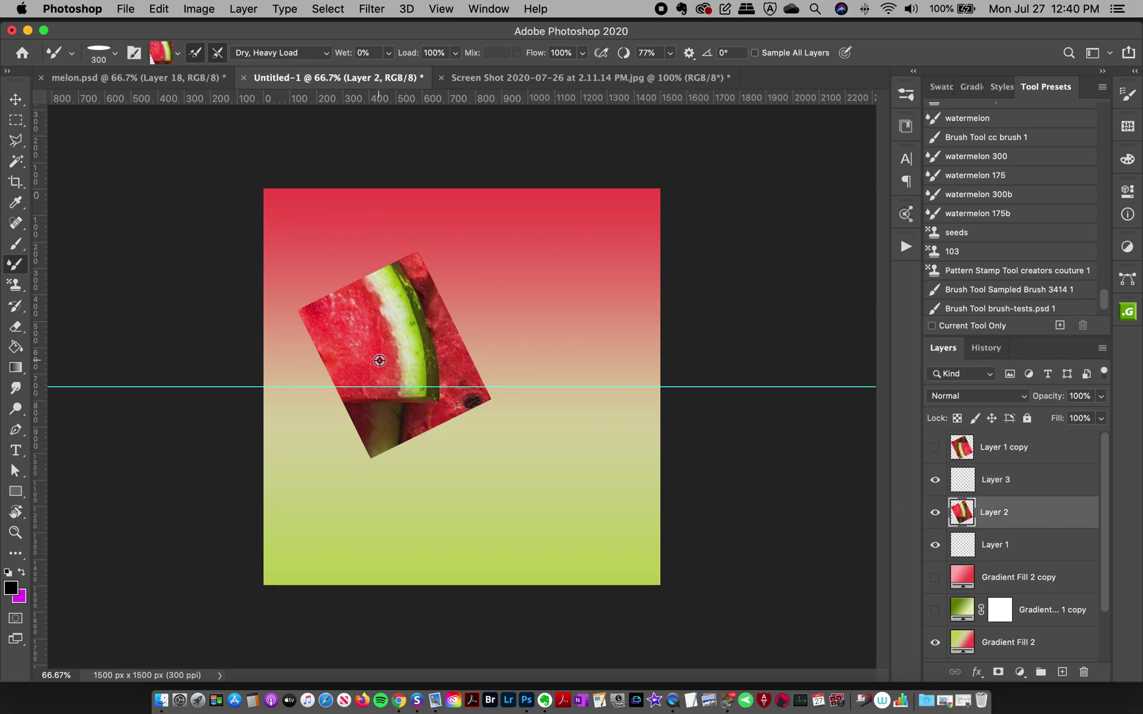
{"action": "left_click", "coordinate": [982, 487]}
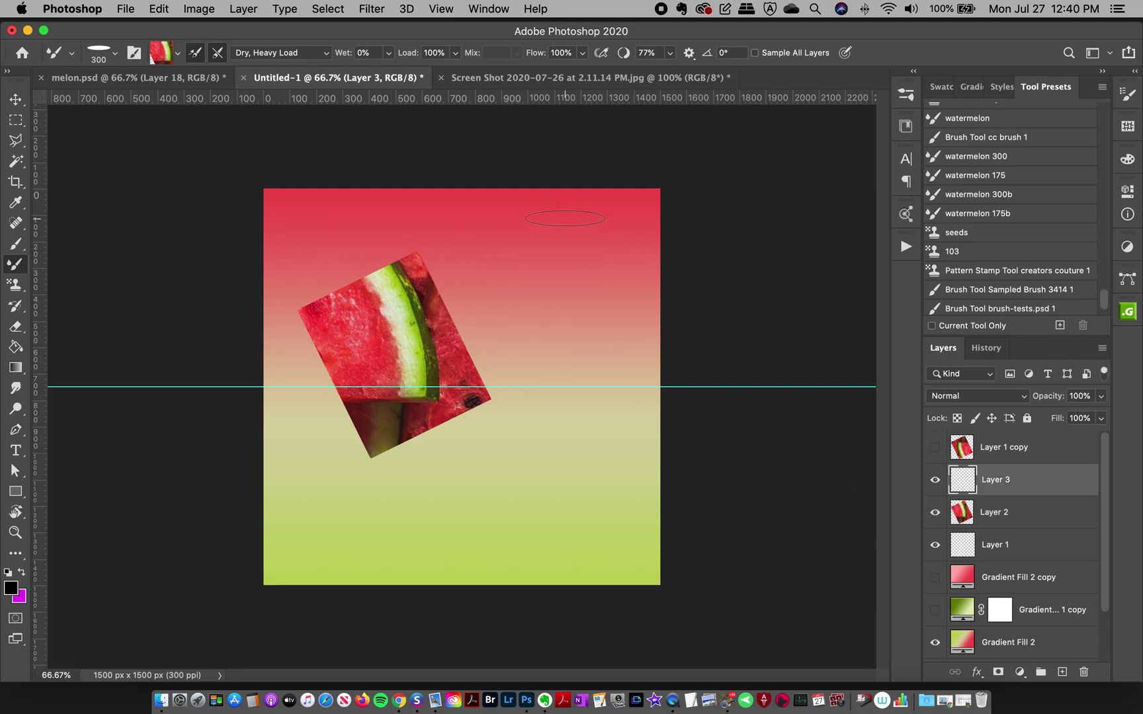
Paint a mostly red wavy ribbon down the canvas beside the photo on Layer 3, and undo back to Layer 2.
{"action": "mouse_move", "coordinate": [572, 234]}
{"action": "left_mouse_down"}
{"action": "mouse_move", "coordinate": [567, 271]}
{"action": "mouse_move", "coordinate": [525, 322]}
{"action": "mouse_move", "coordinate": [546, 381]}
{"action": "mouse_move", "coordinate": [542, 463]}
{"action": "mouse_move", "coordinate": [488, 542]}
{"action": "mouse_move", "coordinate": [513, 615]}
{"action": "mouse_move", "coordinate": [506, 658]}
{"action": "mouse_move", "coordinate": [493, 661]}
{"action": "left_mouse_up"}
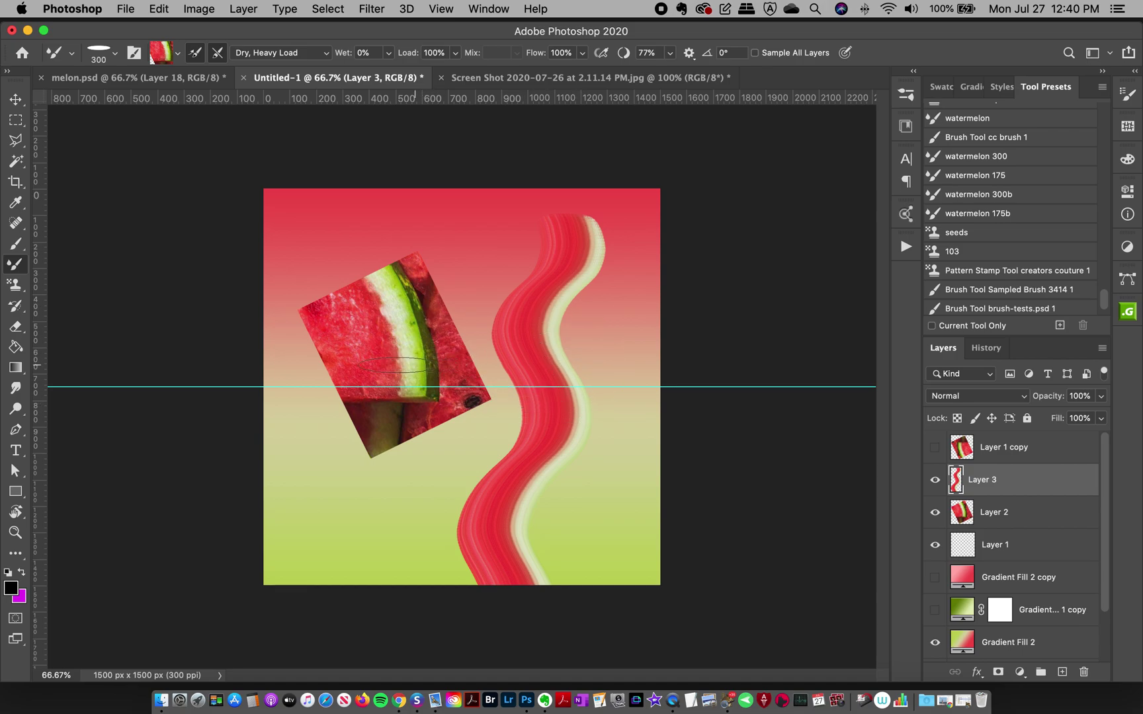
{"action": "key", "text": "super+z"}
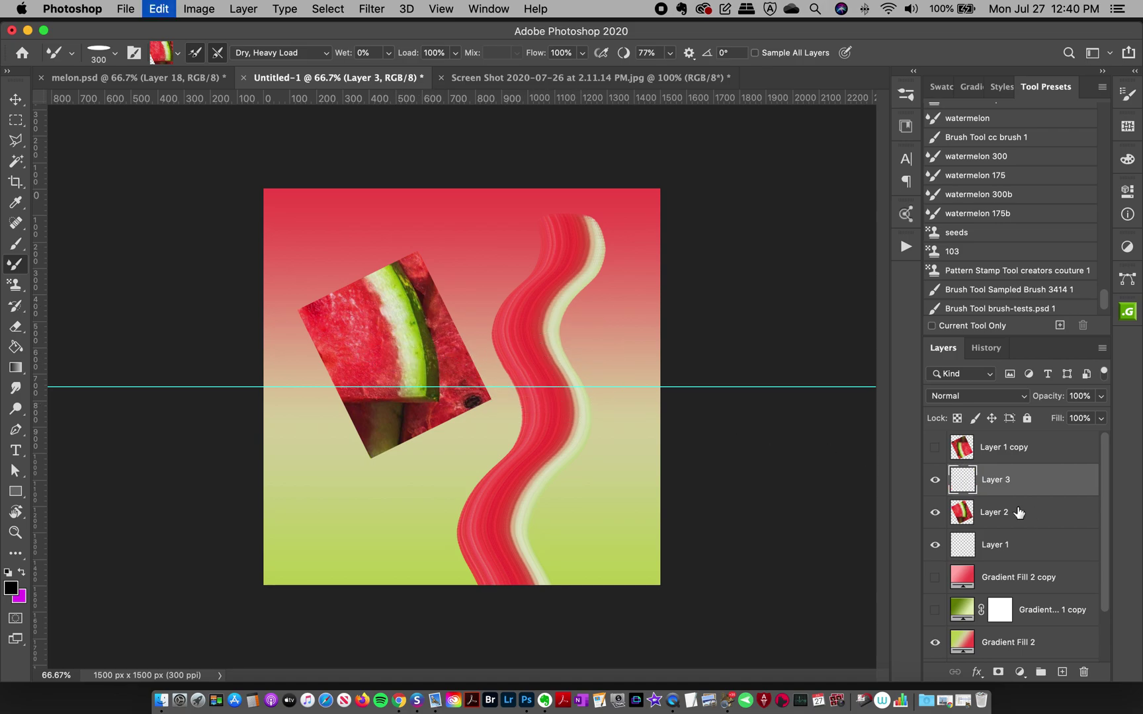
{"action": "key", "text": "super+z"}
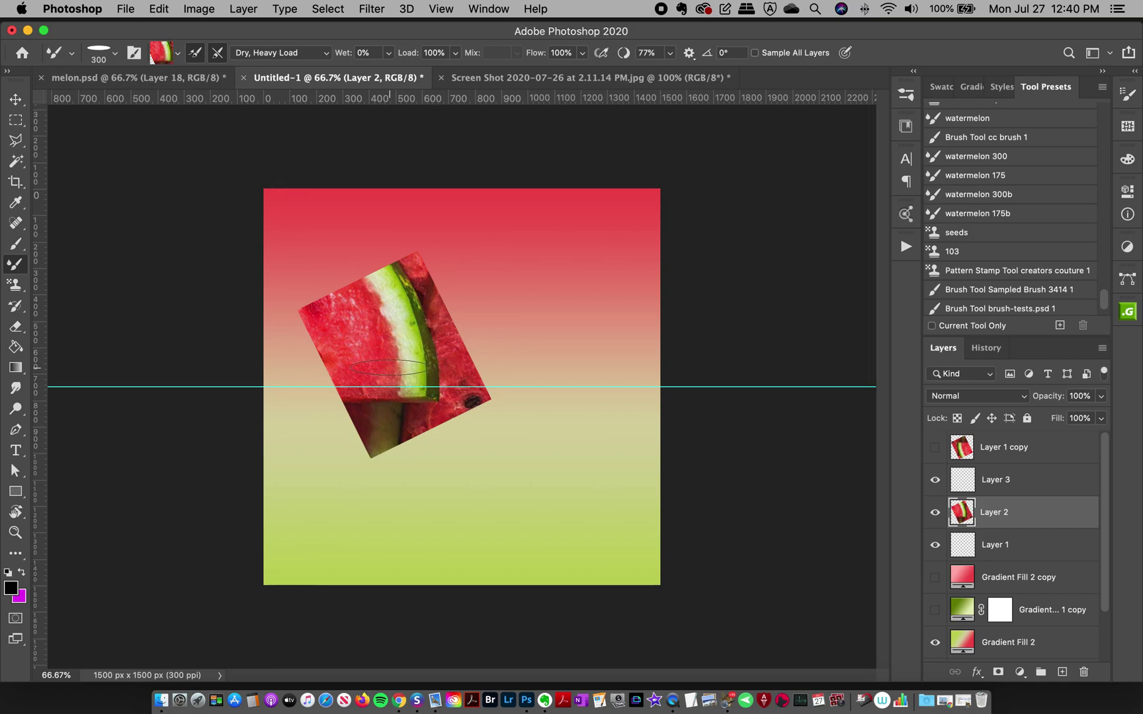
Paint a trial wavy ribbon down Layer 3 with a fresh flesh-and-green-rind sample from Layer 2, and undo it.
{"action": "left_click", "coordinate": [398, 367], "text": "alt"}
{"action": "left_click", "coordinate": [977, 488]}
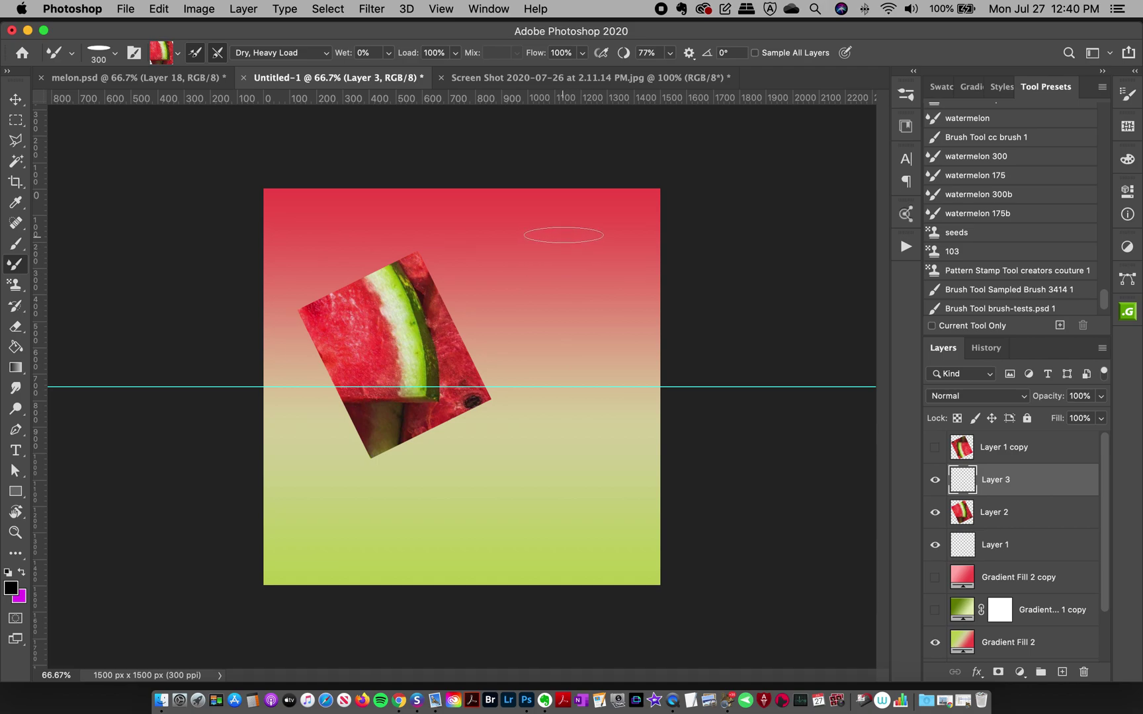
{"action": "mouse_move", "coordinate": [566, 233]}
{"action": "left_mouse_down"}
{"action": "mouse_move", "coordinate": [551, 262]}
{"action": "mouse_move", "coordinate": [576, 344]}
{"action": "mouse_move", "coordinate": [574, 378]}
{"action": "left_mouse_up"}
{"action": "mouse_move", "coordinate": [527, 435]}
{"action": "left_mouse_down"}
{"action": "mouse_move", "coordinate": [520, 471]}
{"action": "mouse_move", "coordinate": [558, 540]}
{"action": "mouse_move", "coordinate": [556, 587]}
{"action": "mouse_move", "coordinate": [457, 685]}
{"action": "left_mouse_up"}
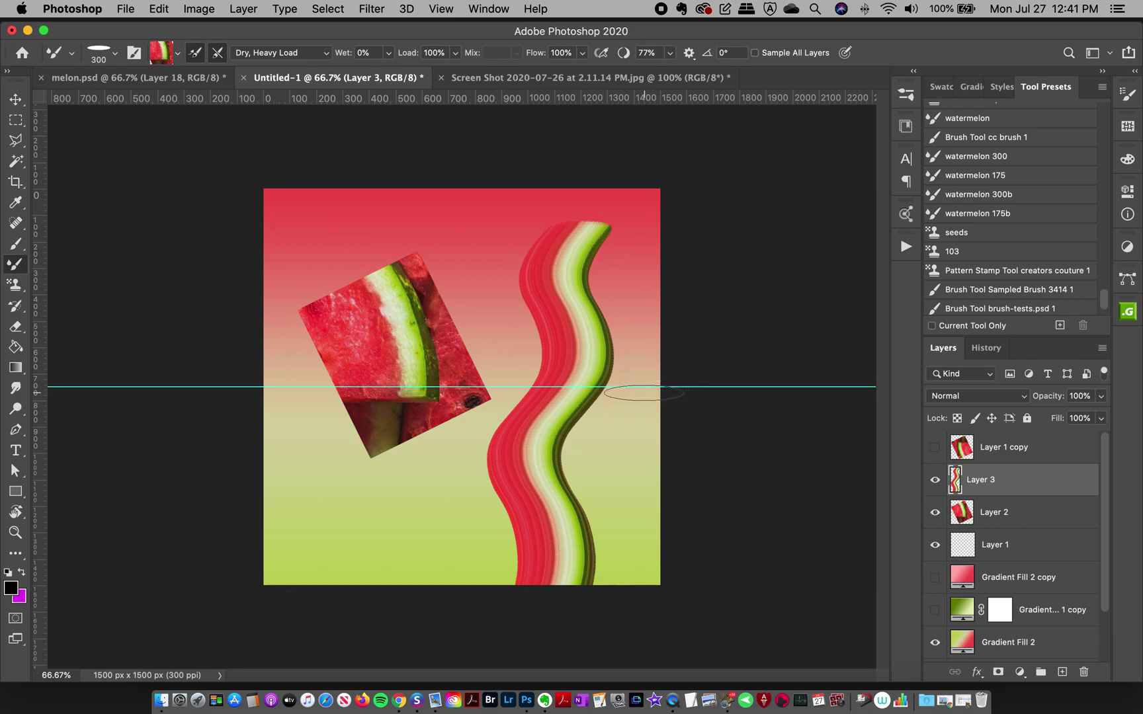
{"action": "key", "text": "super+z"}
Switch to the melon.psd document and hide Layer 11 with its two finished watermelon ribbons.
{"action": "left_click", "coordinate": [188, 79]}
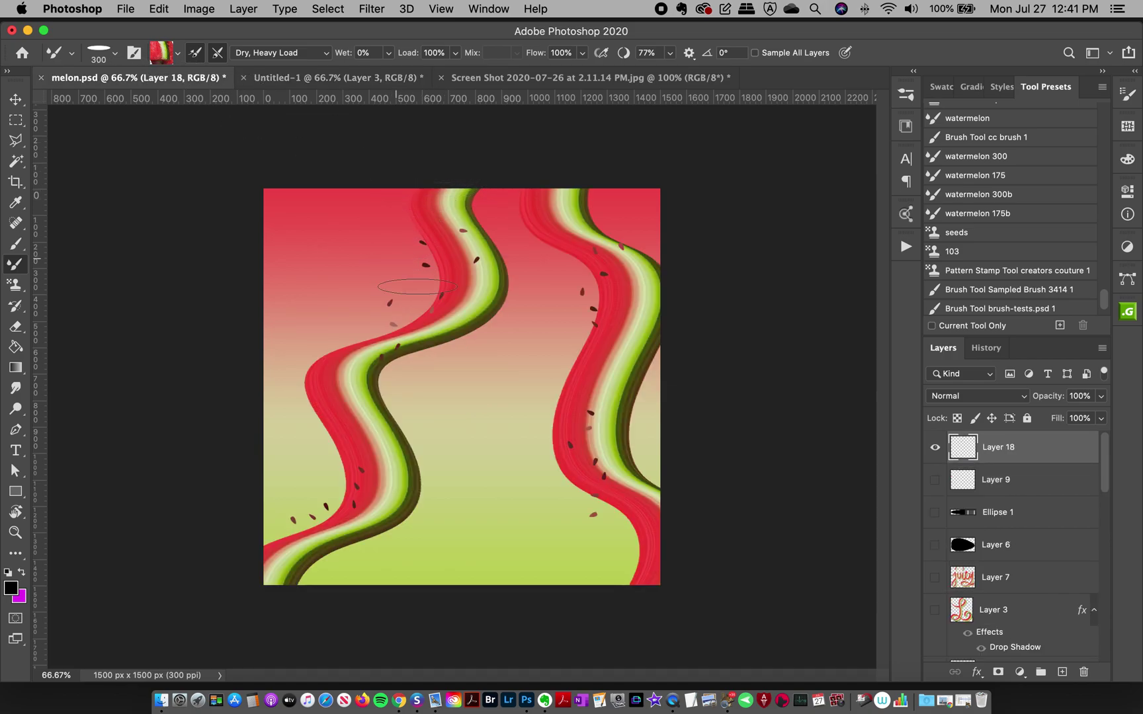
{"action": "left_click", "coordinate": [15, 99]}
{"action": "left_click", "coordinate": [360, 399]}
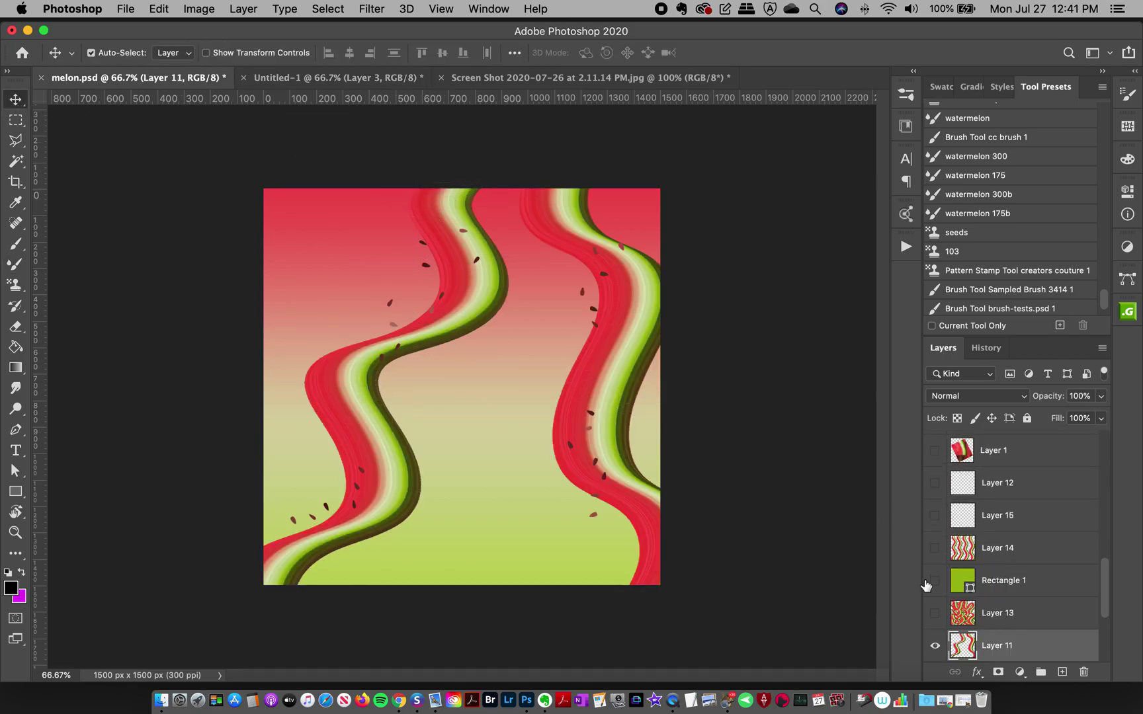
{"action": "left_click", "coordinate": [934, 645]}
Choose the watermelon 300 Mixer Brush preset and add a new layer above Layer 12.
{"action": "left_click", "coordinate": [15, 264]}
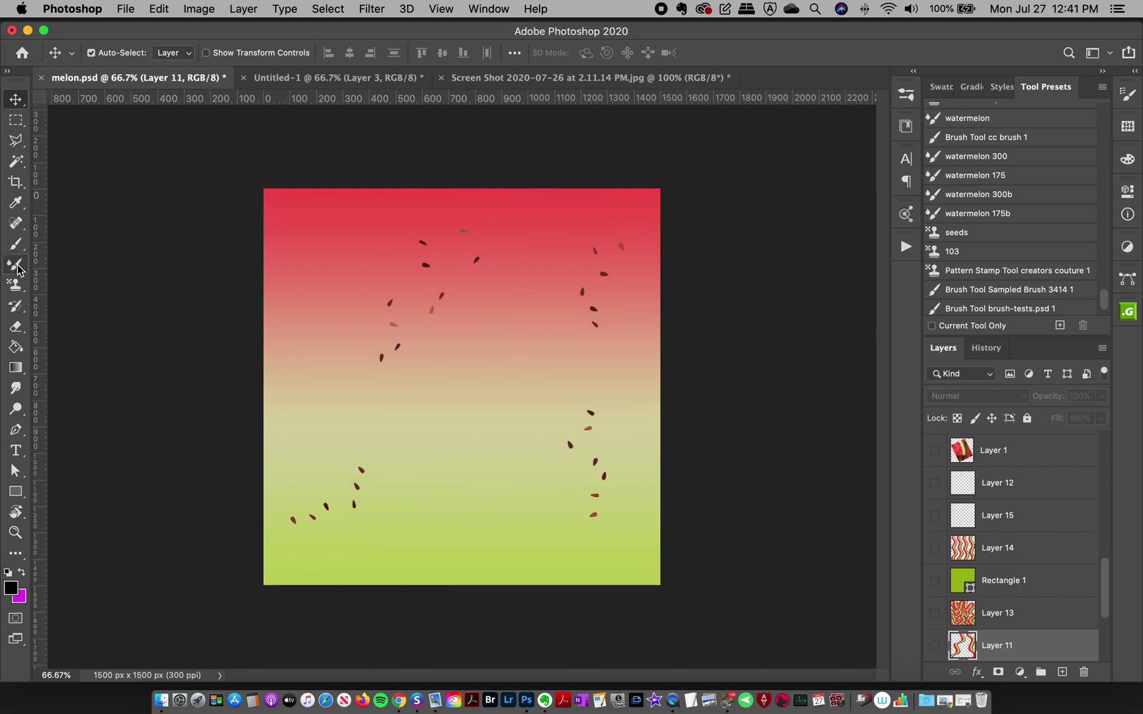
{"action": "left_click", "coordinate": [978, 159]}
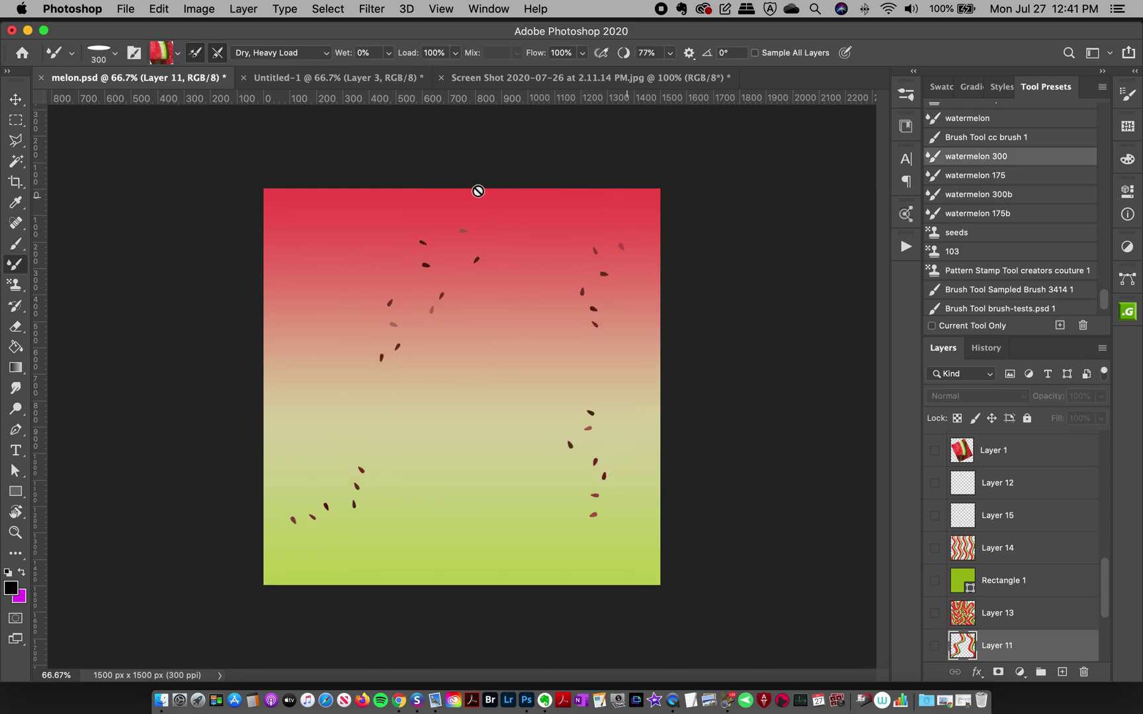
{"action": "left_click", "coordinate": [1008, 483]}
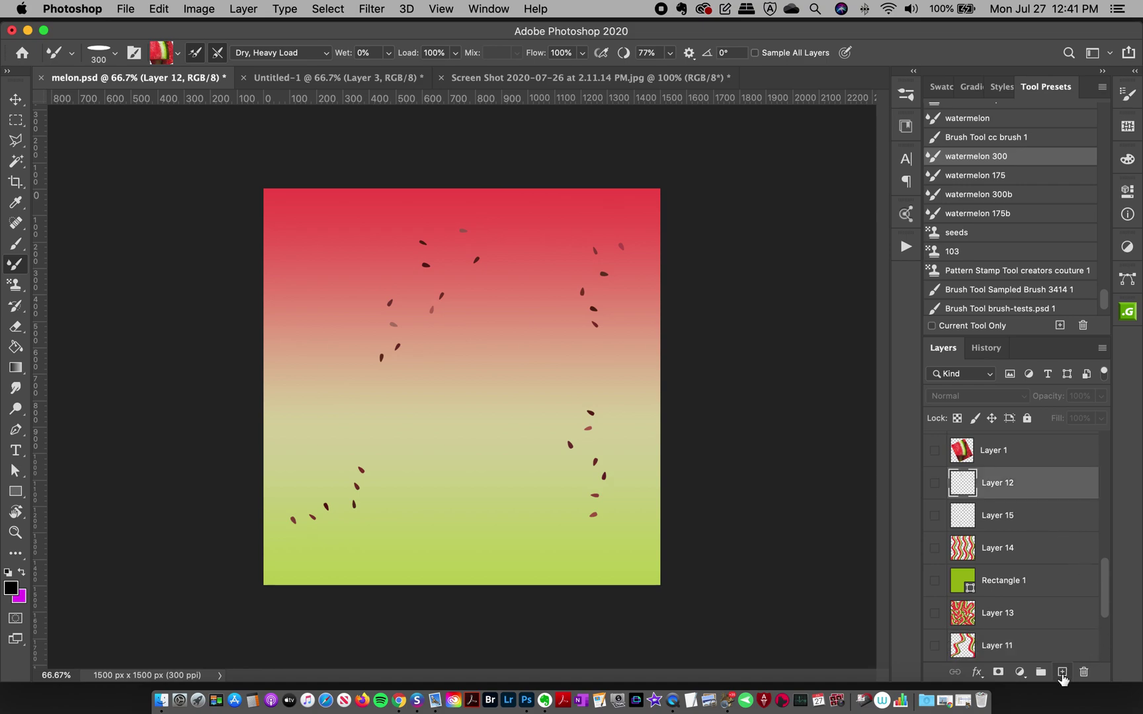
{"action": "left_click", "coordinate": [1062, 672]}
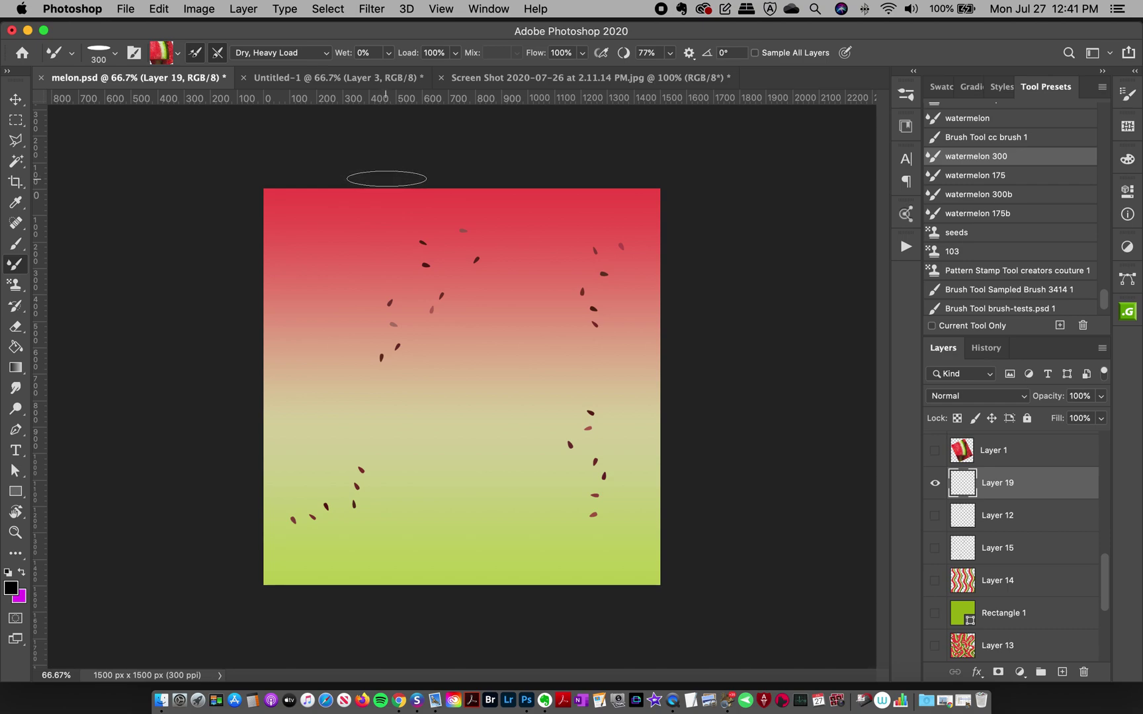
Paint a broad wavy watermelon ribbon down the canvas's left part on Layer 19, and undo it.
{"action": "left_click_drag", "start_coordinate": [375, 191], "coordinate": [357, 230]}
{"action": "mouse_move", "coordinate": [367, 306]}
{"action": "left_mouse_down"}
{"action": "mouse_move", "coordinate": [379, 361]}
{"action": "mouse_move", "coordinate": [361, 417]}
{"action": "mouse_move", "coordinate": [256, 517]}
{"action": "mouse_move", "coordinate": [248, 564]}
{"action": "mouse_move", "coordinate": [278, 630]}
{"action": "left_mouse_up"}
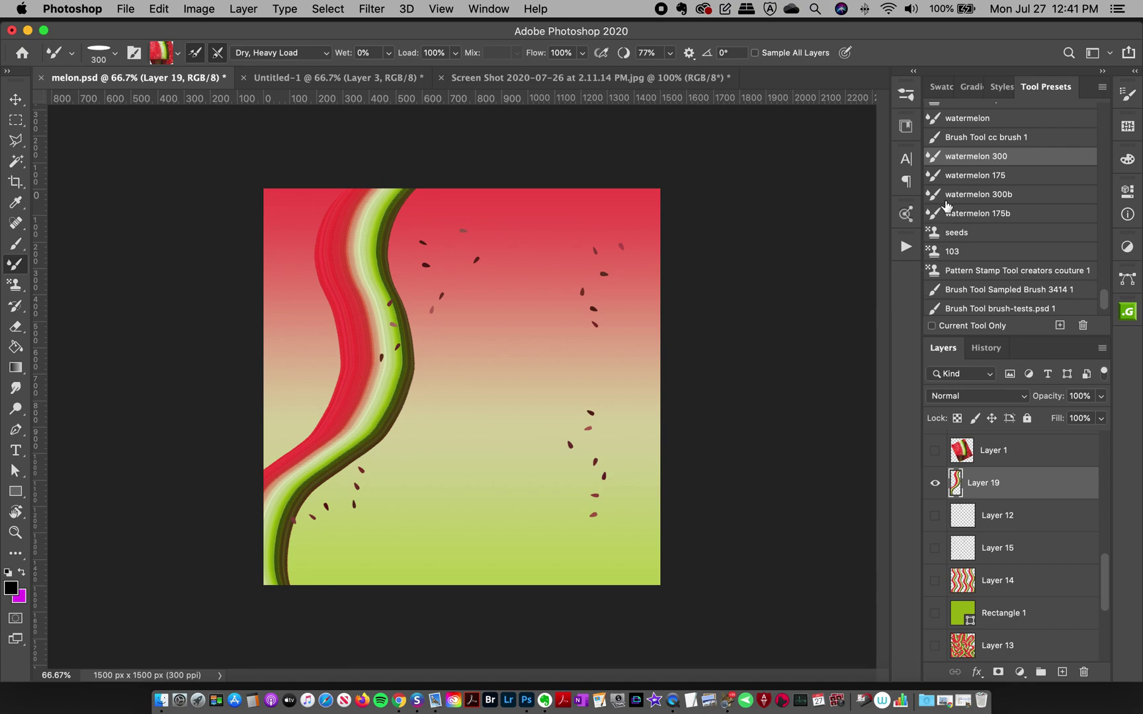
{"action": "key", "text": "super+z"}
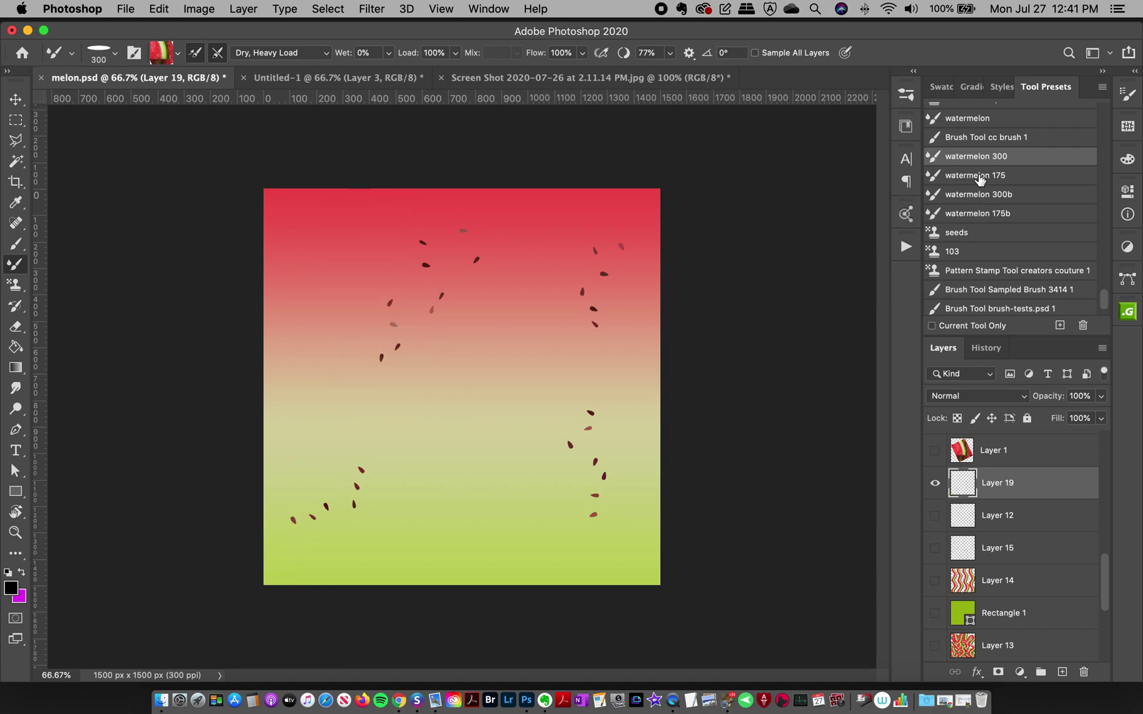
Paint a thinner wavy ribbon down the left part of Layer 19 with the watermelon 175 preset, and undo it.
{"action": "left_click", "coordinate": [973, 176]}
{"action": "mouse_move", "coordinate": [348, 269]}
{"action": "left_mouse_down"}
{"action": "mouse_move", "coordinate": [324, 315]}
{"action": "mouse_move", "coordinate": [339, 336]}
{"action": "mouse_move", "coordinate": [327, 376]}
{"action": "mouse_move", "coordinate": [299, 400]}
{"action": "mouse_move", "coordinate": [313, 476]}
{"action": "mouse_move", "coordinate": [265, 539]}
{"action": "mouse_move", "coordinate": [288, 610]}
{"action": "mouse_move", "coordinate": [288, 643]}
{"action": "mouse_move", "coordinate": [272, 664]}
{"action": "left_mouse_up"}
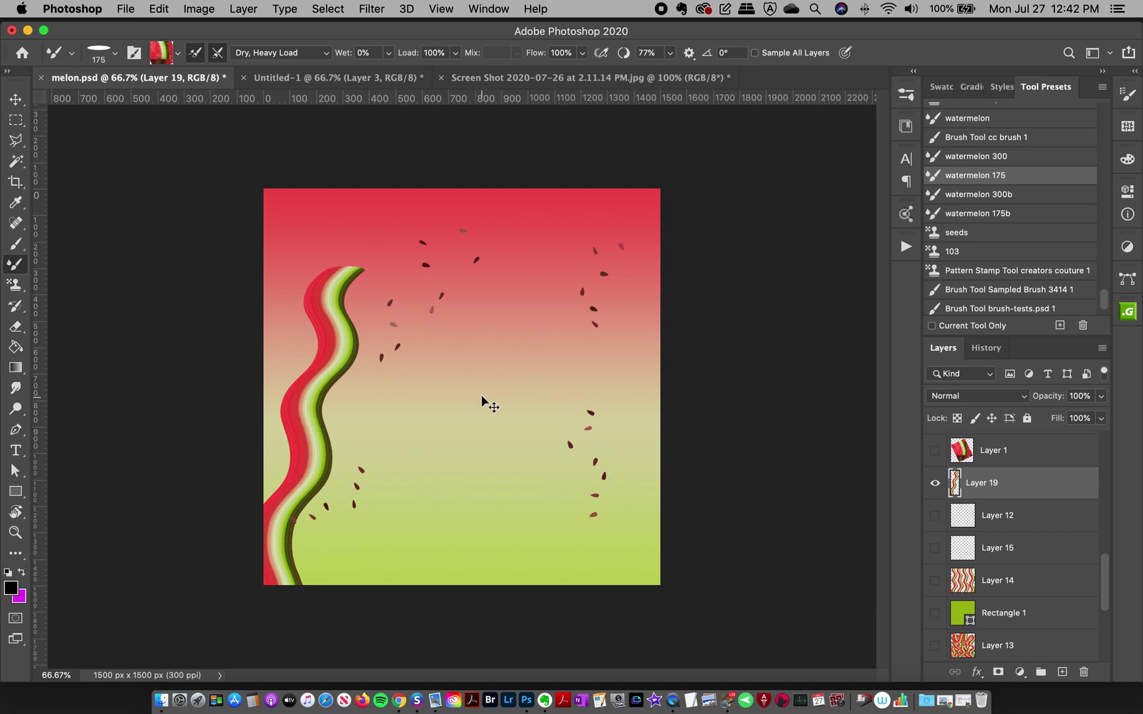
{"action": "key", "text": "super+z"}
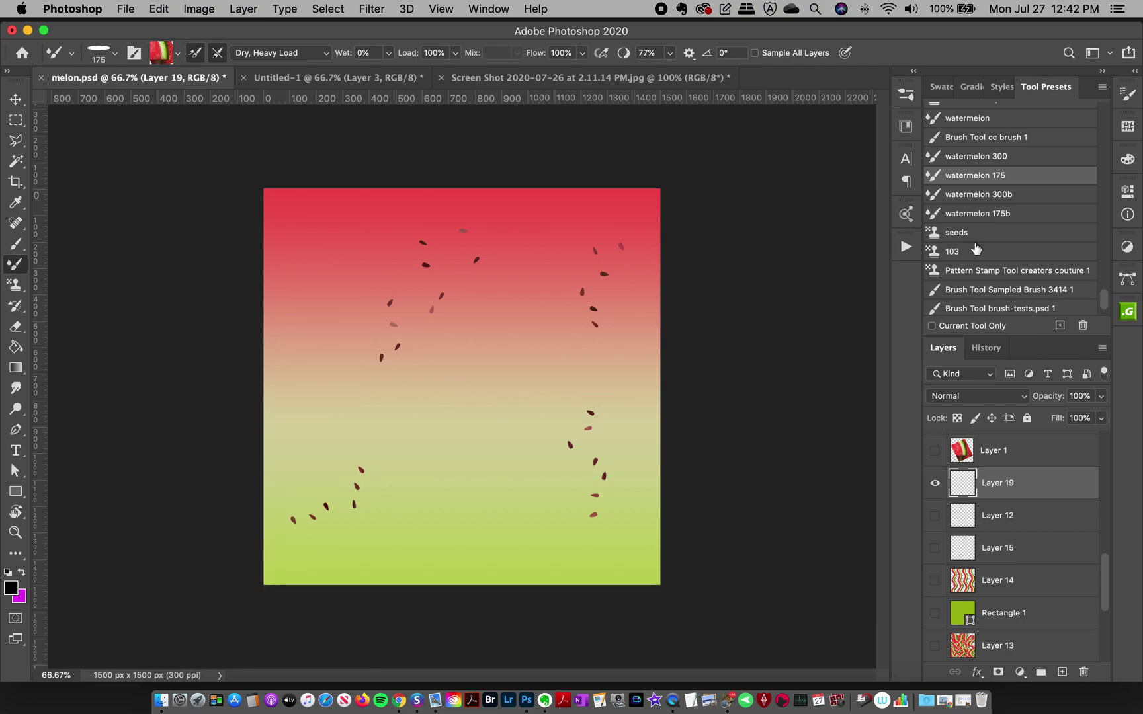
Choose the watermelon 300b preset, paint a trial wavy ribbon down the middle of Layer 19, and undo it.
{"action": "left_click", "coordinate": [972, 197]}
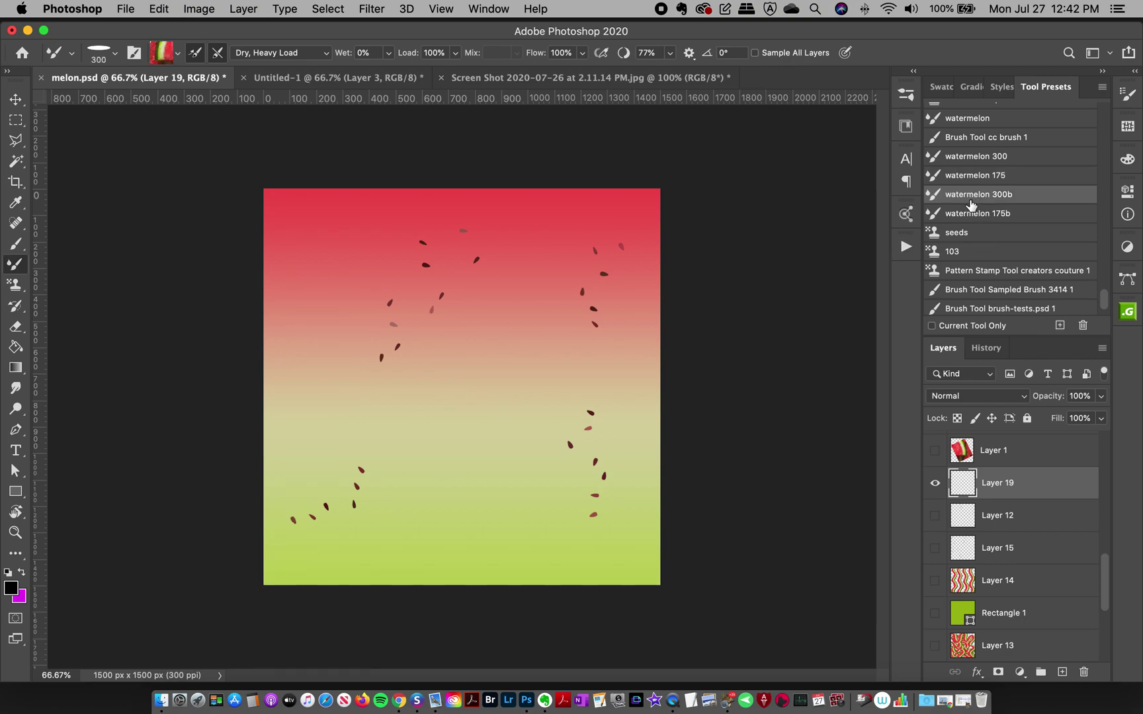
{"action": "mouse_move", "coordinate": [469, 171]}
{"action": "left_mouse_down"}
{"action": "mouse_move", "coordinate": [434, 228]}
{"action": "mouse_move", "coordinate": [454, 334]}
{"action": "mouse_move", "coordinate": [389, 438]}
{"action": "mouse_move", "coordinate": [419, 509]}
{"action": "mouse_move", "coordinate": [412, 559]}
{"action": "mouse_move", "coordinate": [369, 612]}
{"action": "left_mouse_up"}
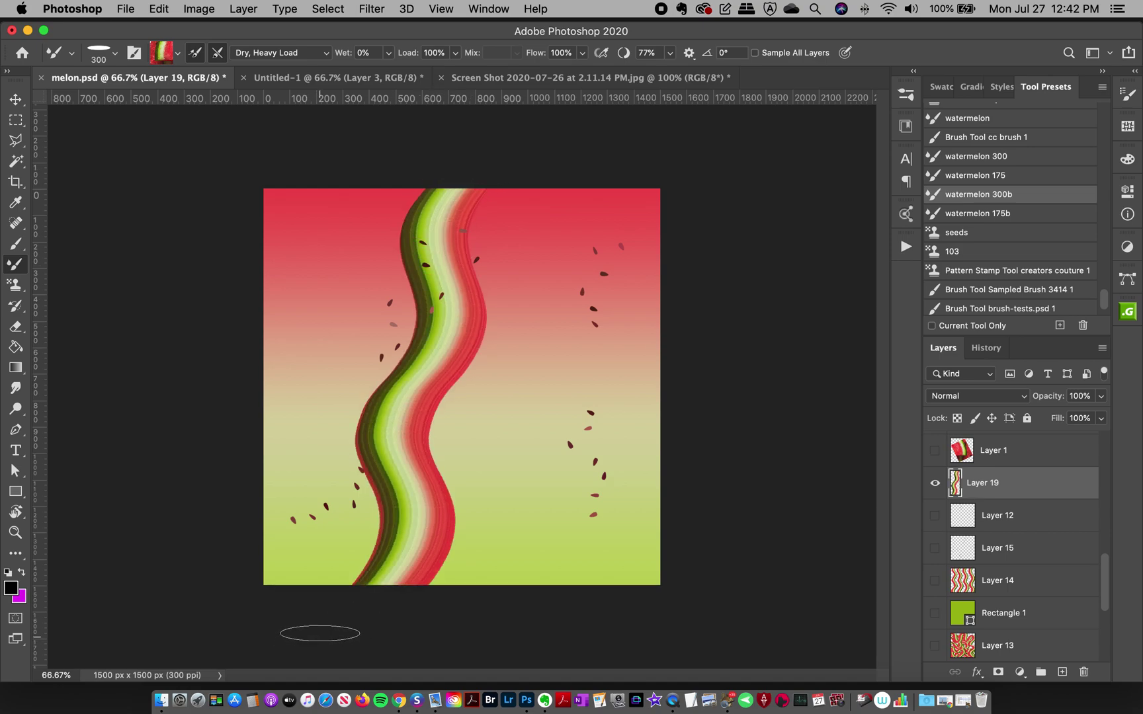
{"action": "key", "text": "super+z"}
Hide the seeds on Layer 18 and paint a wavy watermelon 300b ribbon down the right half of a new top layer.
{"action": "left_click_drag", "start_coordinate": [1097, 577], "coordinate": [1103, 416]}
{"action": "left_click", "coordinate": [933, 450]}
{"action": "left_click", "coordinate": [1023, 457]}
{"action": "left_click", "coordinate": [1061, 672]}
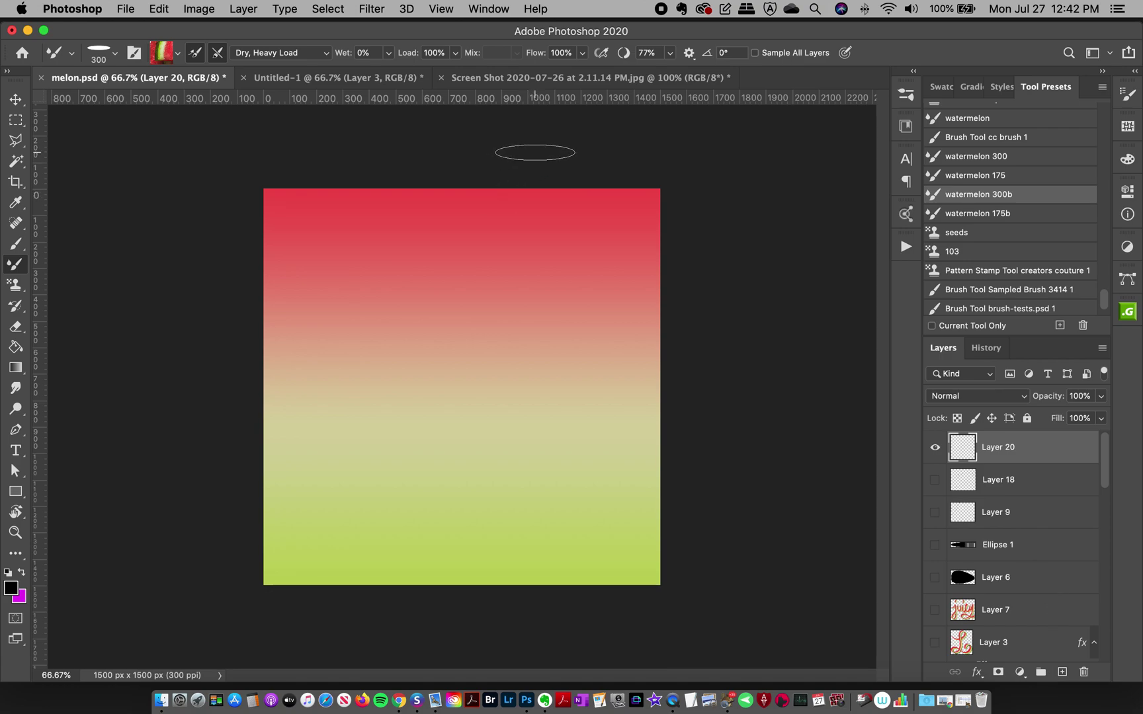
{"action": "mouse_move", "coordinate": [522, 166]}
{"action": "left_mouse_down"}
{"action": "mouse_move", "coordinate": [510, 221]}
{"action": "mouse_move", "coordinate": [524, 244]}
{"action": "mouse_move", "coordinate": [572, 272]}
{"action": "mouse_move", "coordinate": [588, 305]}
{"action": "mouse_move", "coordinate": [541, 394]}
{"action": "mouse_move", "coordinate": [534, 450]}
{"action": "mouse_move", "coordinate": [646, 572]}
{"action": "mouse_move", "coordinate": [648, 615]}
{"action": "mouse_move", "coordinate": [601, 671]}
{"action": "mouse_move", "coordinate": [597, 628]}
{"action": "left_mouse_up"}
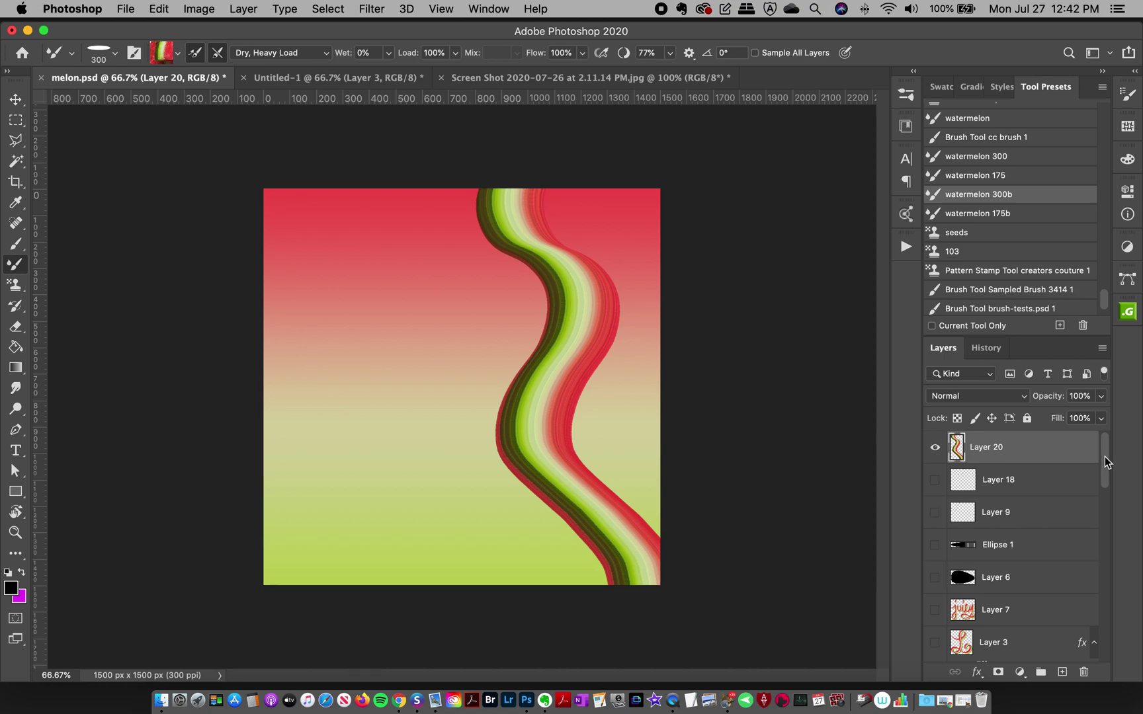
Compare the backgrounds by switching the Gradient Fill 1 copy and Gradient Fill 2 layers on and off.
{"action": "scroll", "coordinate": [1081, 541], "scroll_direction": "down", "scroll_amount": 10}
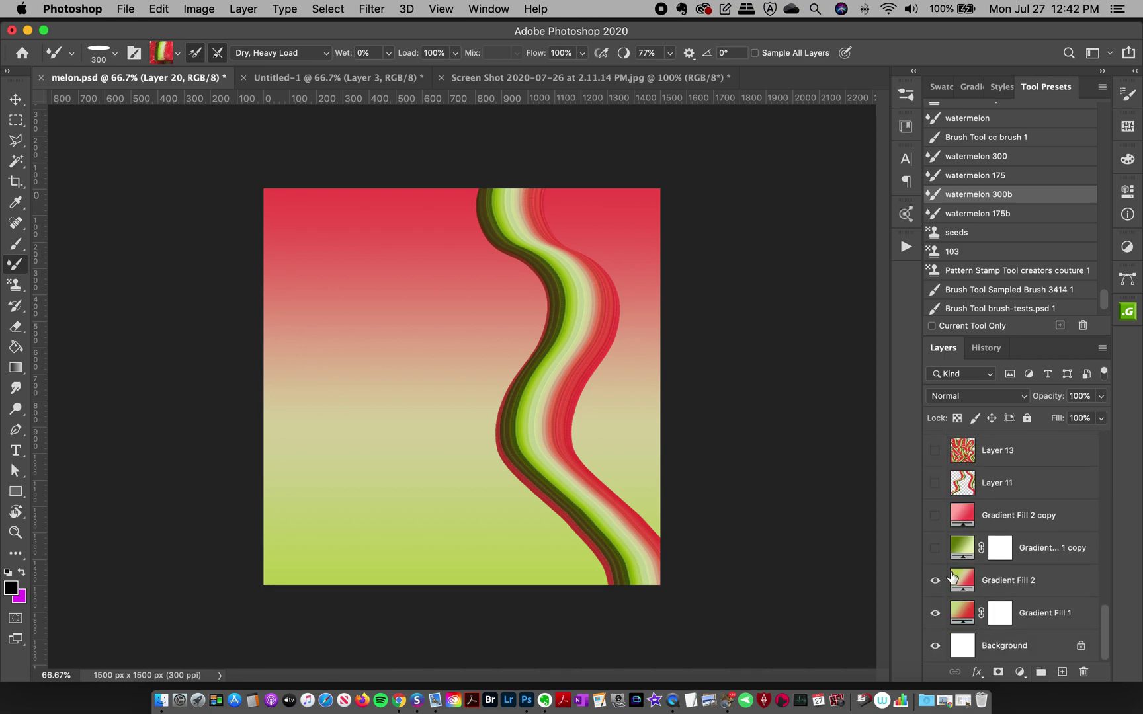
{"action": "left_click", "coordinate": [935, 550]}
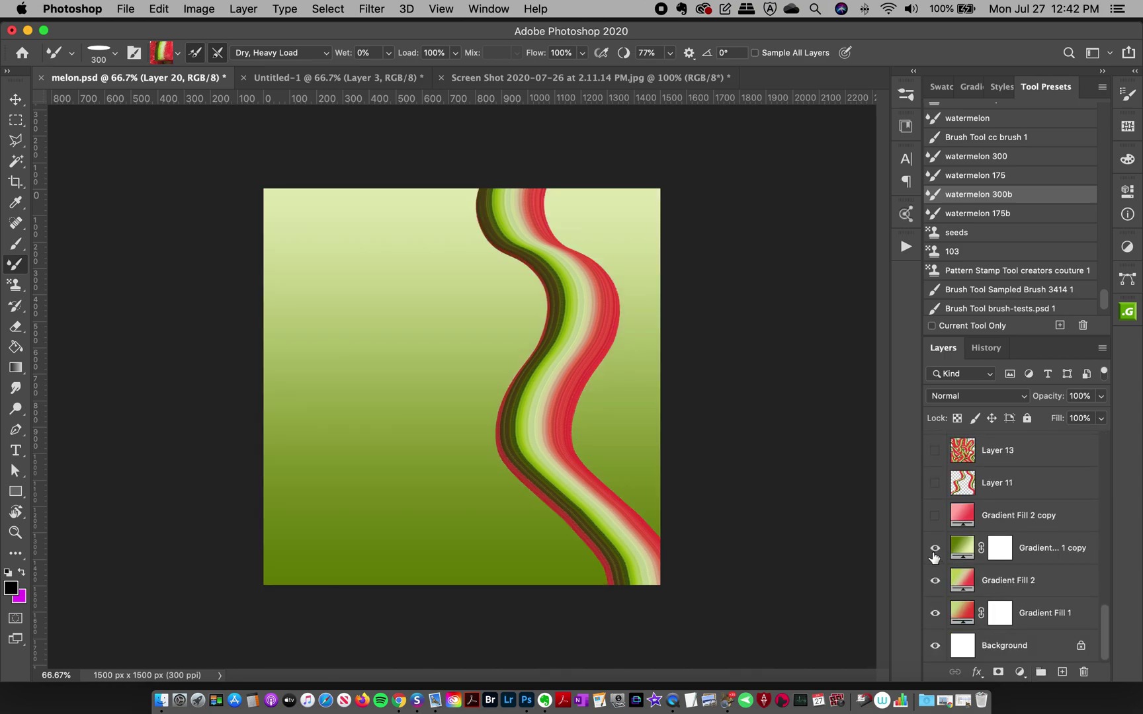
{"action": "left_click", "coordinate": [935, 550]}
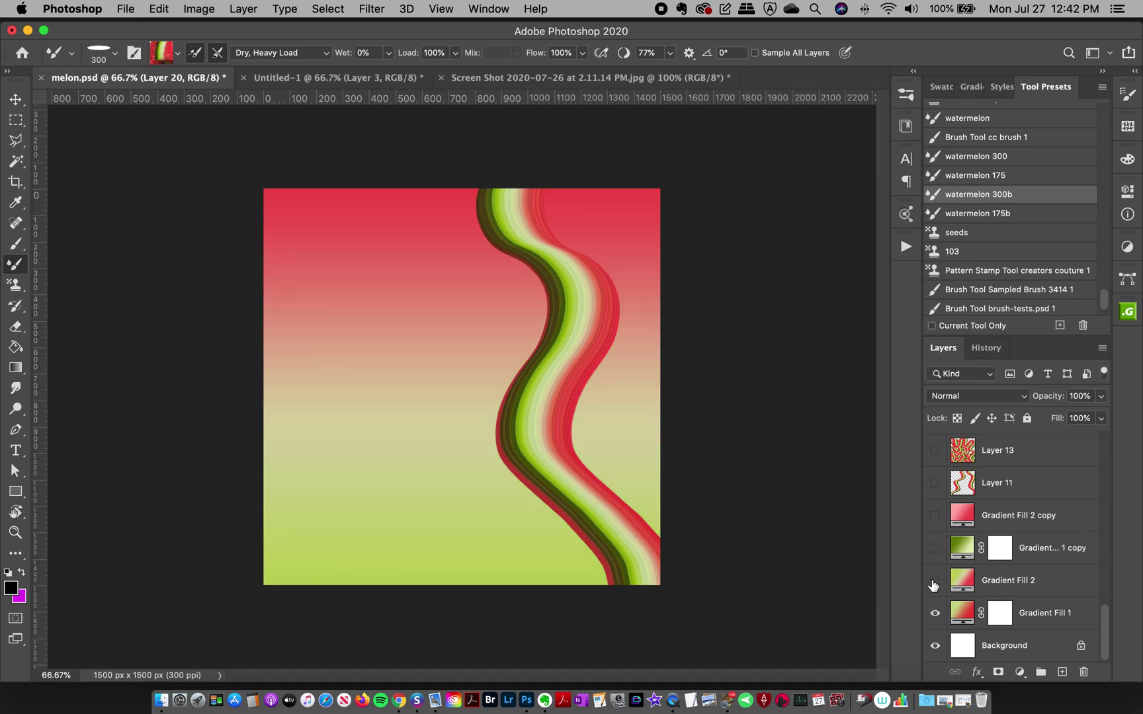
{"action": "left_click", "coordinate": [934, 582]}
{"action": "left_click", "coordinate": [935, 579]}
Add a new layer above the ribbon, and show the black seed shape on Layer 6 directly above Layer 20.
{"action": "left_click_drag", "start_coordinate": [1105, 635], "coordinate": [1099, 422]}
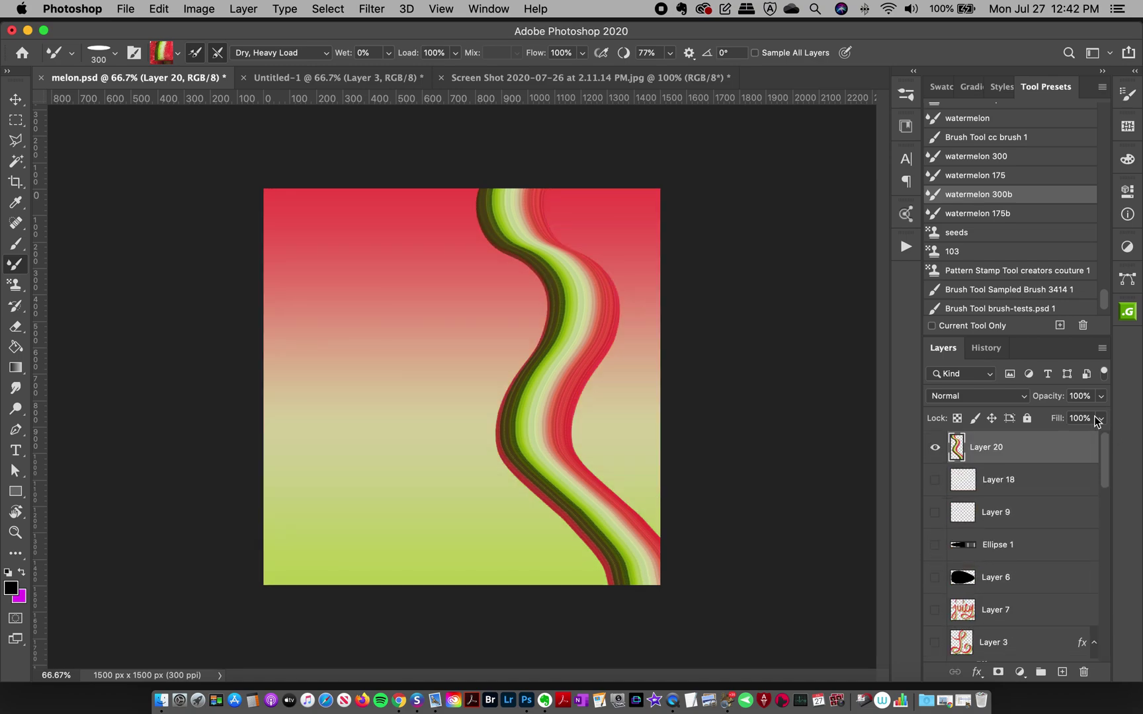
{"action": "left_click", "coordinate": [1058, 668]}
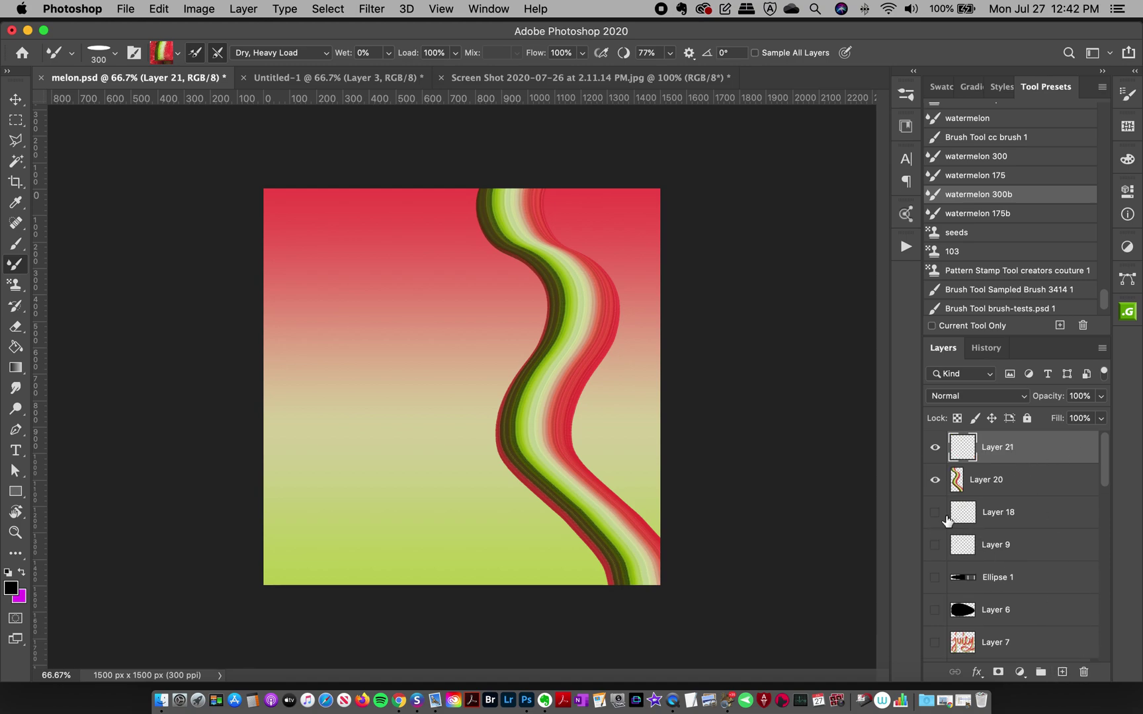
{"action": "left_click", "coordinate": [934, 610]}
{"action": "left_click", "coordinate": [1008, 615]}
{"action": "left_click", "coordinate": [17, 101]}
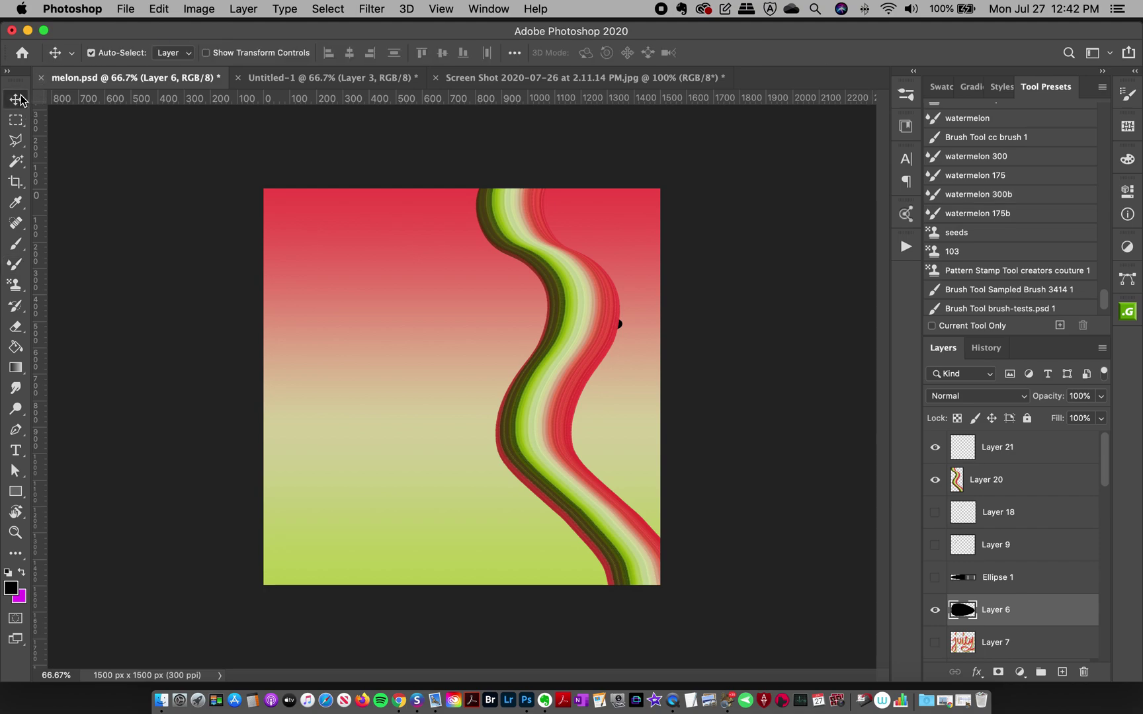
{"action": "left_click_drag", "start_coordinate": [988, 605], "coordinate": [992, 465]}
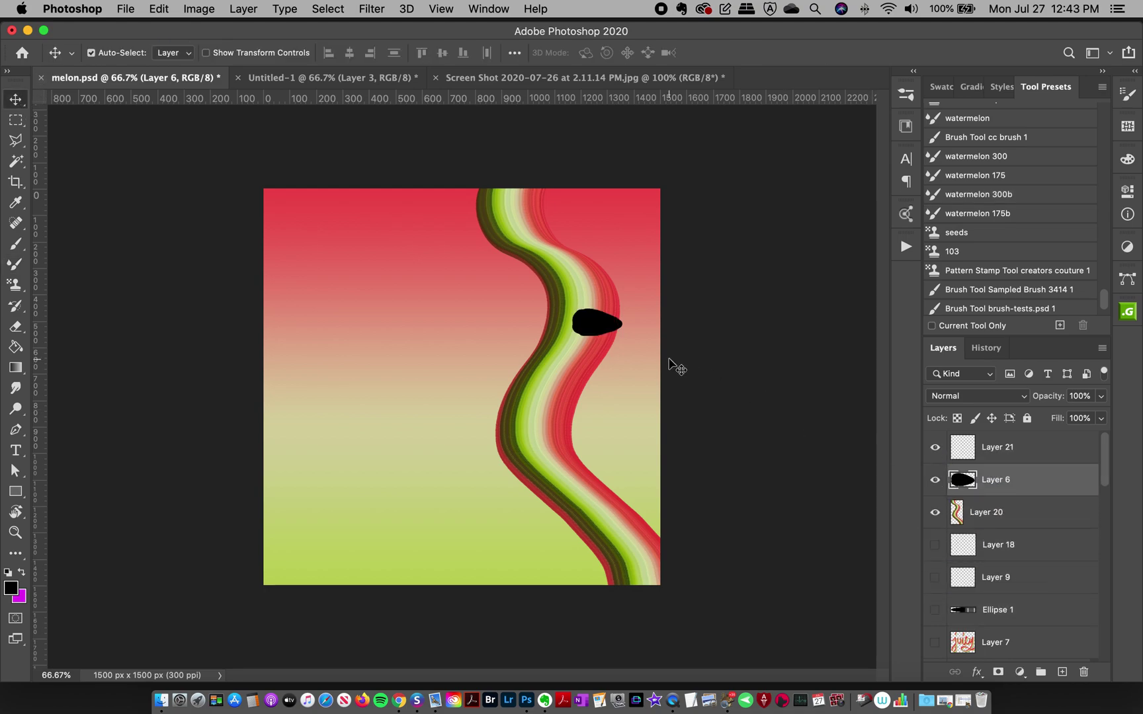
Move the black seed shape off the ribbon to the upper-left area of the canvas, and hide Layer 6.
{"action": "left_click_drag", "start_coordinate": [593, 326], "coordinate": [344, 302]}
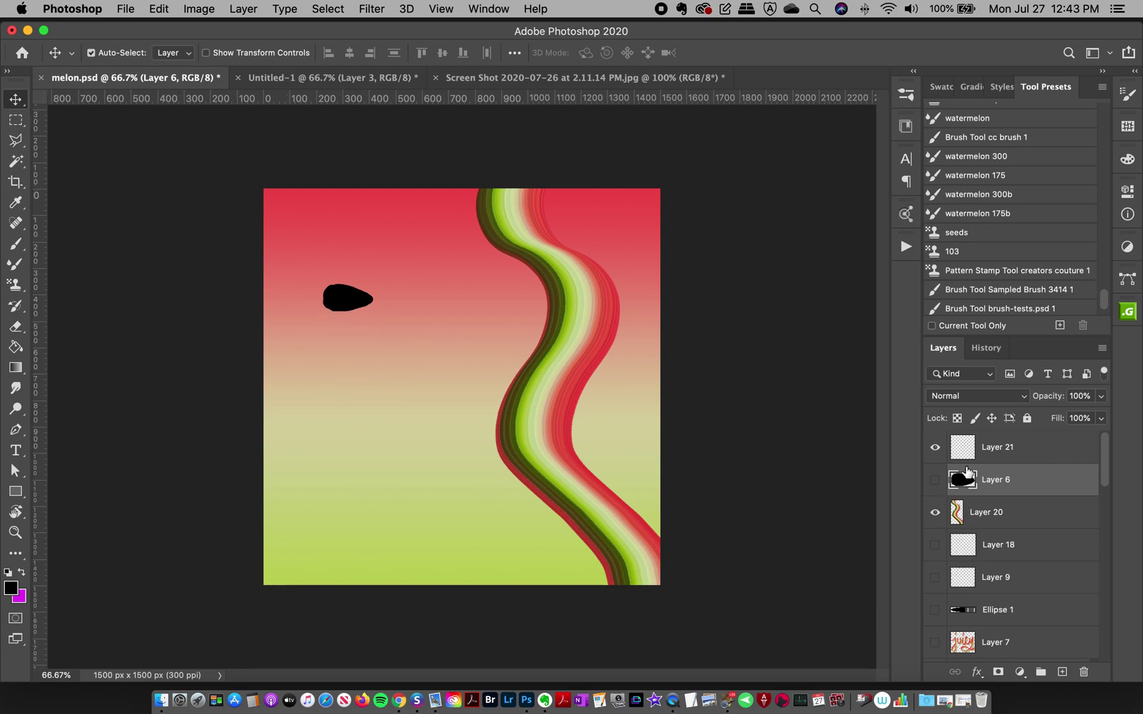
{"action": "left_click", "coordinate": [935, 480]}
Choose the seeds Pattern Stamp preset for Layer 21 and open its Brush Tip Shape settings.
{"action": "left_click", "coordinate": [989, 460]}
{"action": "left_click", "coordinate": [972, 235]}
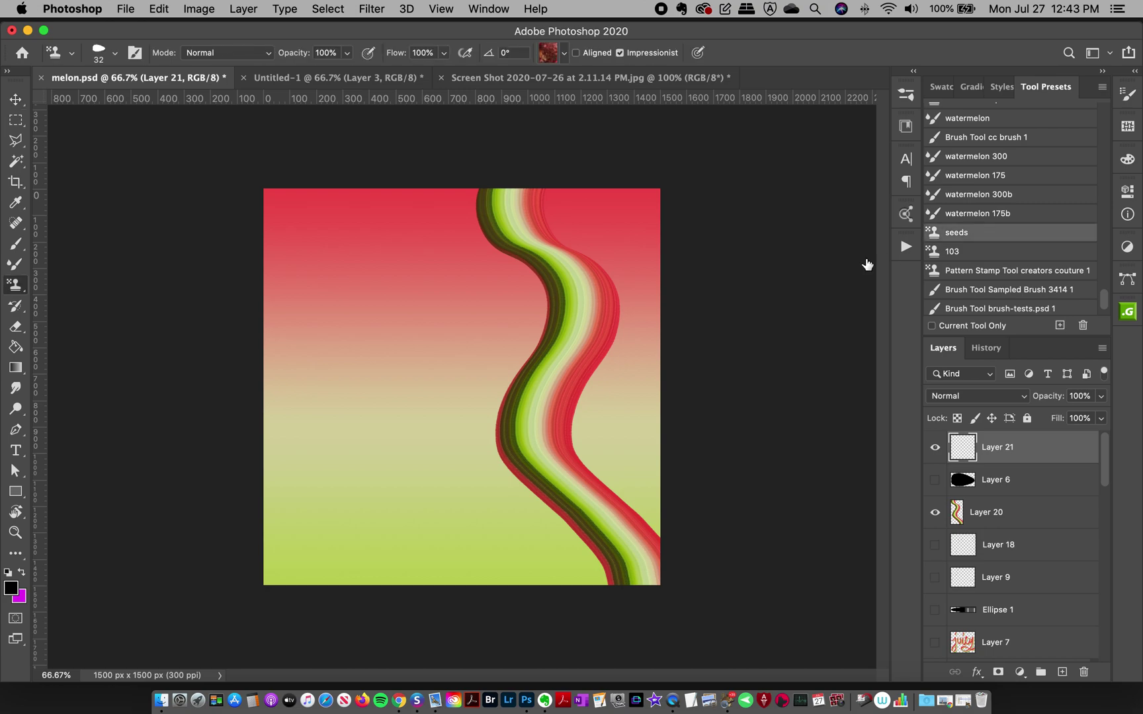
{"action": "left_click", "coordinate": [1127, 94]}
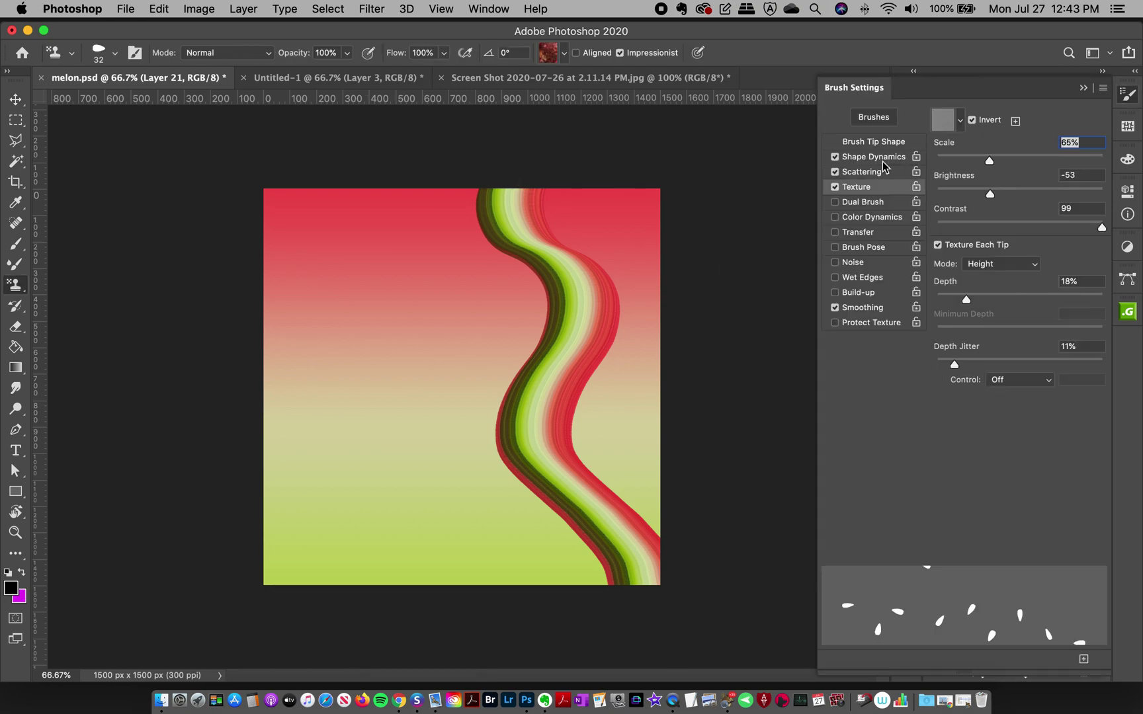
{"action": "left_click", "coordinate": [884, 142]}
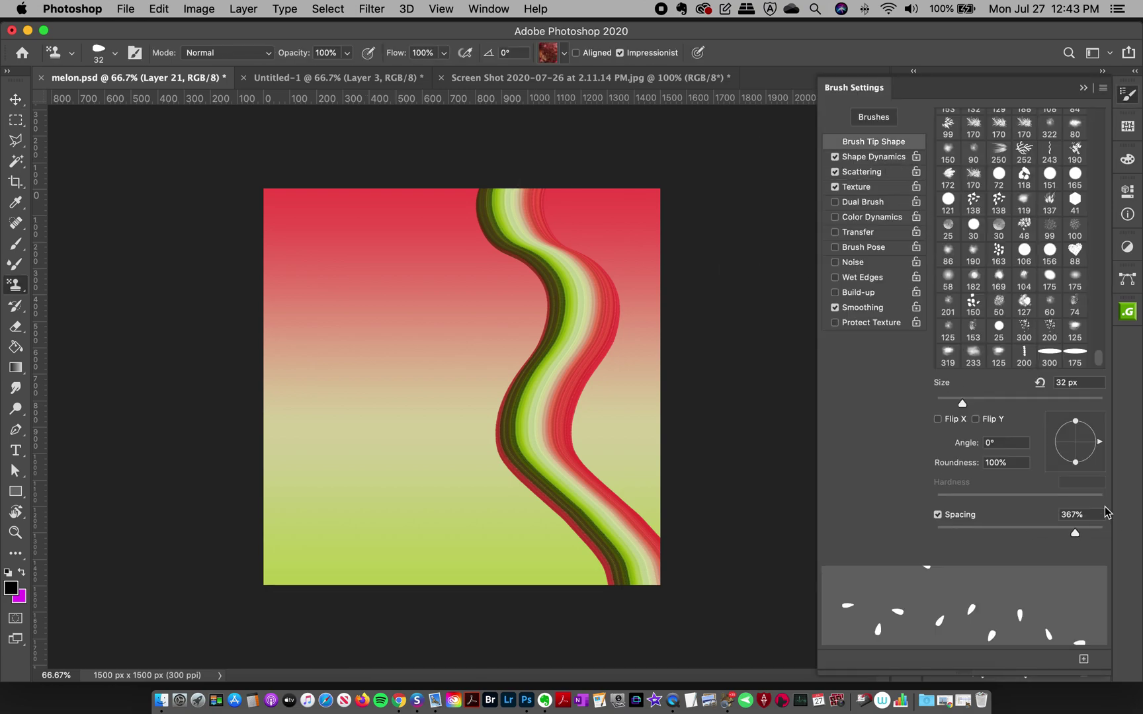
Try a short seeds stroke over the lower-left gradient on Layer 21, undo it, and choose the Pattern Stamp Tool.
{"action": "left_click", "coordinate": [1128, 93]}
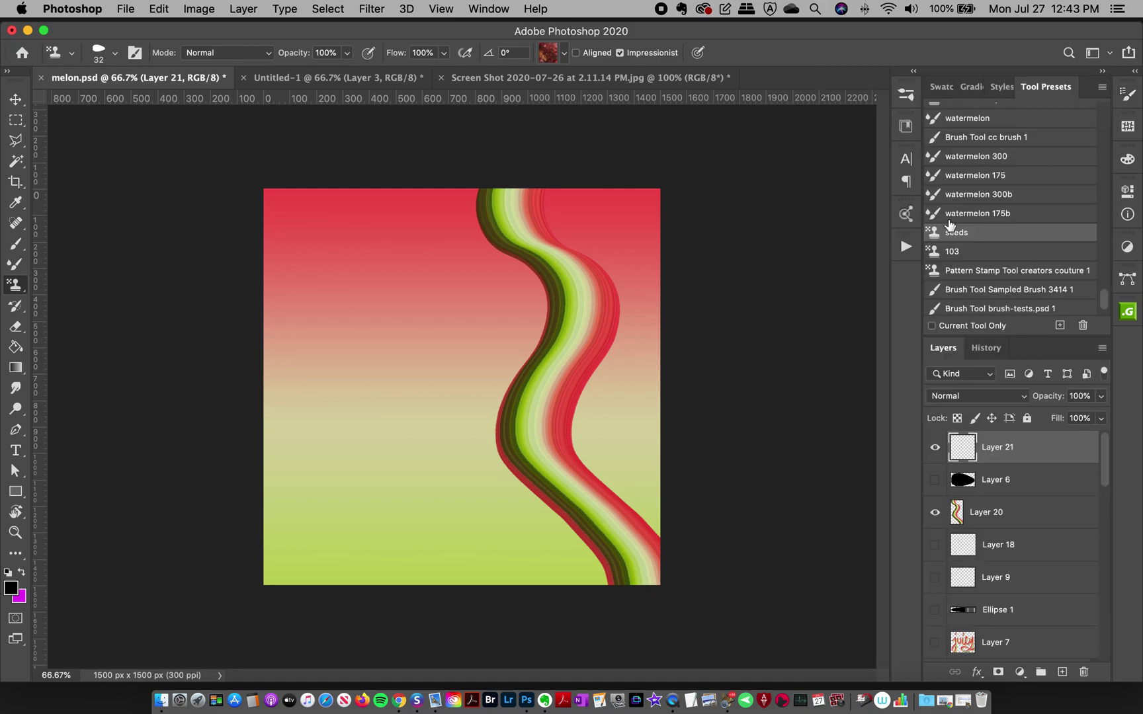
{"action": "left_click_drag", "start_coordinate": [405, 514], "coordinate": [434, 522]}
{"action": "key", "text": "super+z"}
{"action": "right_click", "coordinate": [17, 285]}
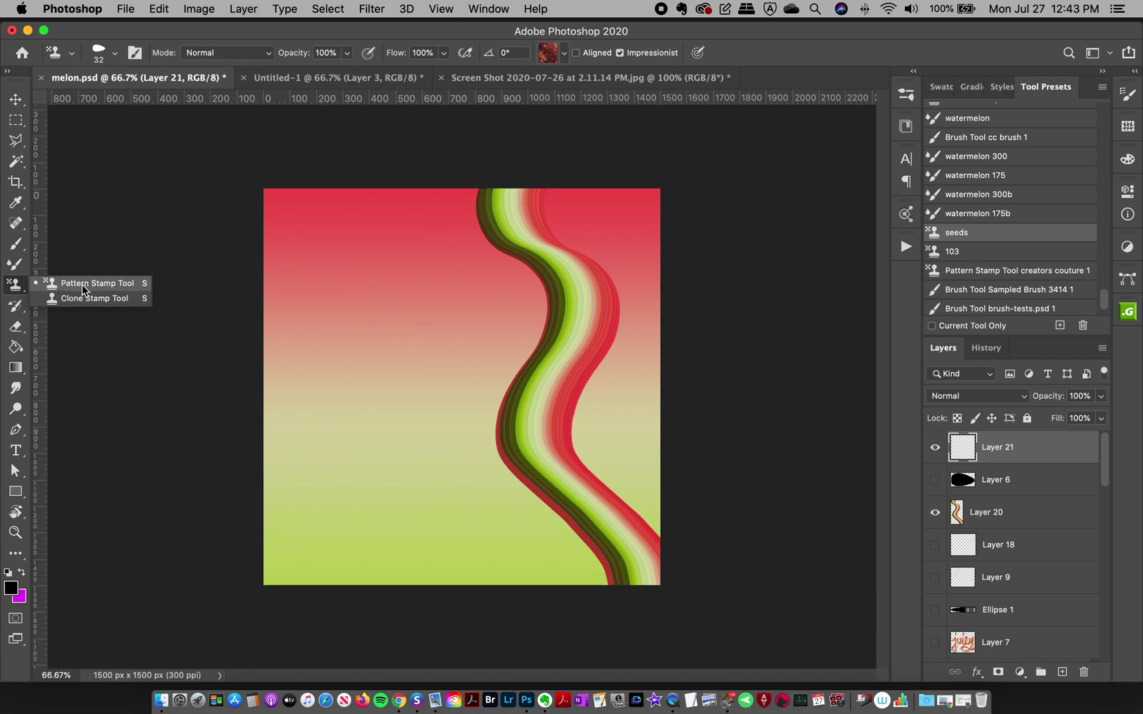
{"action": "left_click", "coordinate": [82, 285]}
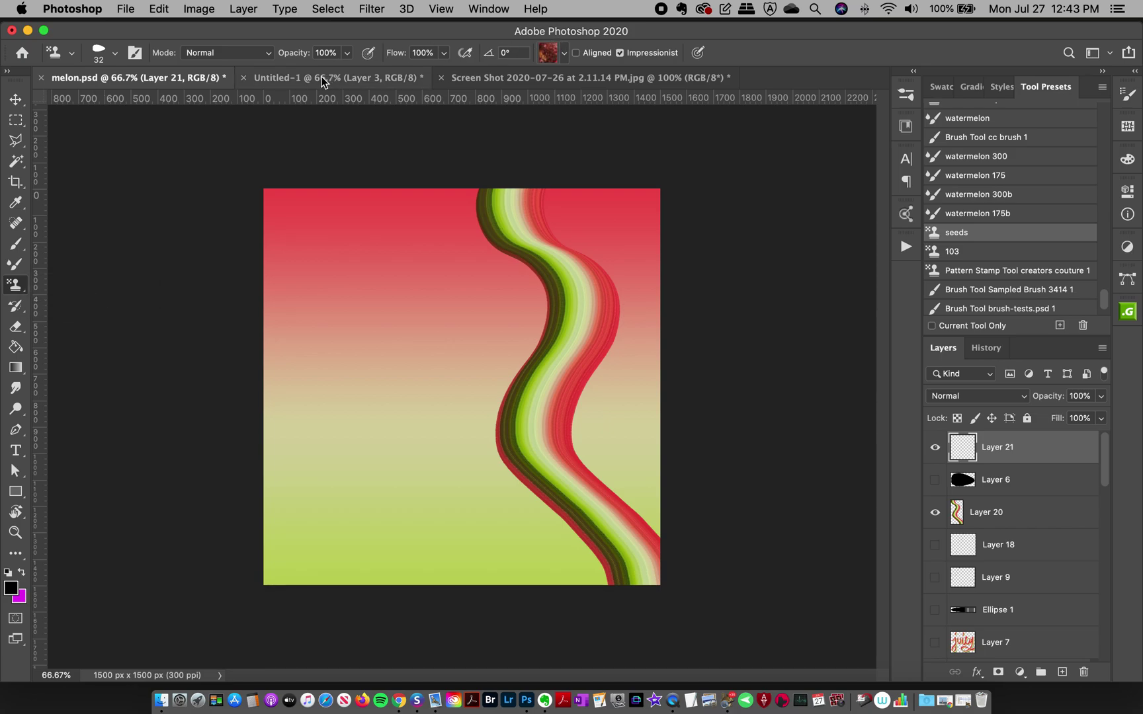
In the watermelon photo, define a pattern from a small rectangular selection inside the middle dark seed, keeping the proposed name.
{"action": "left_click", "coordinate": [494, 79]}
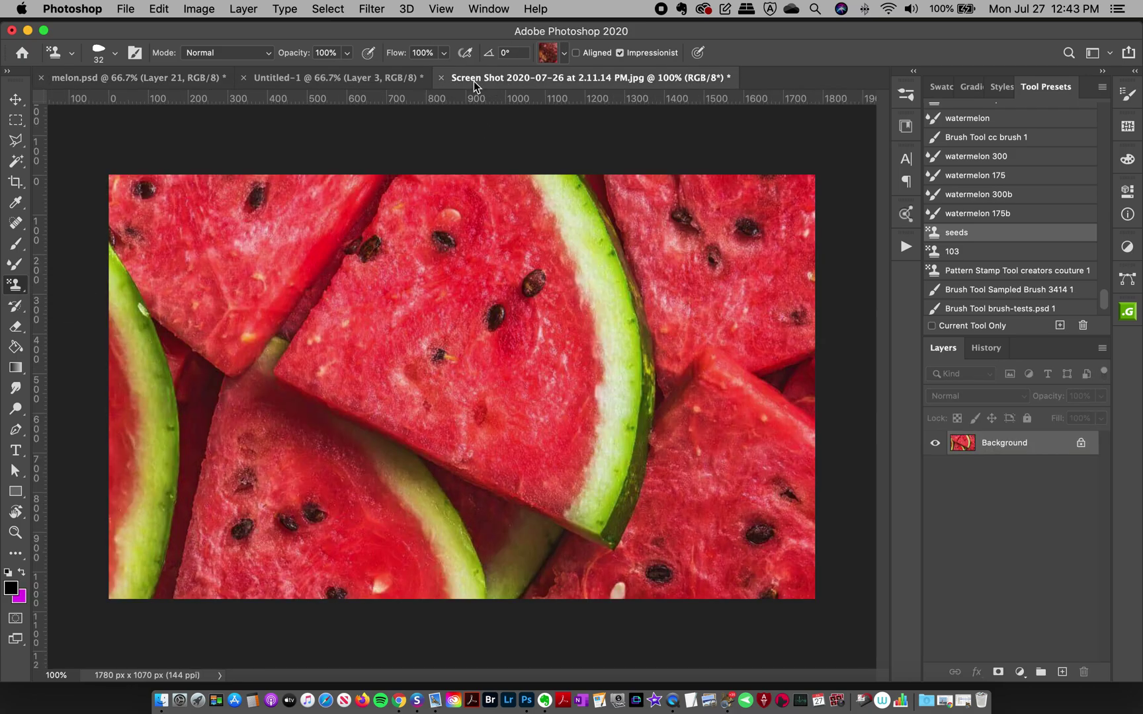
{"action": "left_click", "coordinate": [15, 532]}
{"action": "left_click_drag", "start_coordinate": [510, 294], "coordinate": [558, 302]}
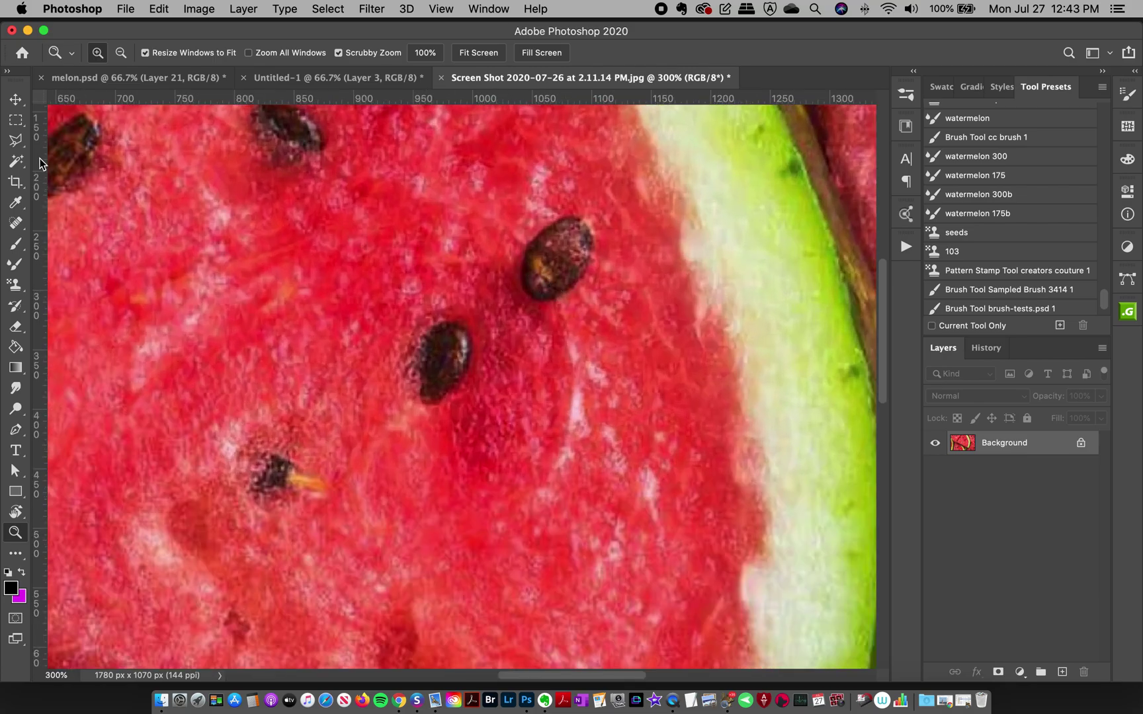
{"action": "left_click", "coordinate": [15, 120]}
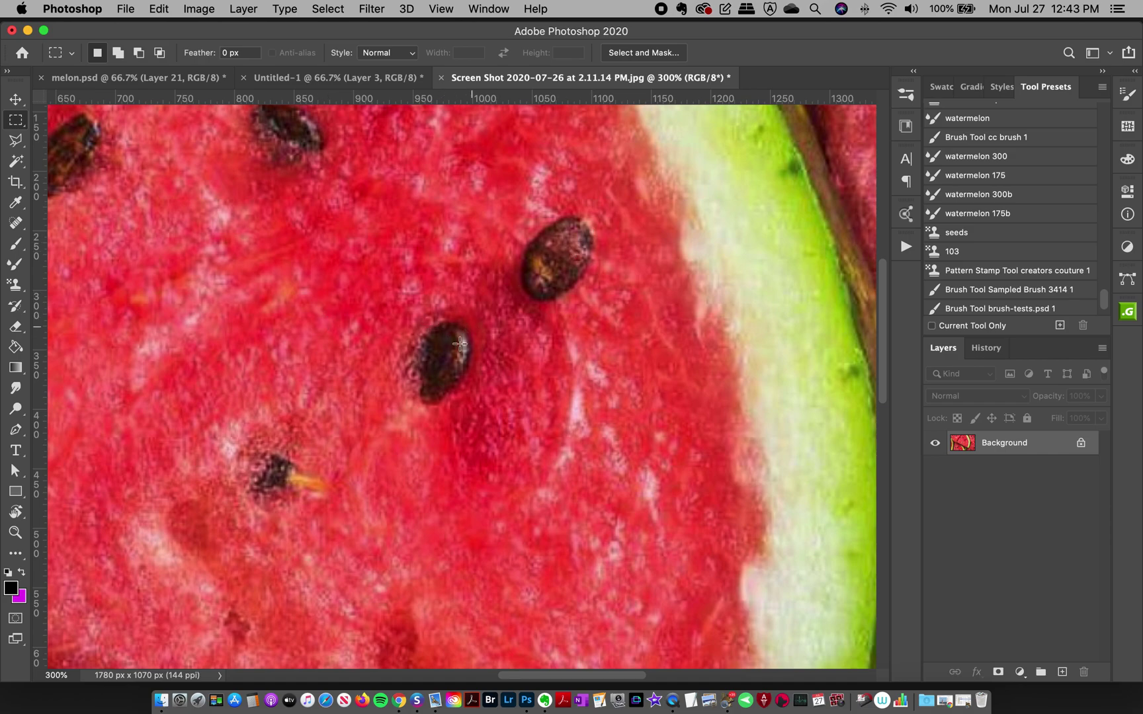
{"action": "left_click_drag", "start_coordinate": [428, 337], "coordinate": [462, 382]}
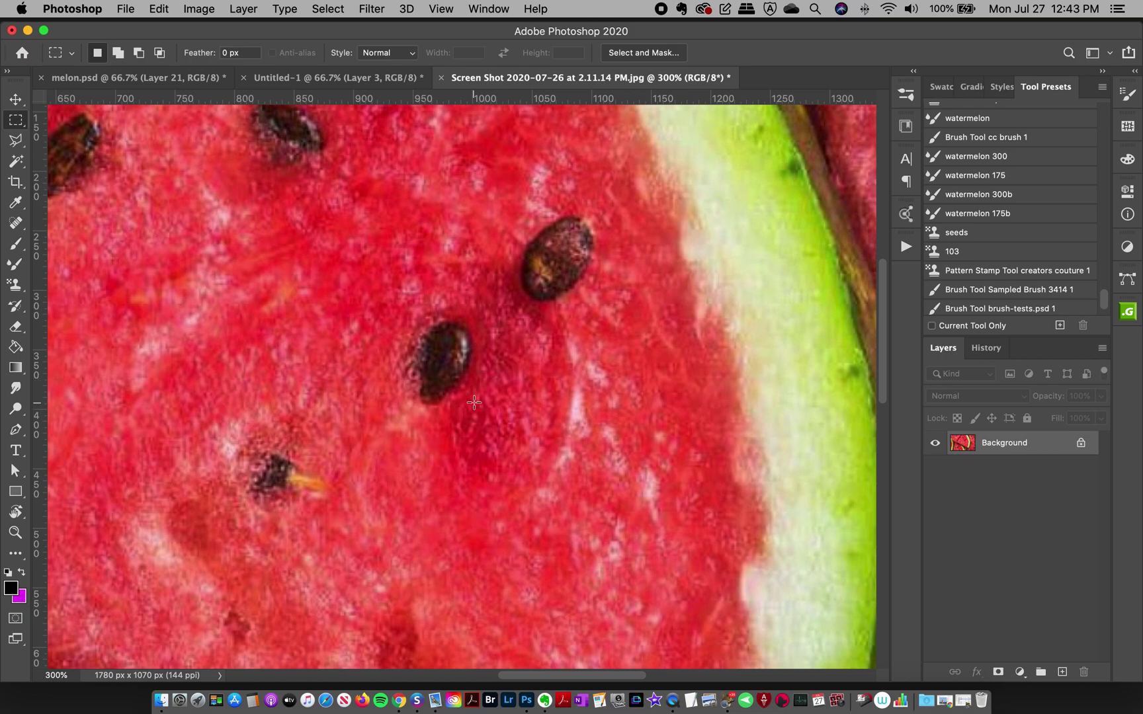
{"action": "left_click", "coordinate": [161, 9]}
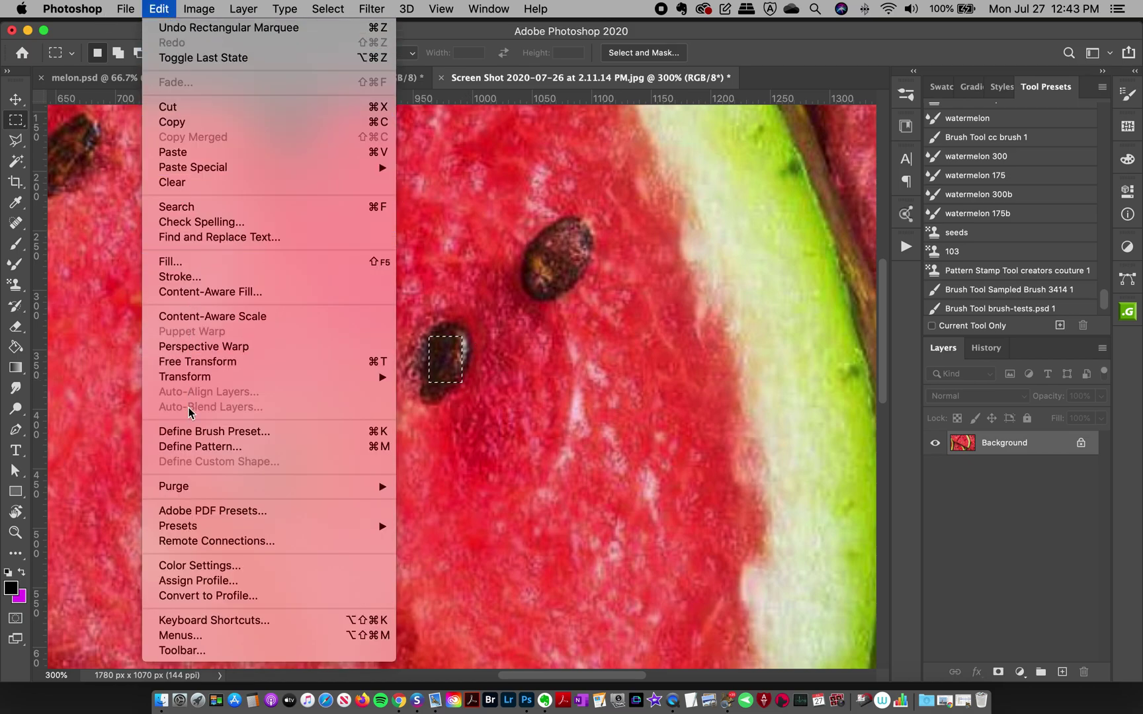
{"action": "left_click", "coordinate": [189, 451]}
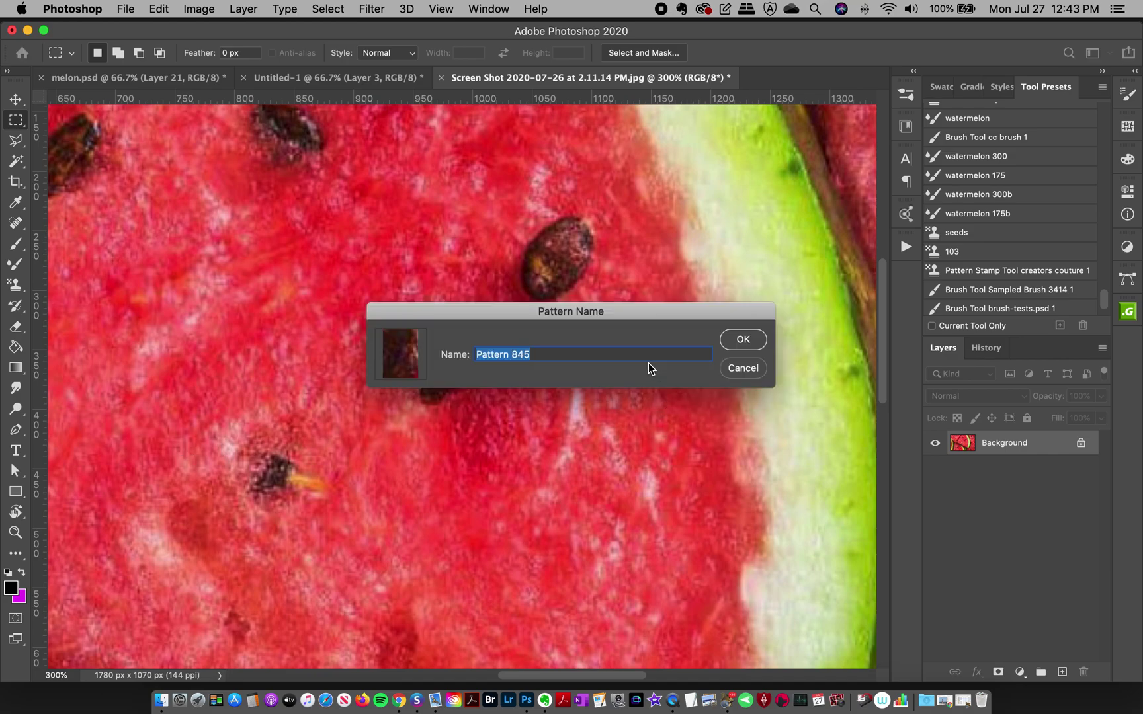
{"action": "left_click", "coordinate": [740, 339]}
{"action": "left_click", "coordinate": [15, 99]}
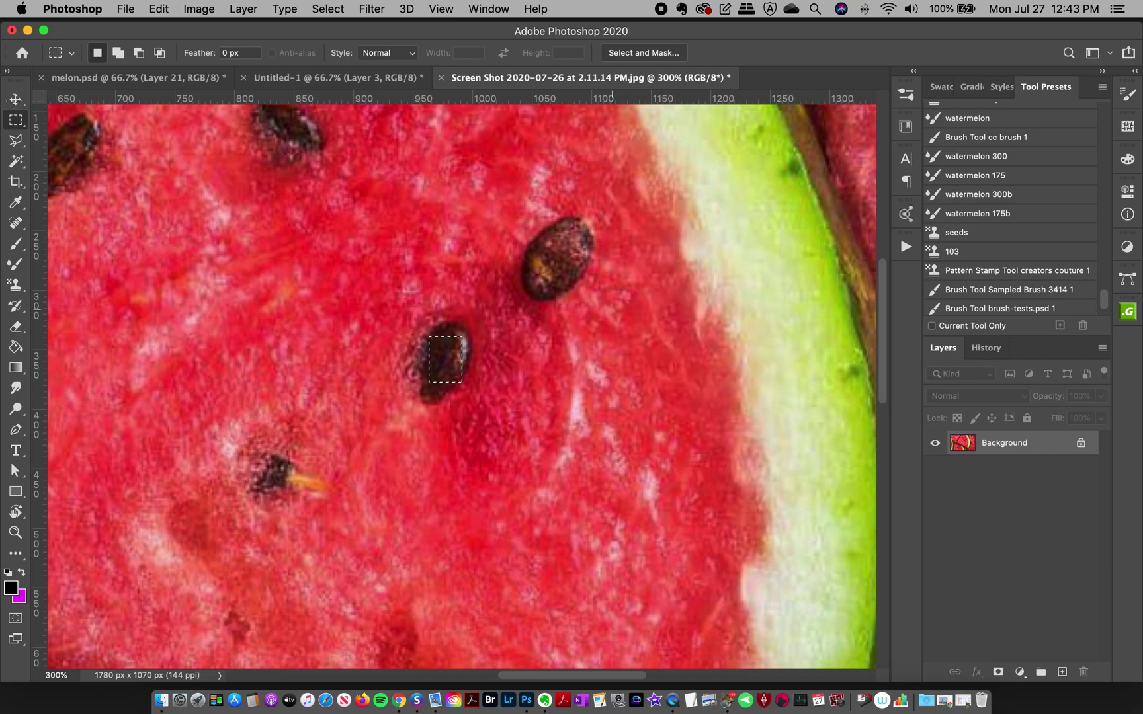
Return to melon.psd, choose the seeds Pattern Stamp preset, and set its pattern to the darkest brown seed texture.
{"action": "left_click", "coordinate": [160, 76]}
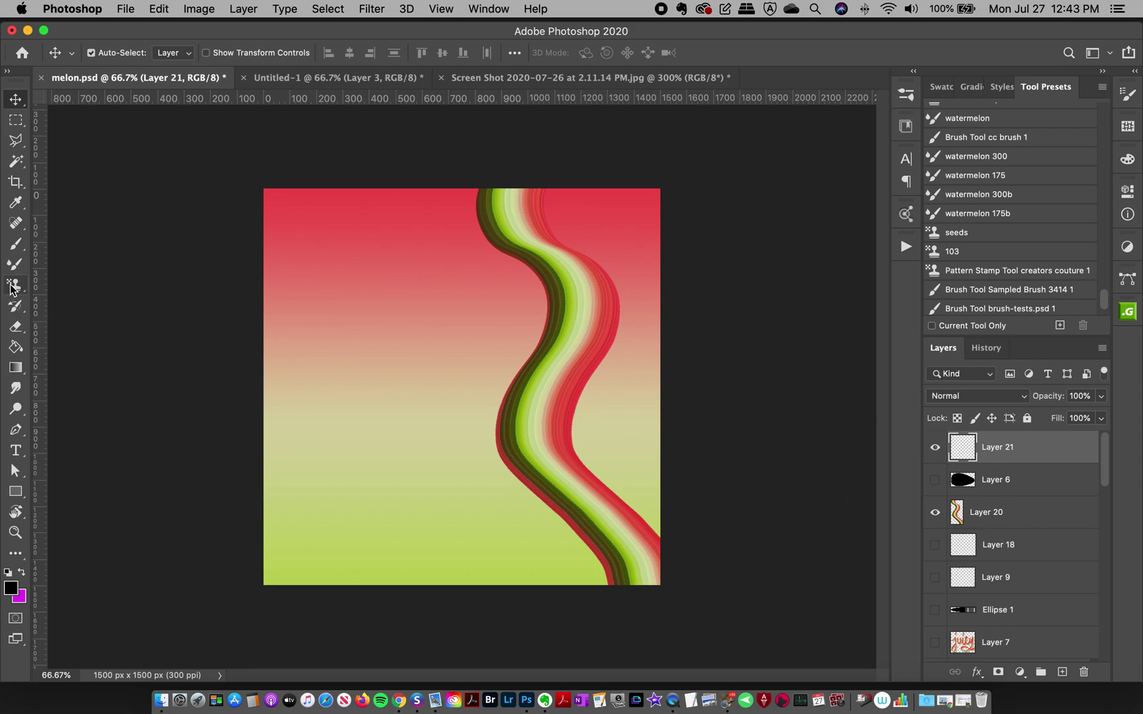
{"action": "left_click_drag", "start_coordinate": [18, 286], "coordinate": [72, 284]}
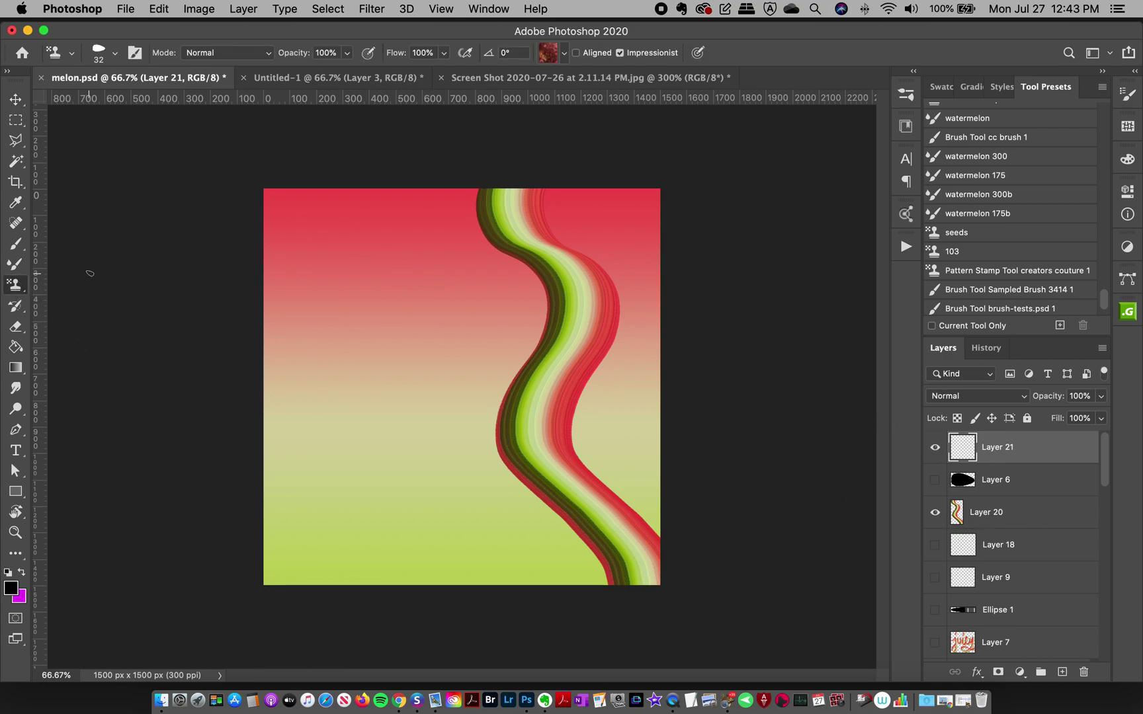
{"action": "left_click", "coordinate": [958, 232]}
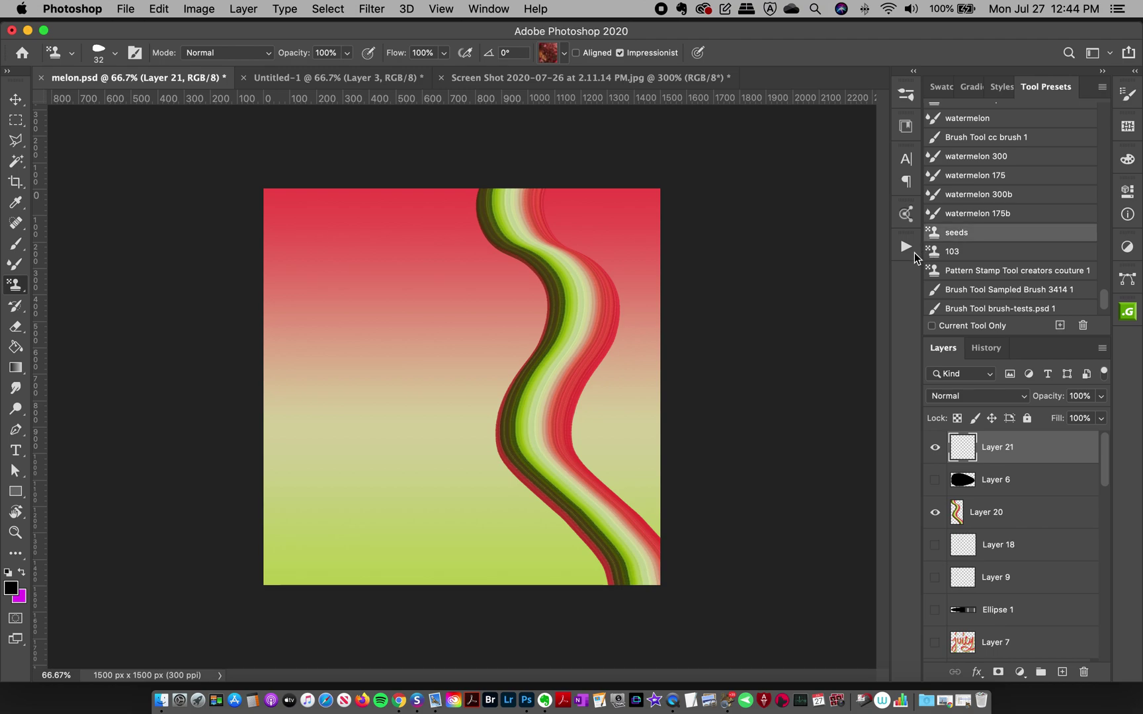
{"action": "left_click", "coordinate": [550, 54]}
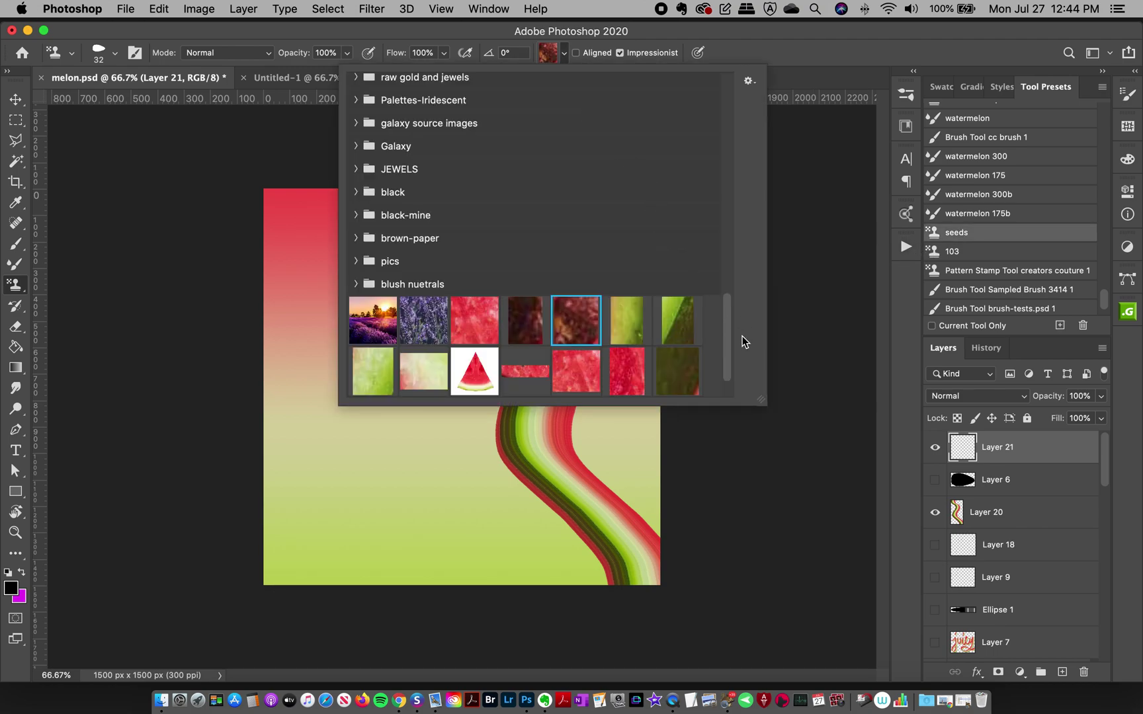
{"action": "scroll", "coordinate": [716, 369], "scroll_direction": "down", "scroll_amount": 2}
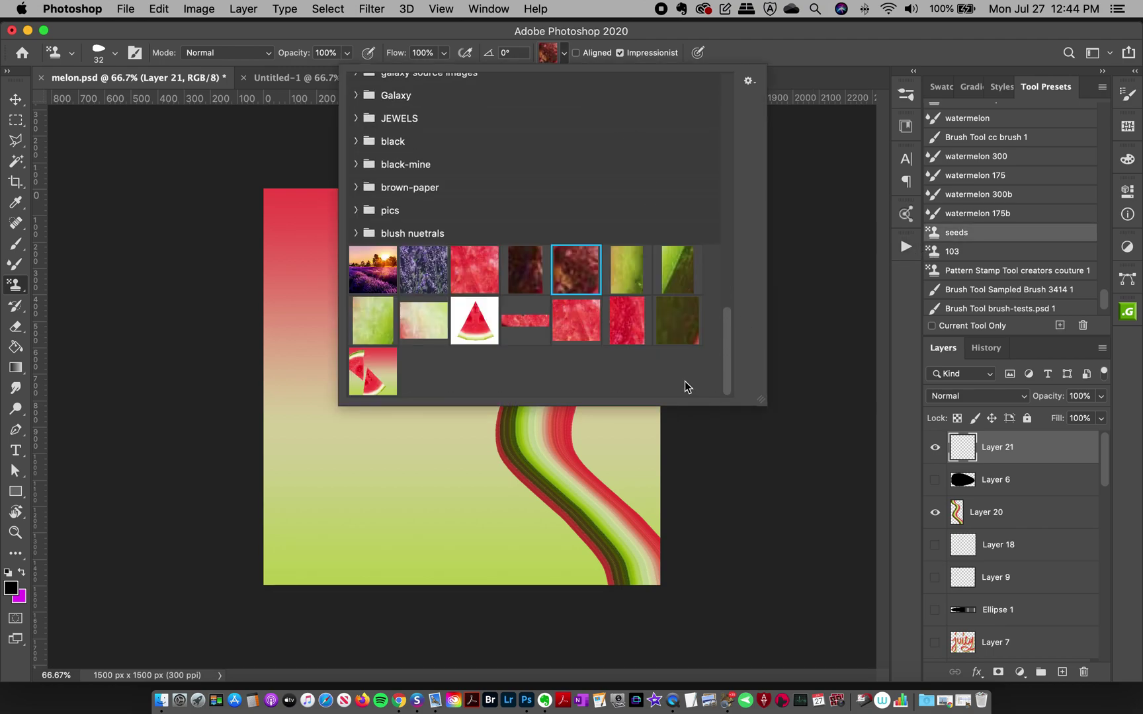
{"action": "left_click", "coordinate": [519, 282]}
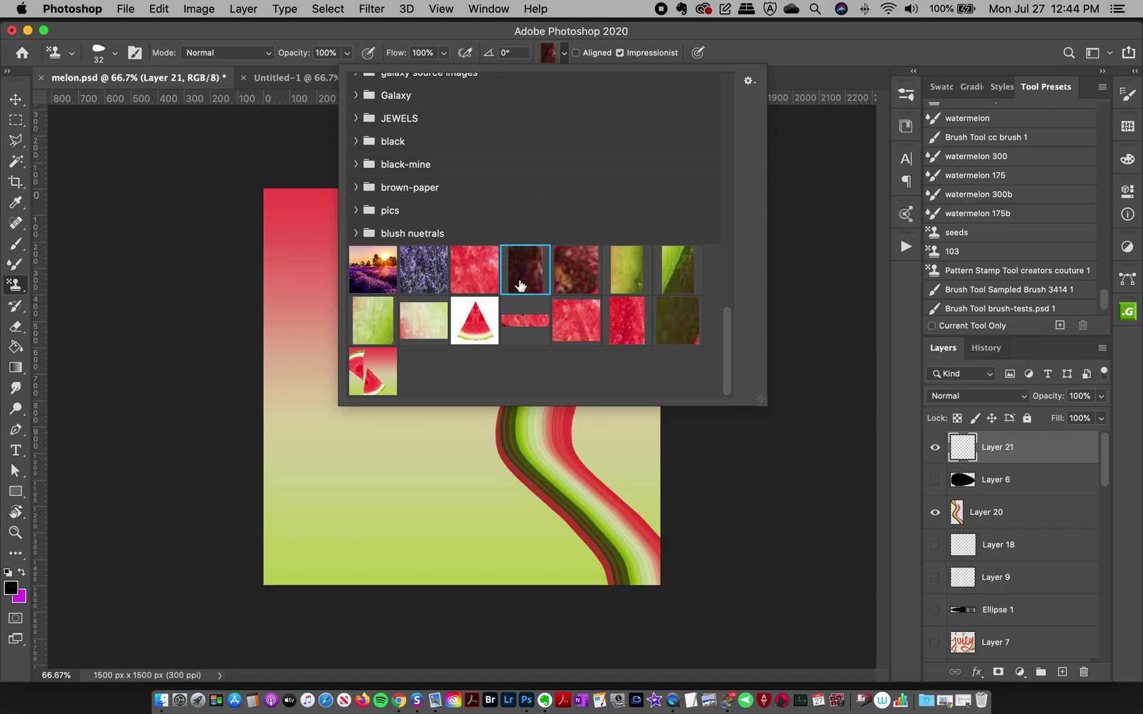
{"action": "left_click", "coordinate": [587, 36]}
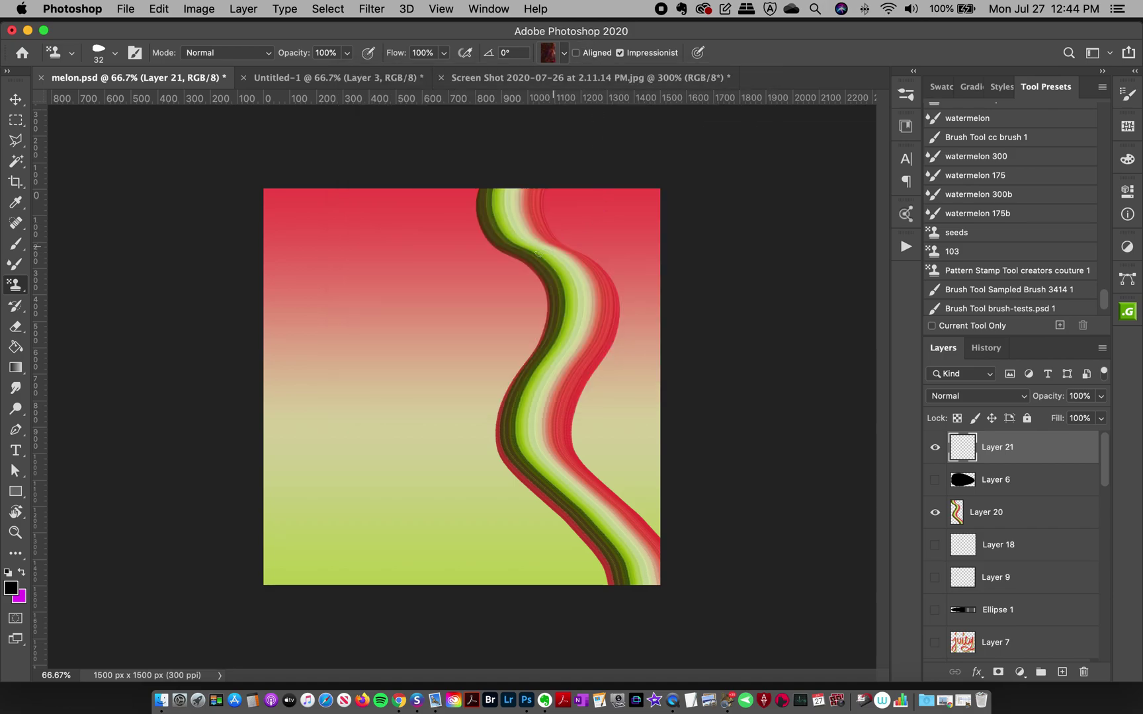
Stamp dark seeds along the upper bend and lower end of the ribbon on Layer 21, undoing the first test strokes.
{"action": "left_click_drag", "start_coordinate": [508, 208], "coordinate": [535, 250]}
{"action": "key", "text": "super+z"}
{"action": "key", "text": "super+z"}
{"action": "key", "text": "super+z"}
{"action": "mouse_move", "coordinate": [559, 233]}
{"action": "left_mouse_down"}
{"action": "mouse_move", "coordinate": [575, 257]}
{"action": "mouse_move", "coordinate": [556, 357]}
{"action": "left_mouse_up"}
{"action": "left_click_drag", "start_coordinate": [595, 519], "coordinate": [625, 610]}
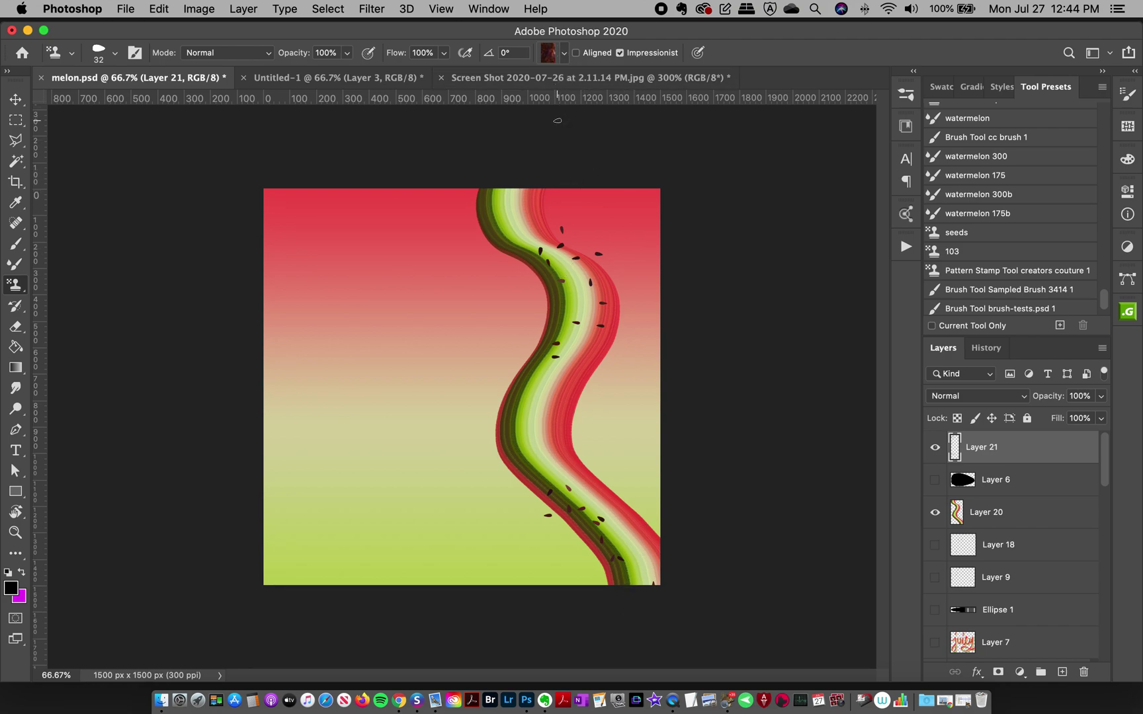
{"action": "left_click", "coordinate": [549, 56]}
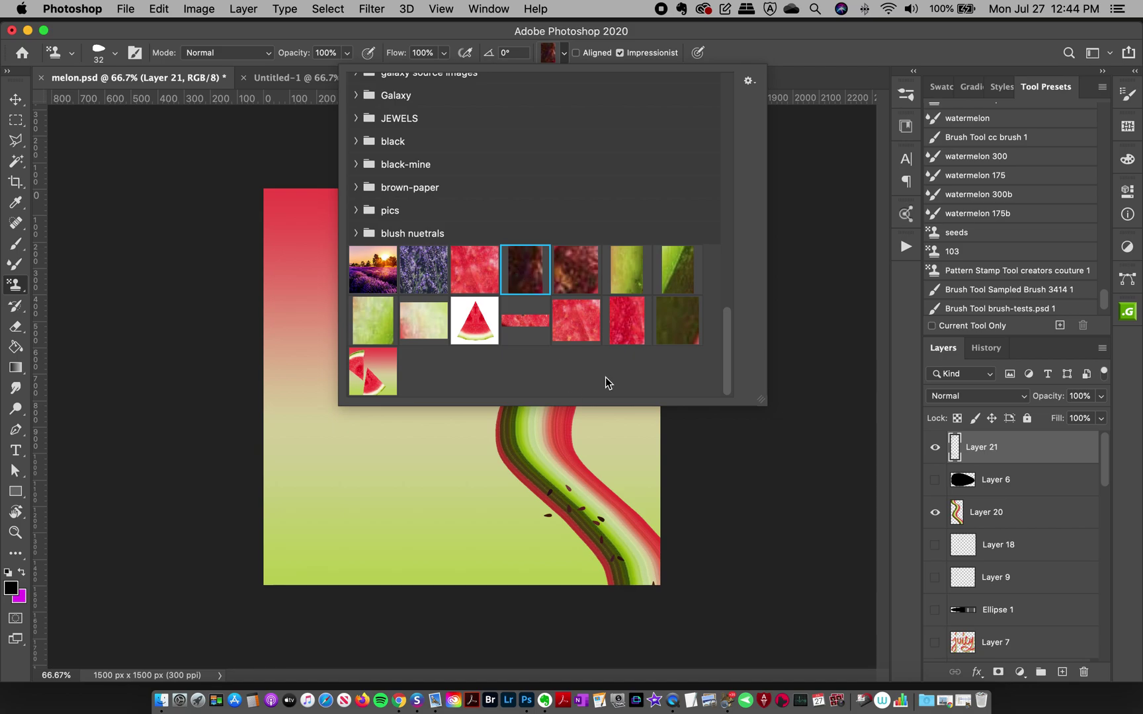
{"action": "left_click", "coordinate": [679, 42]}
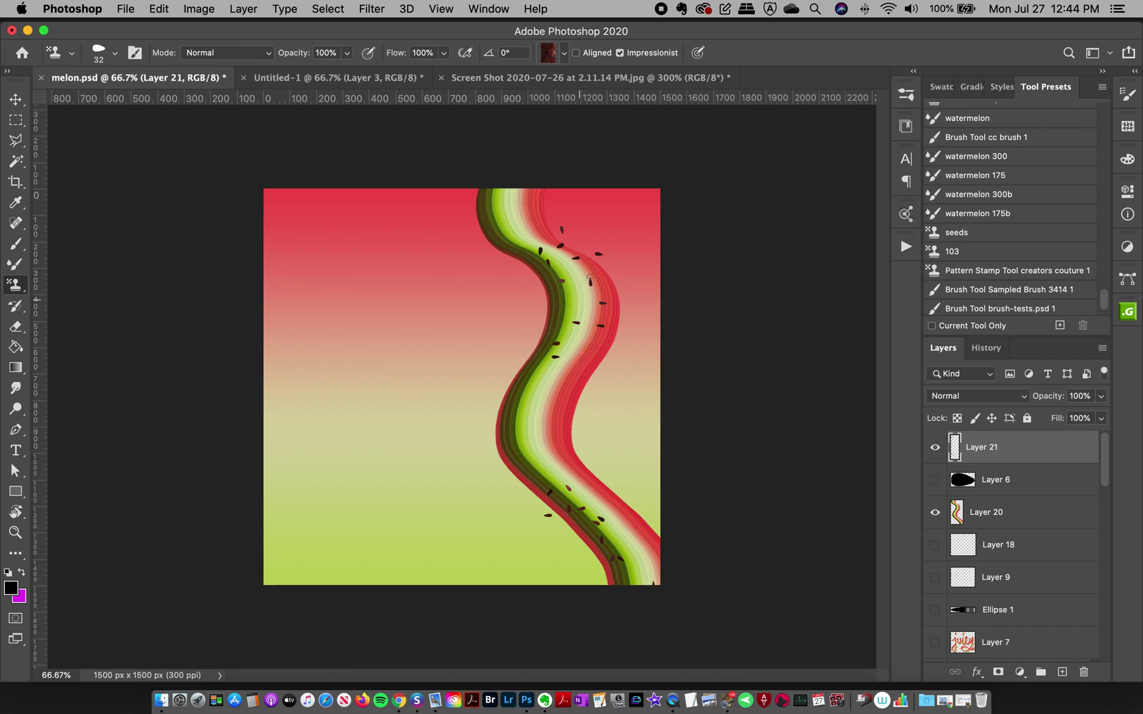
In the watermelon photo, define a pattern from a roughly square selection of red flesh beside the middle seed, keeping the proposed name.
{"action": "left_click", "coordinate": [517, 84]}
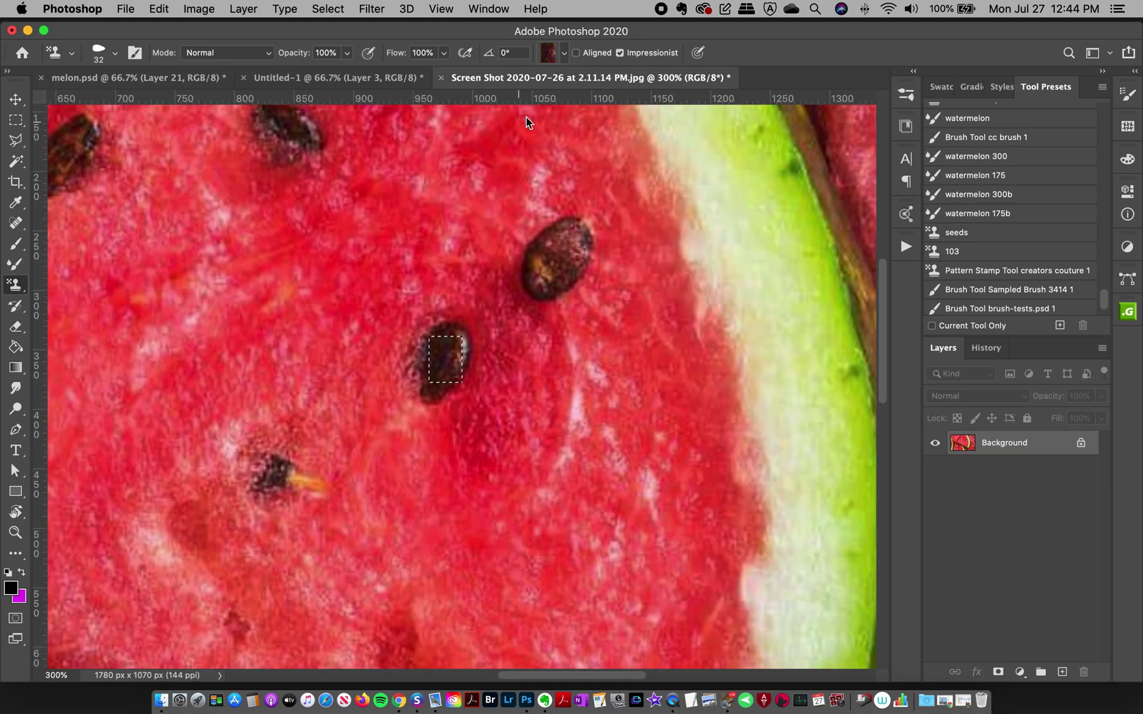
{"action": "left_click", "coordinate": [15, 119]}
{"action": "left_click_drag", "start_coordinate": [228, 275], "coordinate": [392, 434]}
{"action": "left_click", "coordinate": [159, 10]}
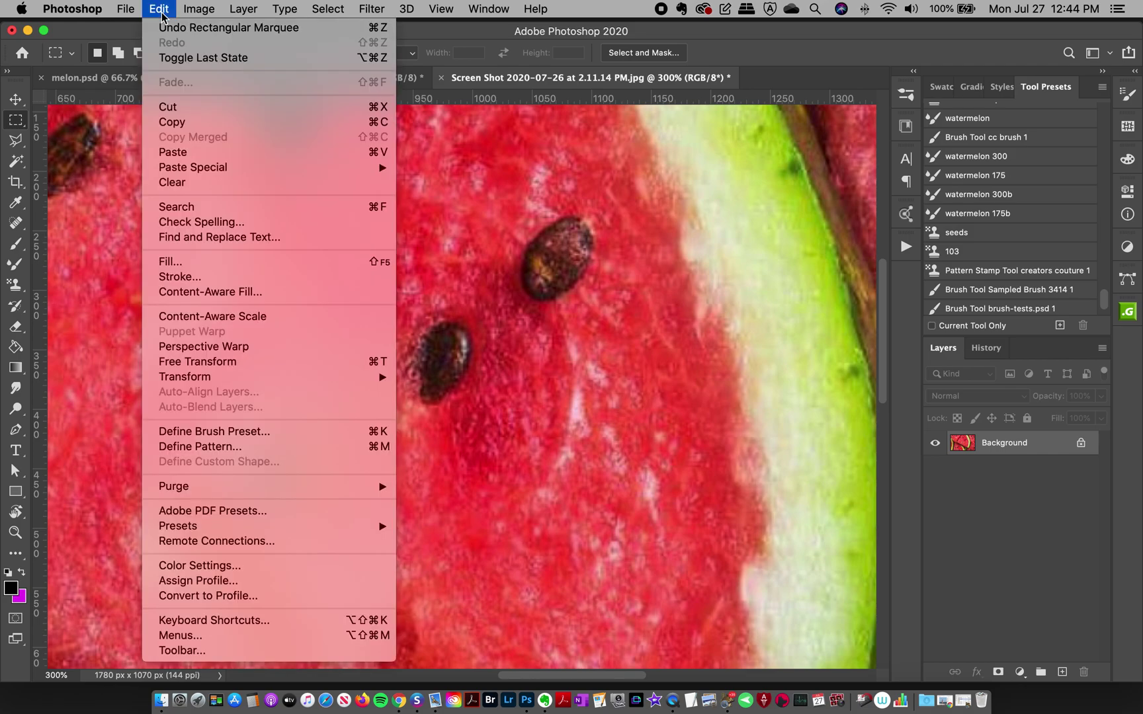
{"action": "left_click", "coordinate": [213, 447]}
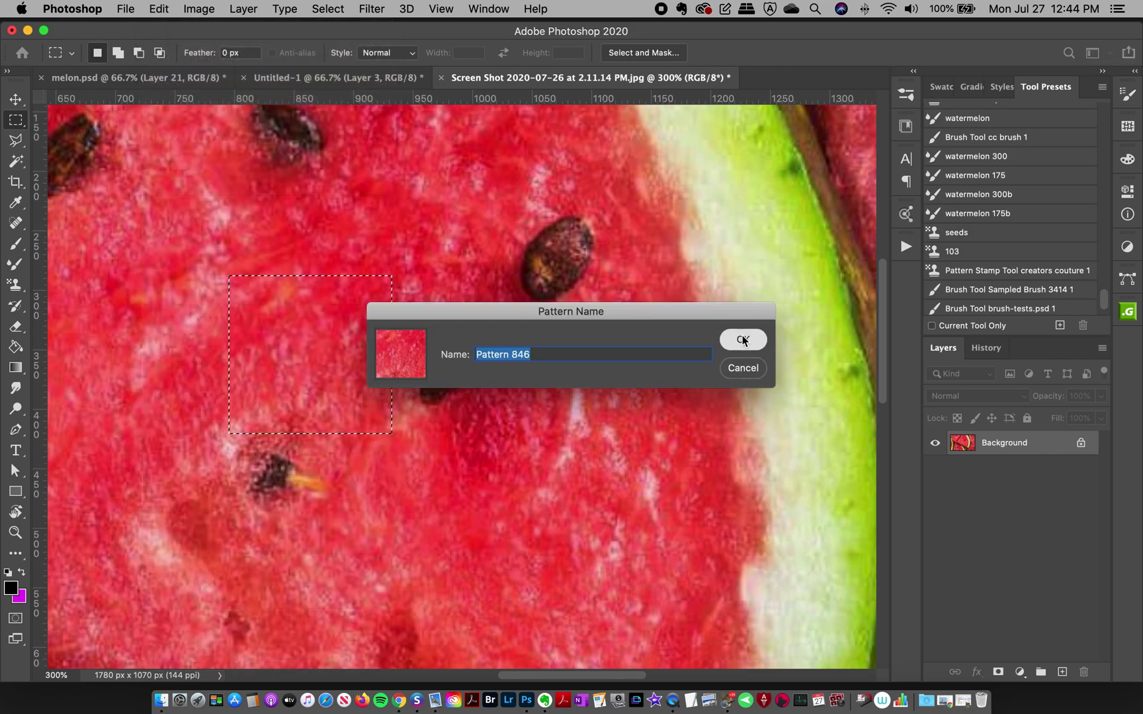
{"action": "left_click", "coordinate": [742, 338]}
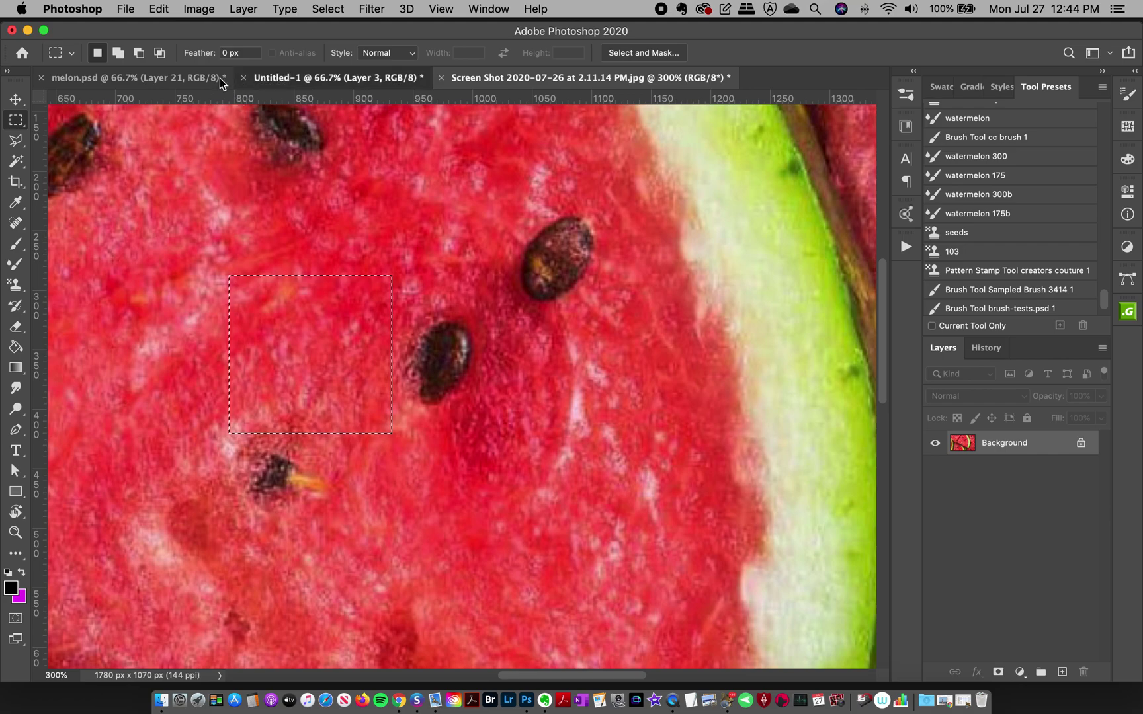
Add a new layer above Layer 21 in melon.psd, and set the Pattern Stamp Tool to the new red flesh pattern.
{"action": "left_click", "coordinate": [170, 80]}
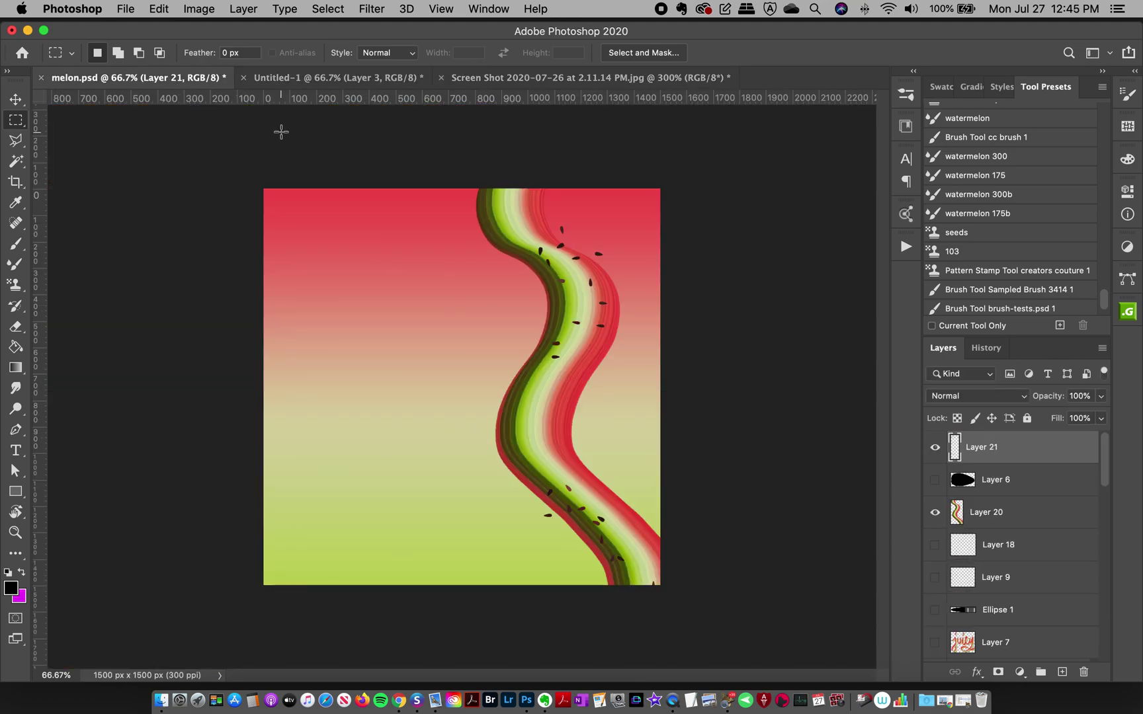
{"action": "left_click", "coordinate": [1061, 671]}
{"action": "key", "text": "s"}
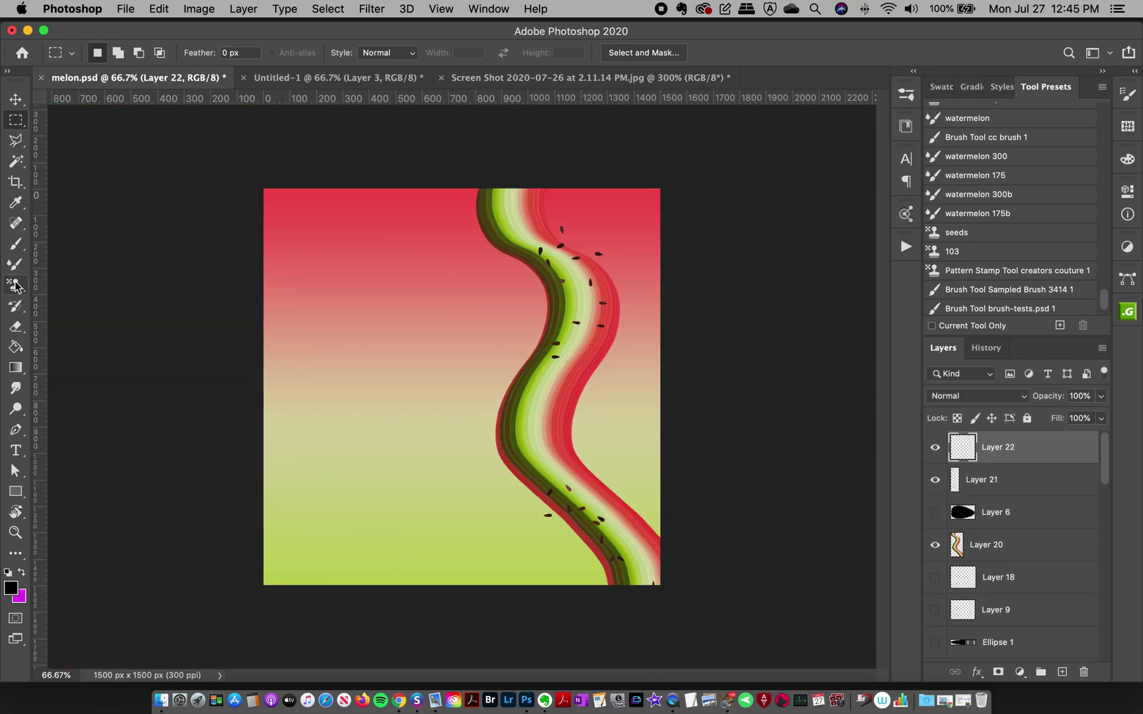
{"action": "left_click", "coordinate": [548, 52]}
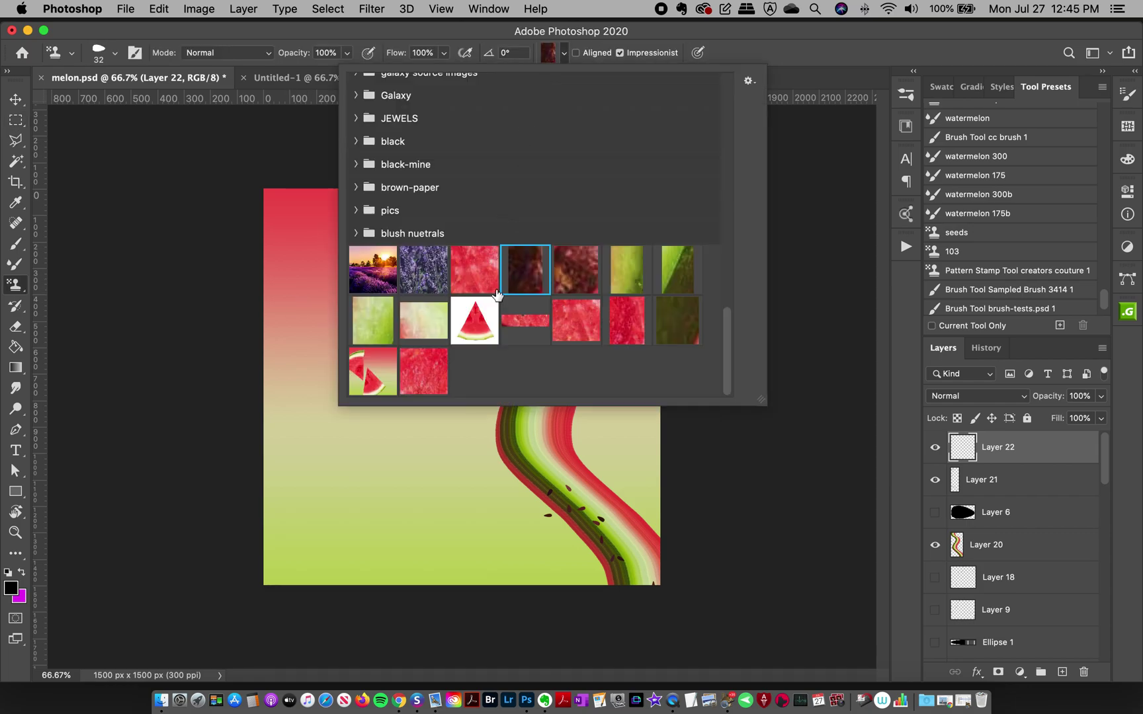
{"action": "left_click", "coordinate": [475, 281]}
{"action": "left_click", "coordinate": [415, 380]}
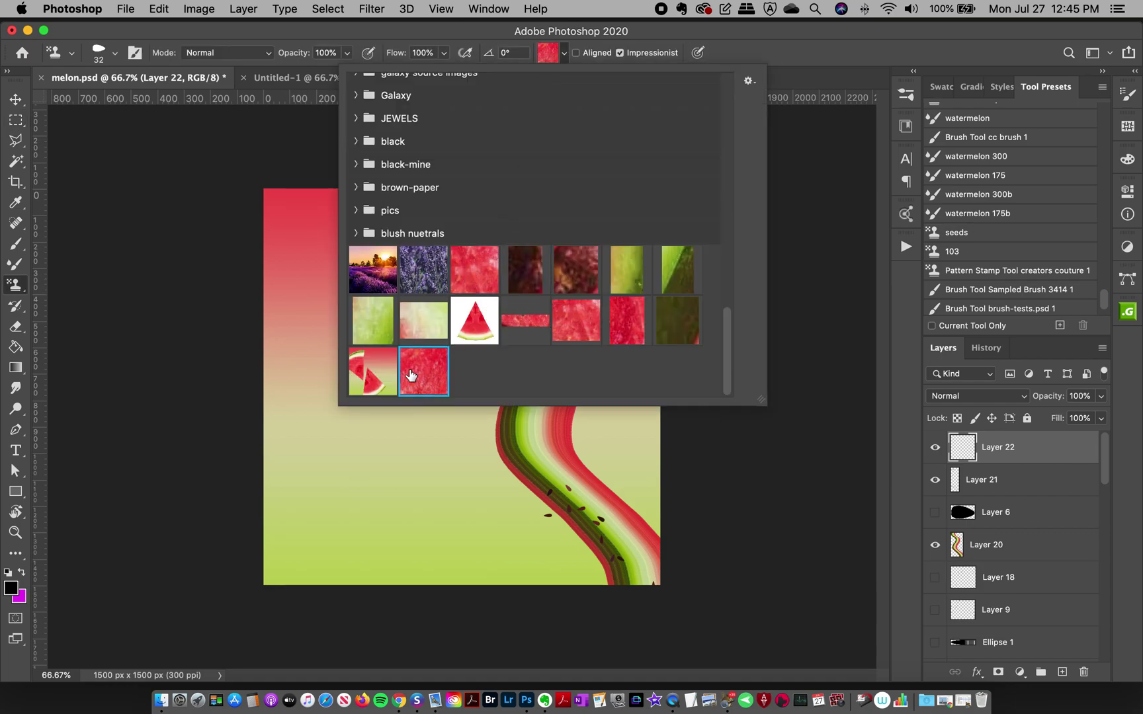
{"action": "left_click", "coordinate": [667, 32]}
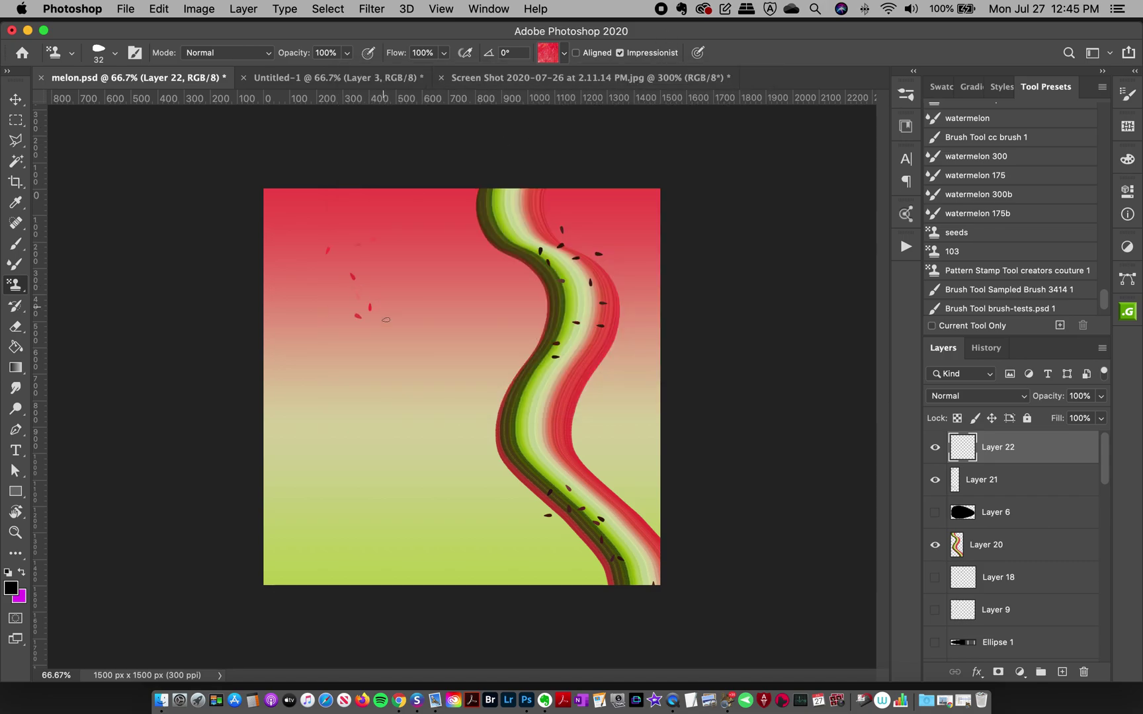
Try stamping red flesh-textured seeds over the gradient beside the ribbon, and undo those strokes.
{"action": "left_click_drag", "start_coordinate": [353, 402], "coordinate": [410, 460]}
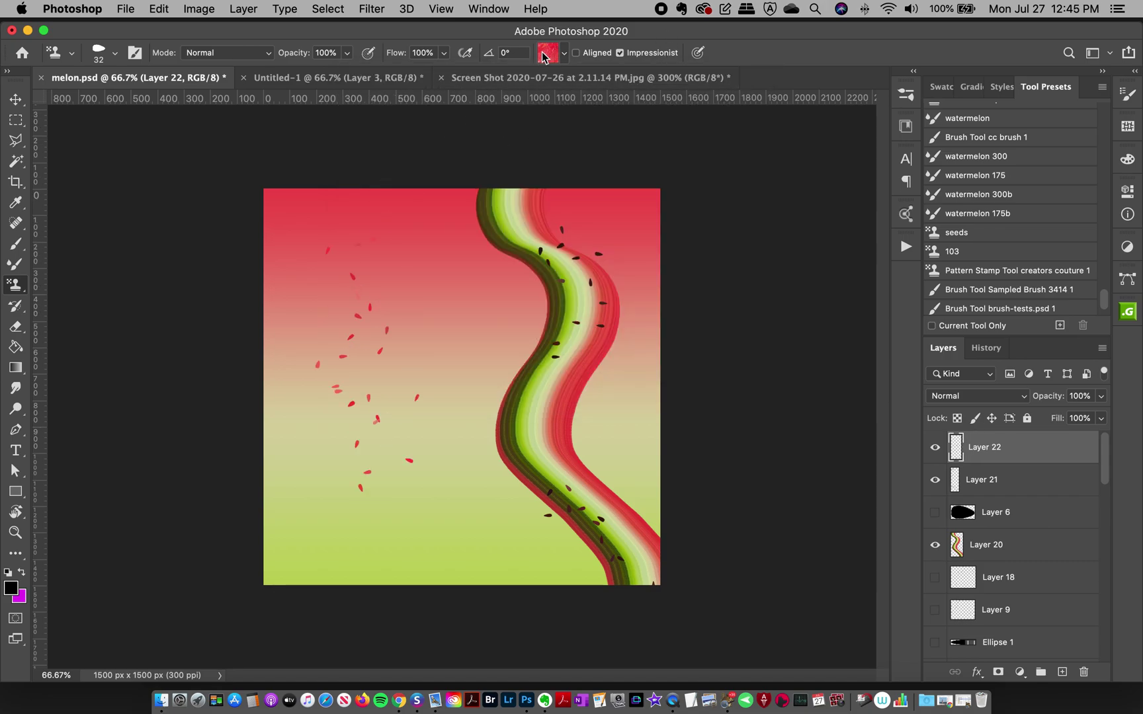
{"action": "left_click_drag", "start_coordinate": [424, 361], "coordinate": [416, 463]}
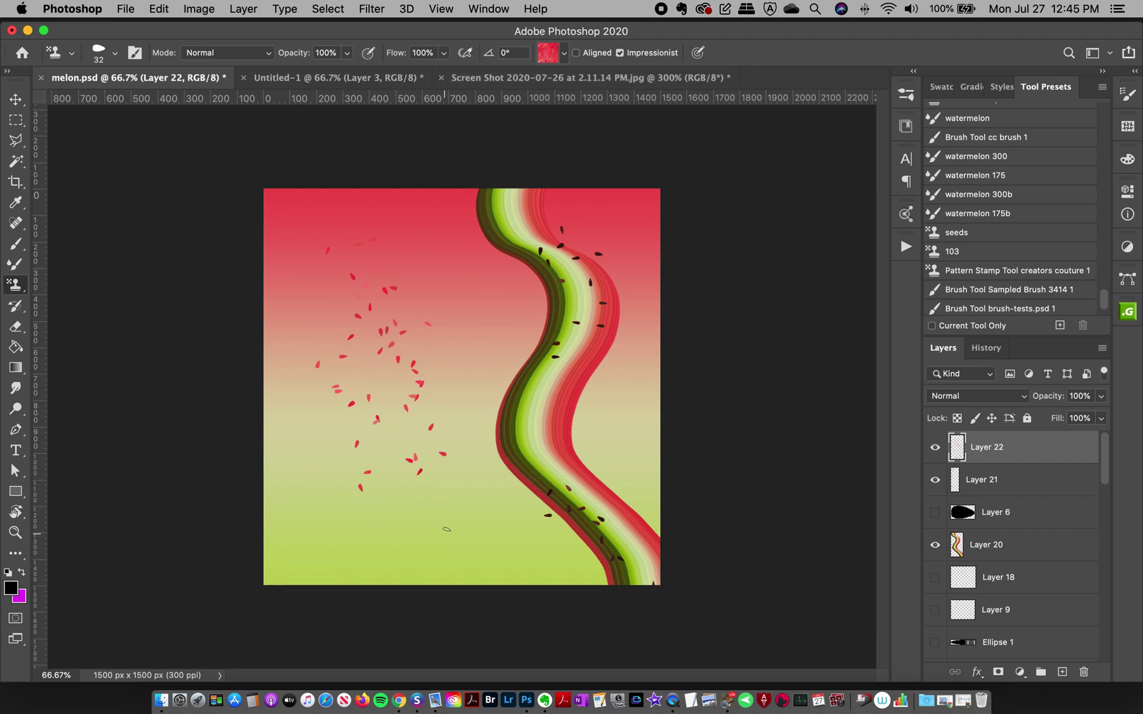
{"action": "key", "text": "super+z"}
{"action": "key", "text": "super+z"}
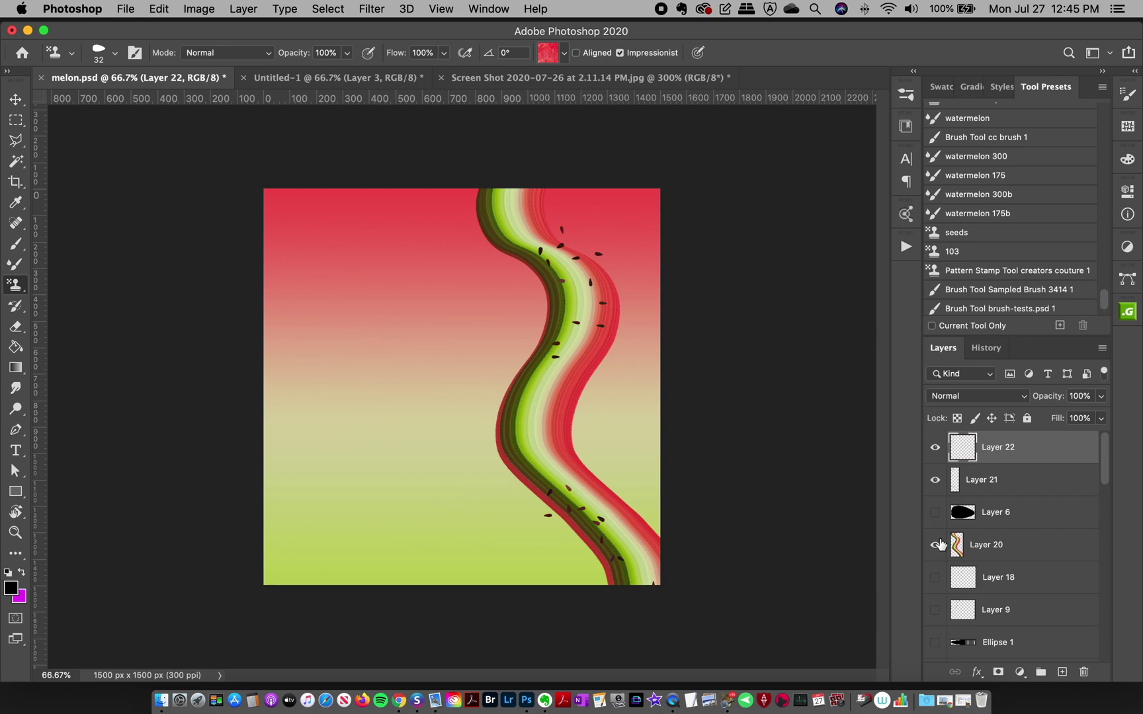
Revert the artwork to its opening melon.psd history snapshot.
{"action": "left_click", "coordinate": [934, 544]}
{"action": "mouse_move", "coordinate": [1104, 477]}
{"action": "left_mouse_down"}
{"action": "mouse_move", "coordinate": [1081, 545]}
{"action": "mouse_move", "coordinate": [1105, 522]}
{"action": "mouse_move", "coordinate": [1099, 356]}
{"action": "left_mouse_up"}
{"action": "left_click", "coordinate": [985, 348]}
{"action": "left_click", "coordinate": [990, 381]}
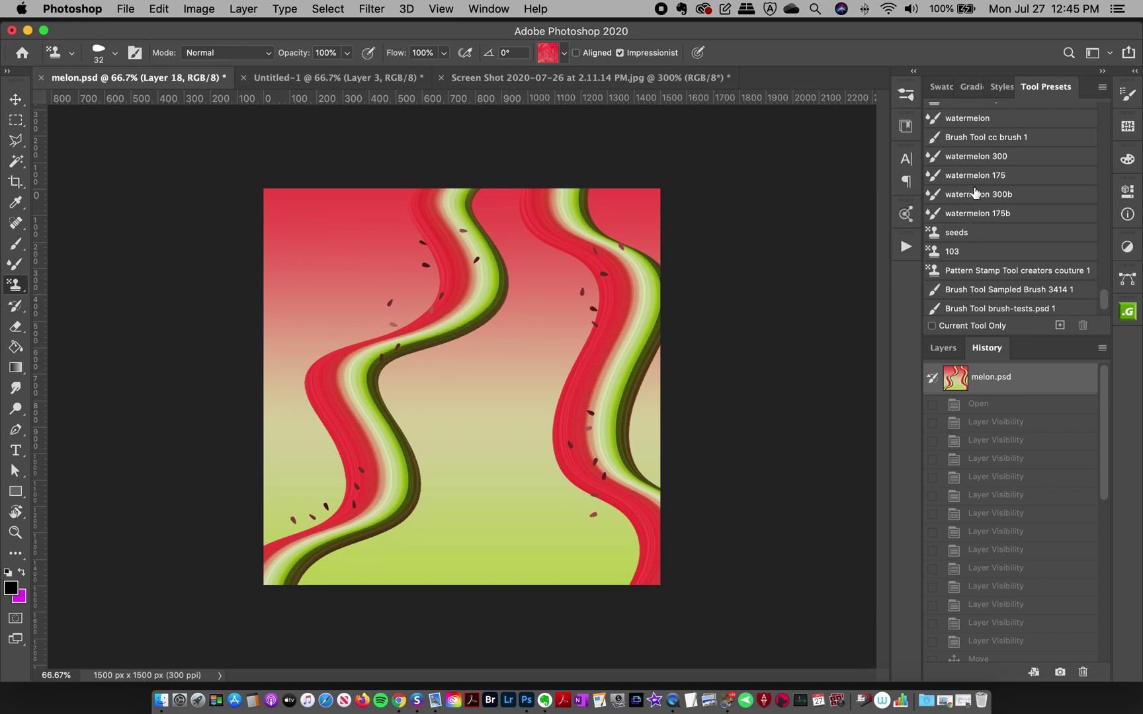
Choose the watermelon 300 Mixer Brush preset, switch to the Move tool, and show the watermelon photo.
{"action": "left_click", "coordinate": [976, 157]}
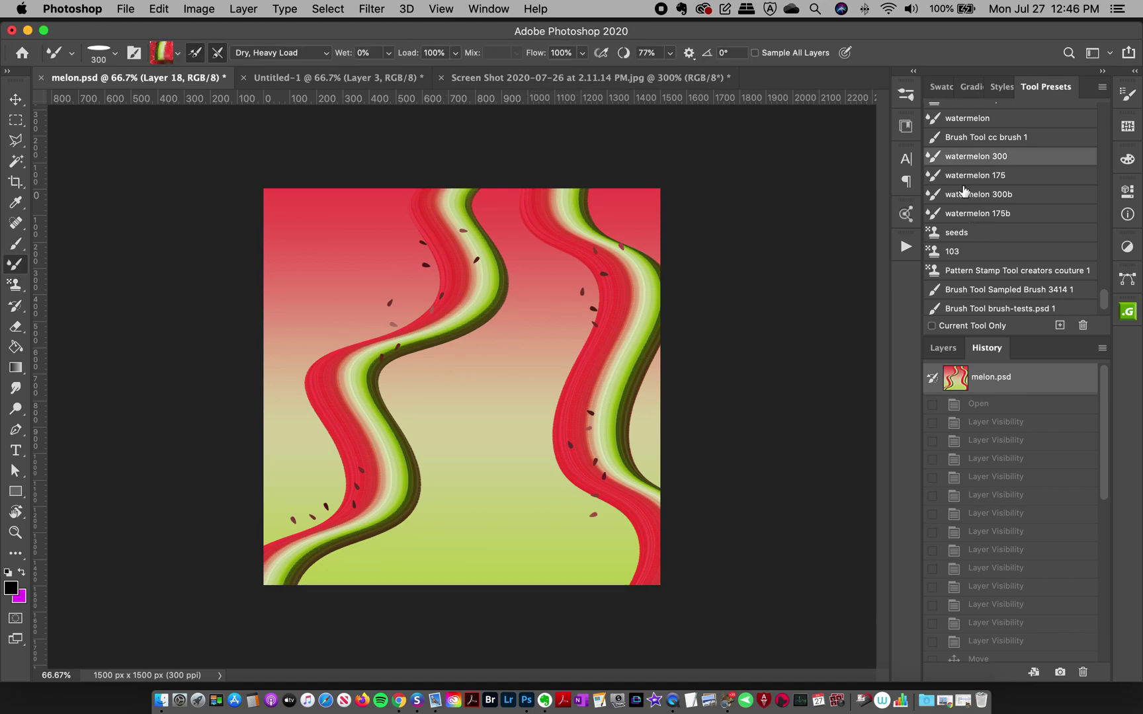
{"action": "left_click", "coordinate": [15, 99]}
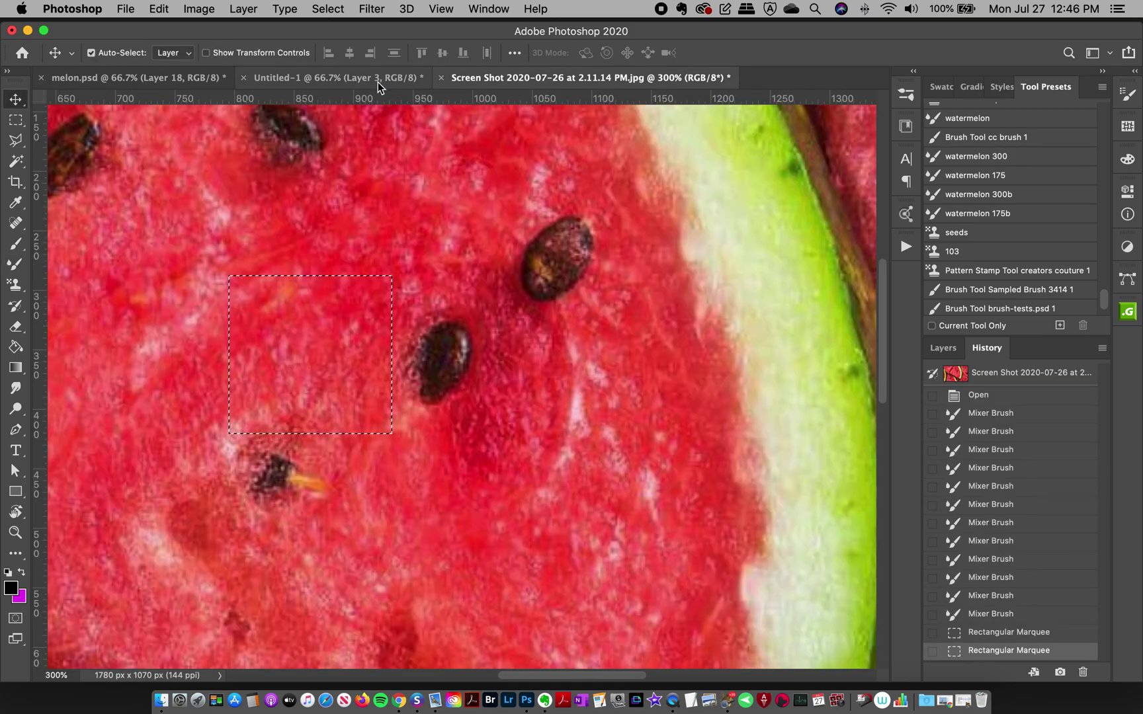
Show the whole watermelon photo and clear its rectangular selection.
{"action": "key", "text": "super+0"}
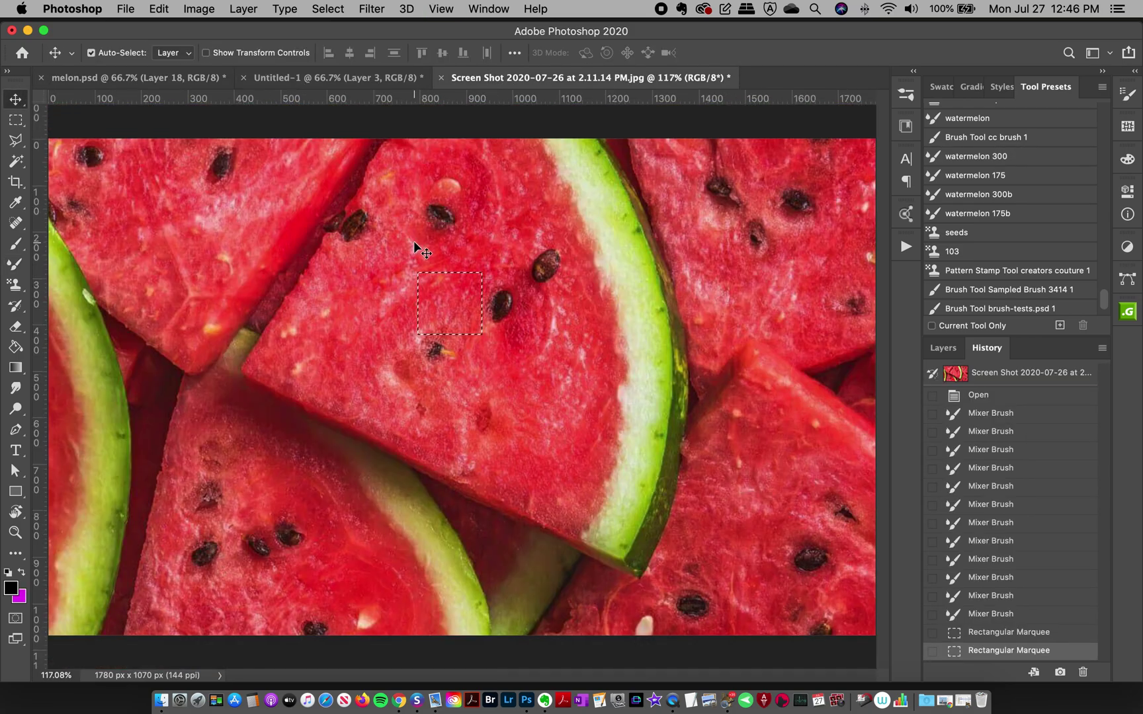
{"action": "left_click", "coordinate": [946, 351]}
{"action": "key", "text": "super+d"}
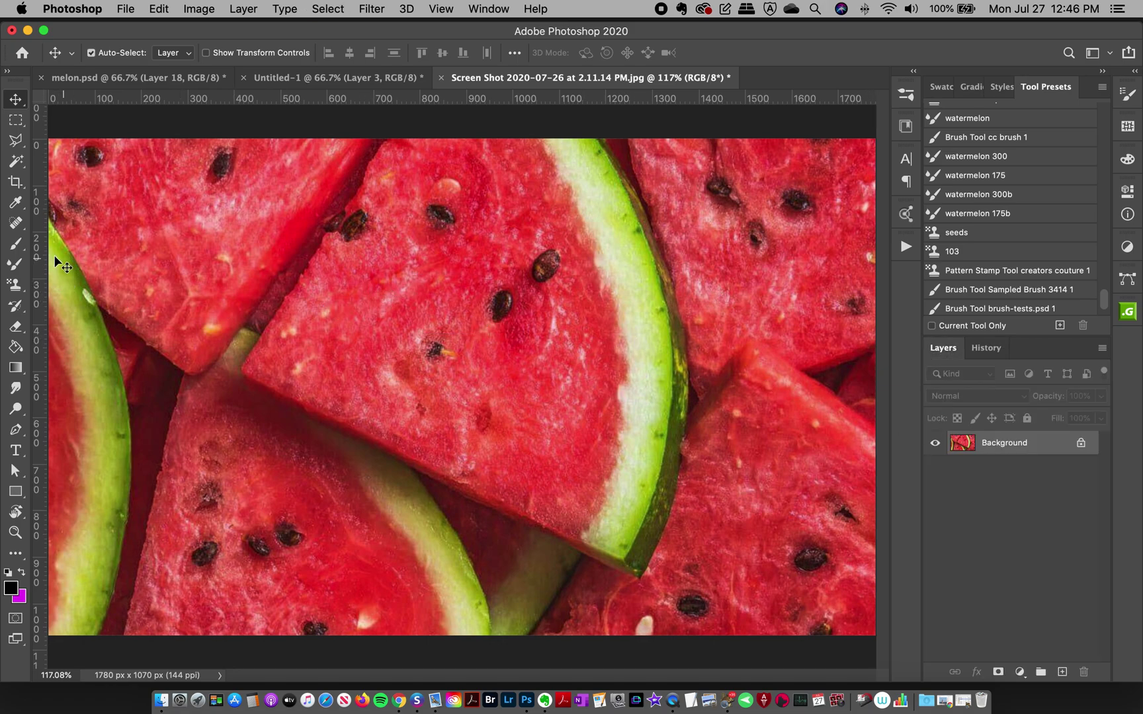
Load the Mixer Brush with red flesh from the shadowed gap between two slices, and add a new layer above Layer 18 in melon.psd.
{"action": "left_click", "coordinate": [15, 264]}
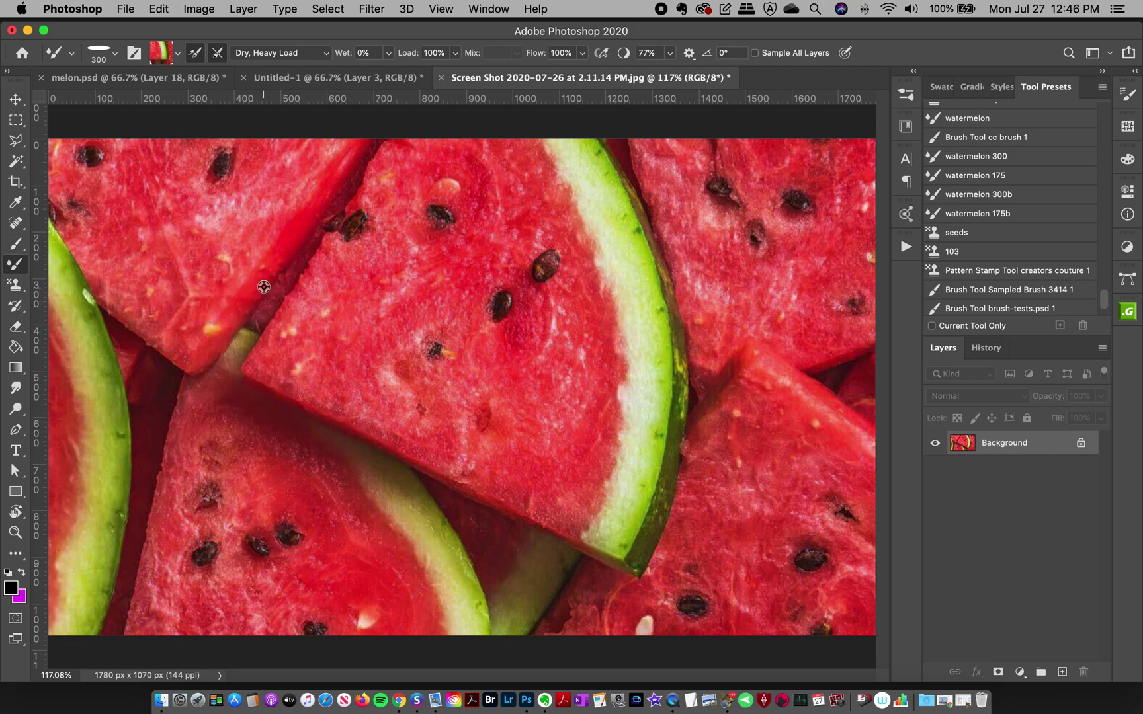
{"action": "left_click", "coordinate": [274, 280], "text": "alt"}
{"action": "left_click", "coordinate": [158, 77]}
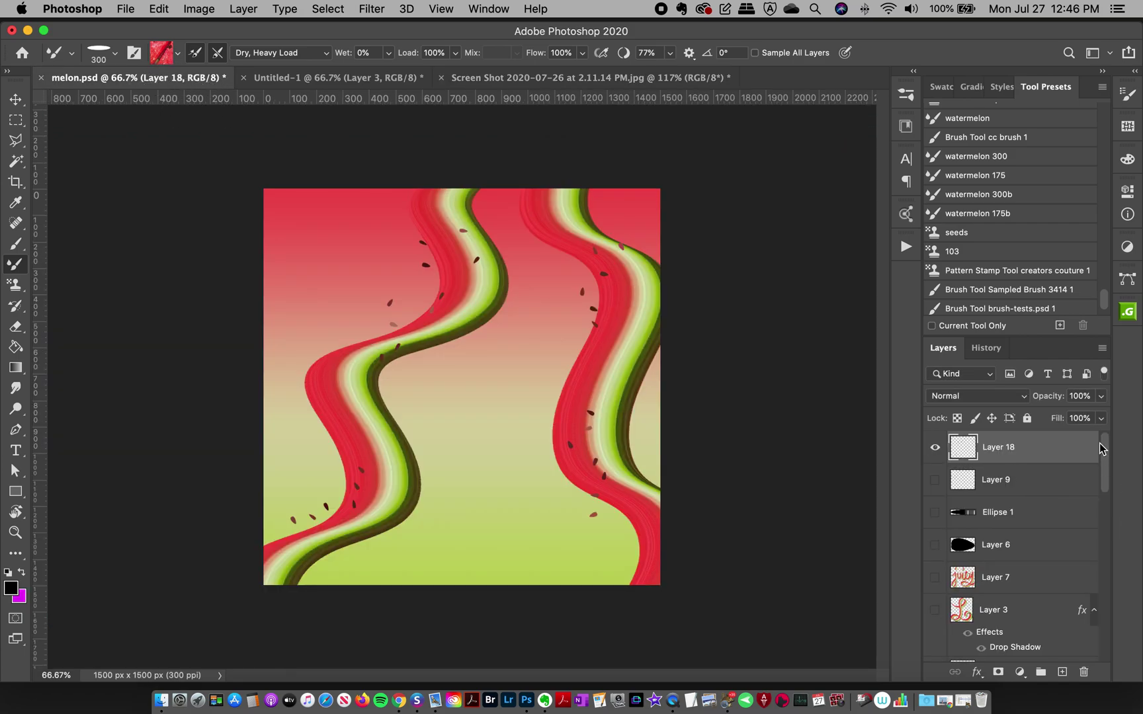
{"action": "left_click", "coordinate": [1061, 672]}
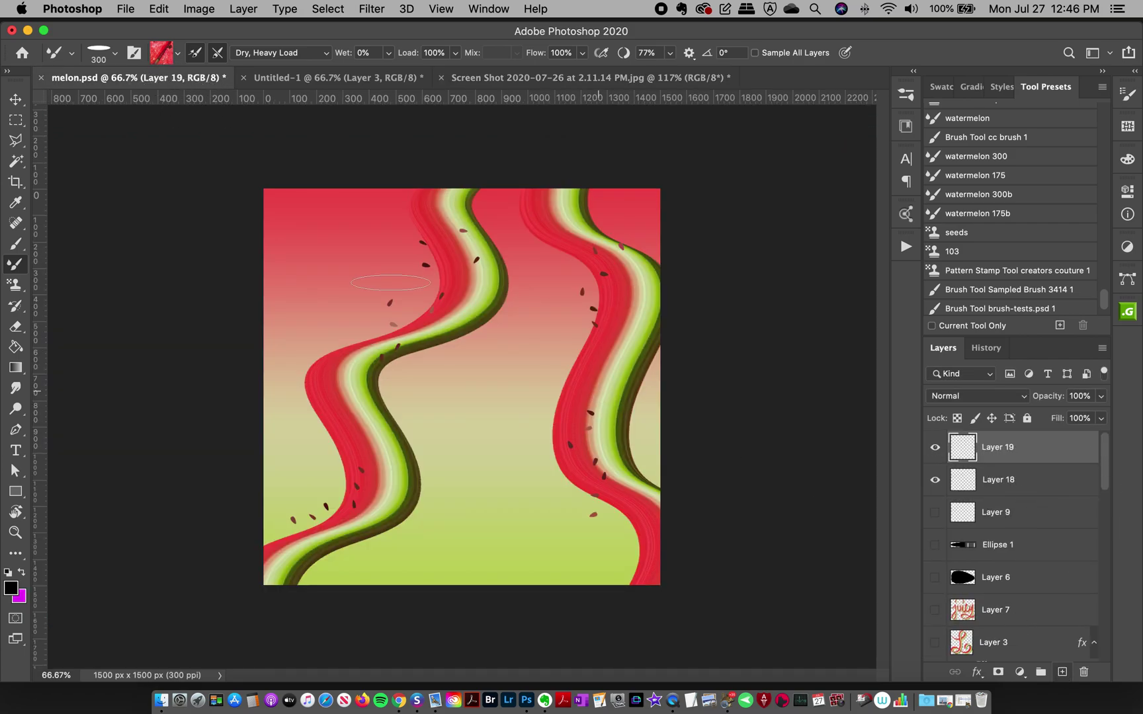
Try painting a wavy red flesh ribbon from the artwork's upper-left area down to its left edge, and undo it.
{"action": "mouse_move", "coordinate": [310, 194]}
{"action": "left_mouse_down"}
{"action": "mouse_move", "coordinate": [312, 244]}
{"action": "mouse_move", "coordinate": [337, 284]}
{"action": "left_mouse_up"}
{"action": "mouse_move", "coordinate": [303, 409]}
{"action": "left_mouse_down"}
{"action": "mouse_move", "coordinate": [255, 428]}
{"action": "mouse_move", "coordinate": [247, 461]}
{"action": "mouse_move", "coordinate": [122, 482]}
{"action": "mouse_move", "coordinate": [96, 523]}
{"action": "left_mouse_up"}
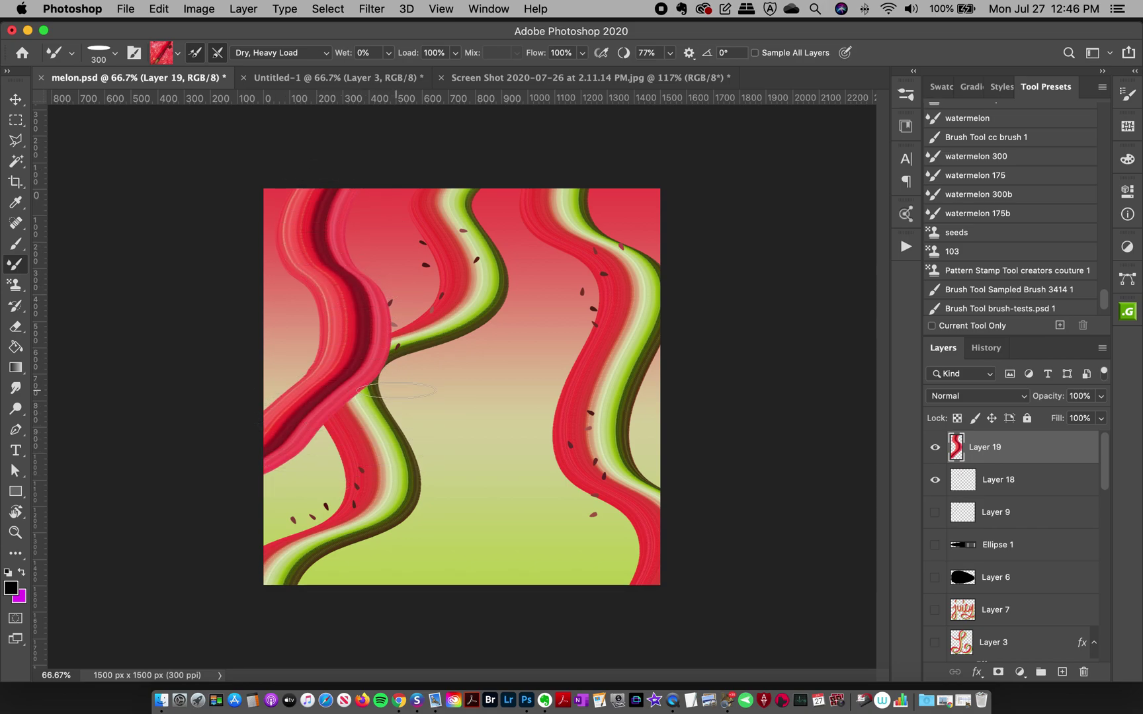
{"action": "key", "text": "super+z"}
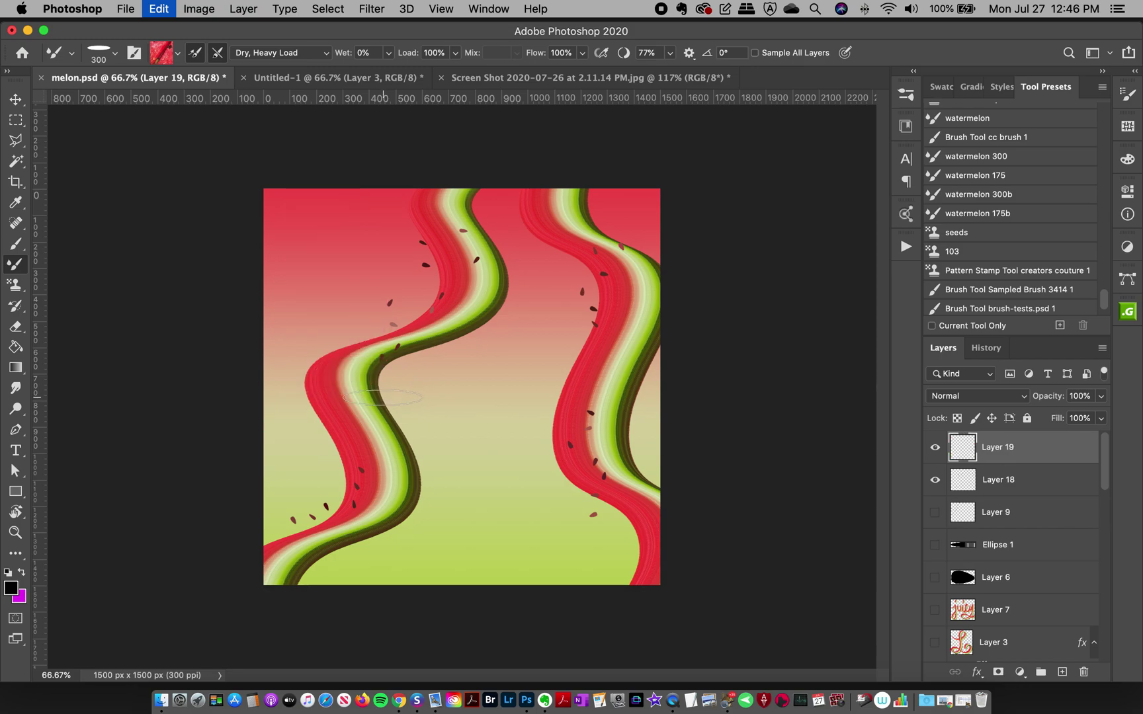